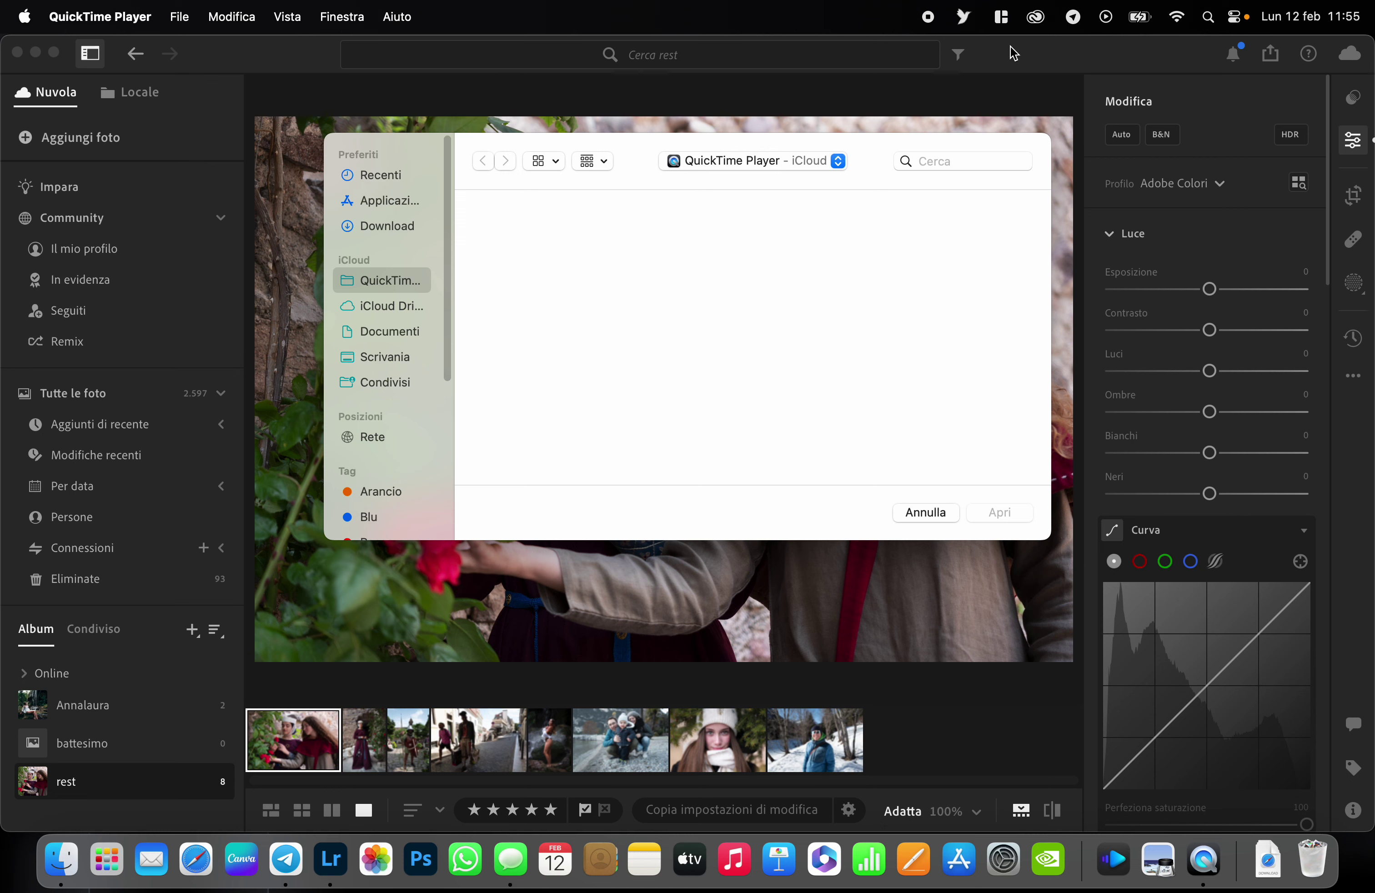
# Bring Lightroom in front of the QuickTime dialog and show the user presets list
pyautogui.click(1013, 53)
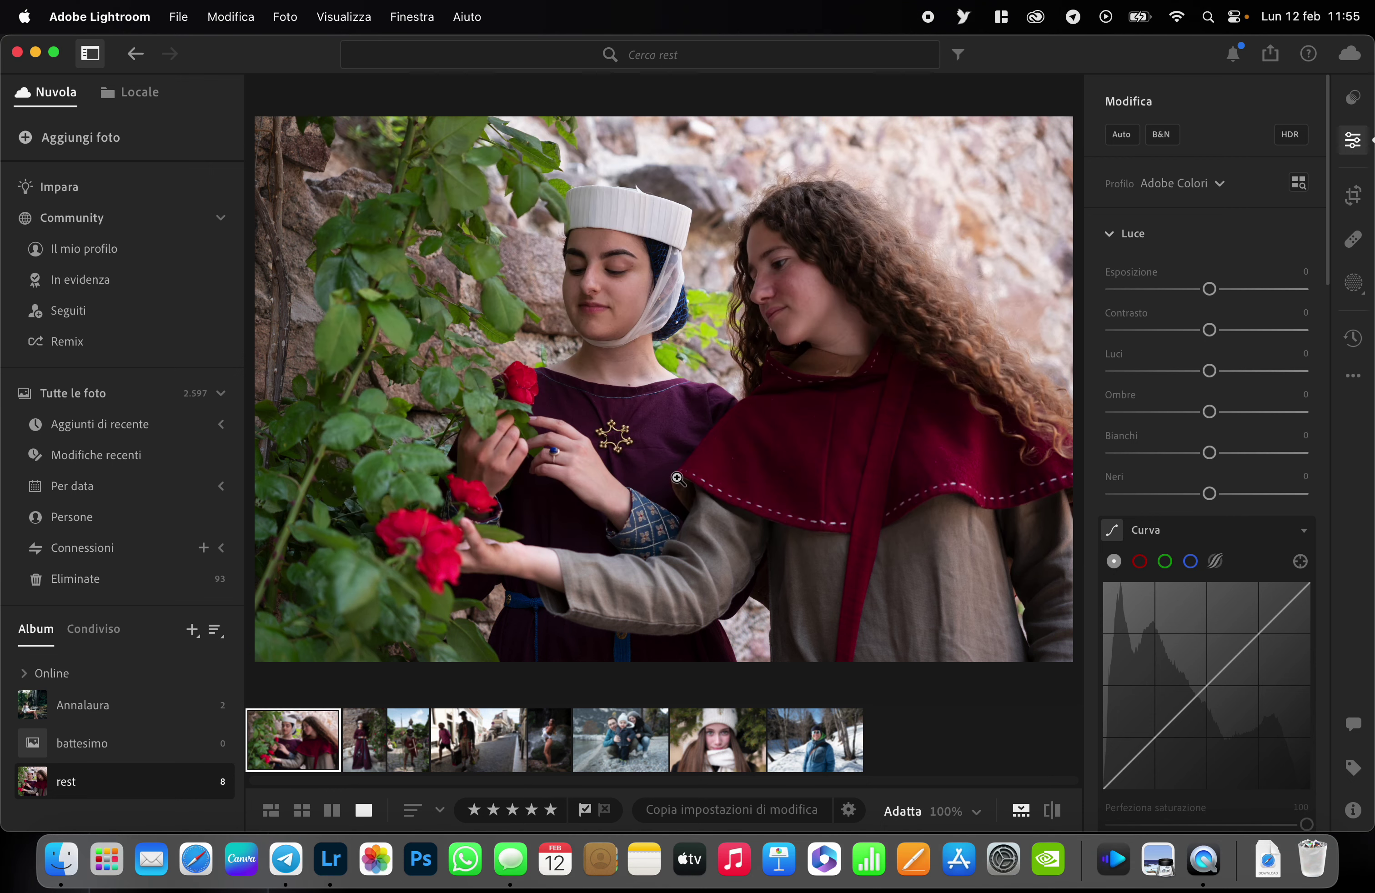
pyautogui.click(1354, 100)
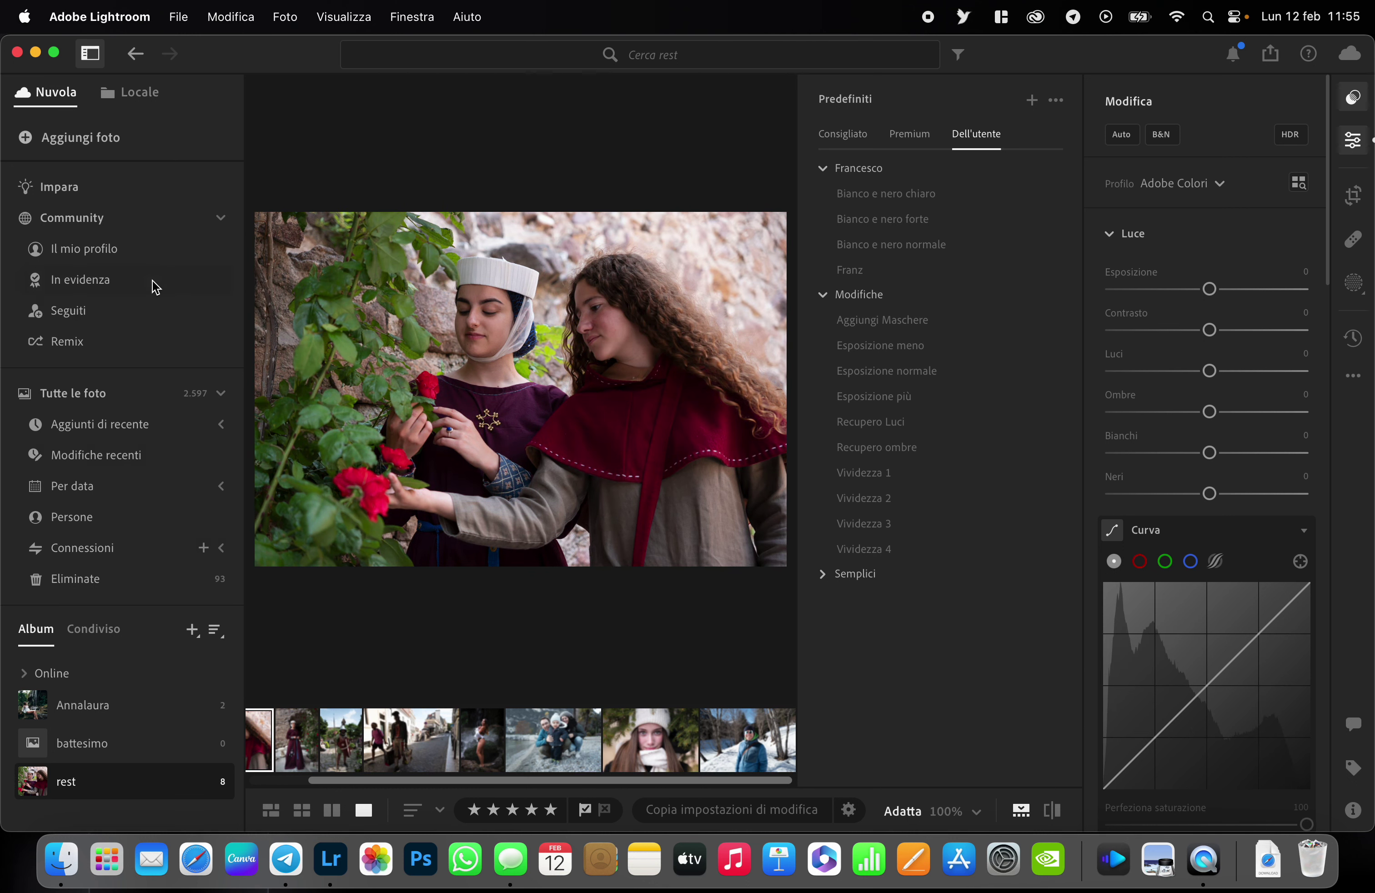
# Hide the library sidebar and apply Franz to the roses photo (Luci −60, Ombre +60, Bianchi −23, Neri +20)
pyautogui.click(90, 55)
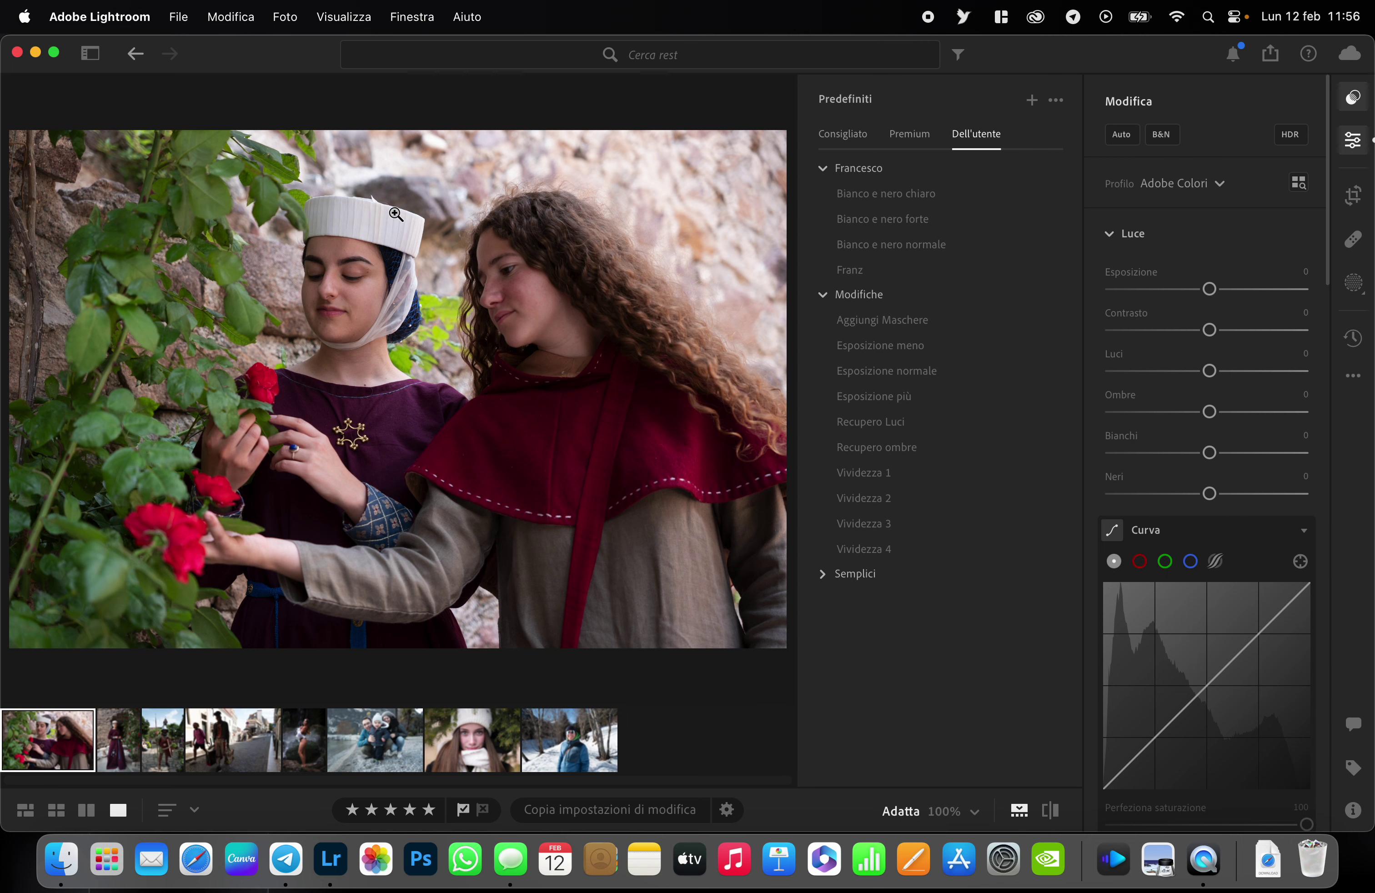
pyautogui.click(850, 272)
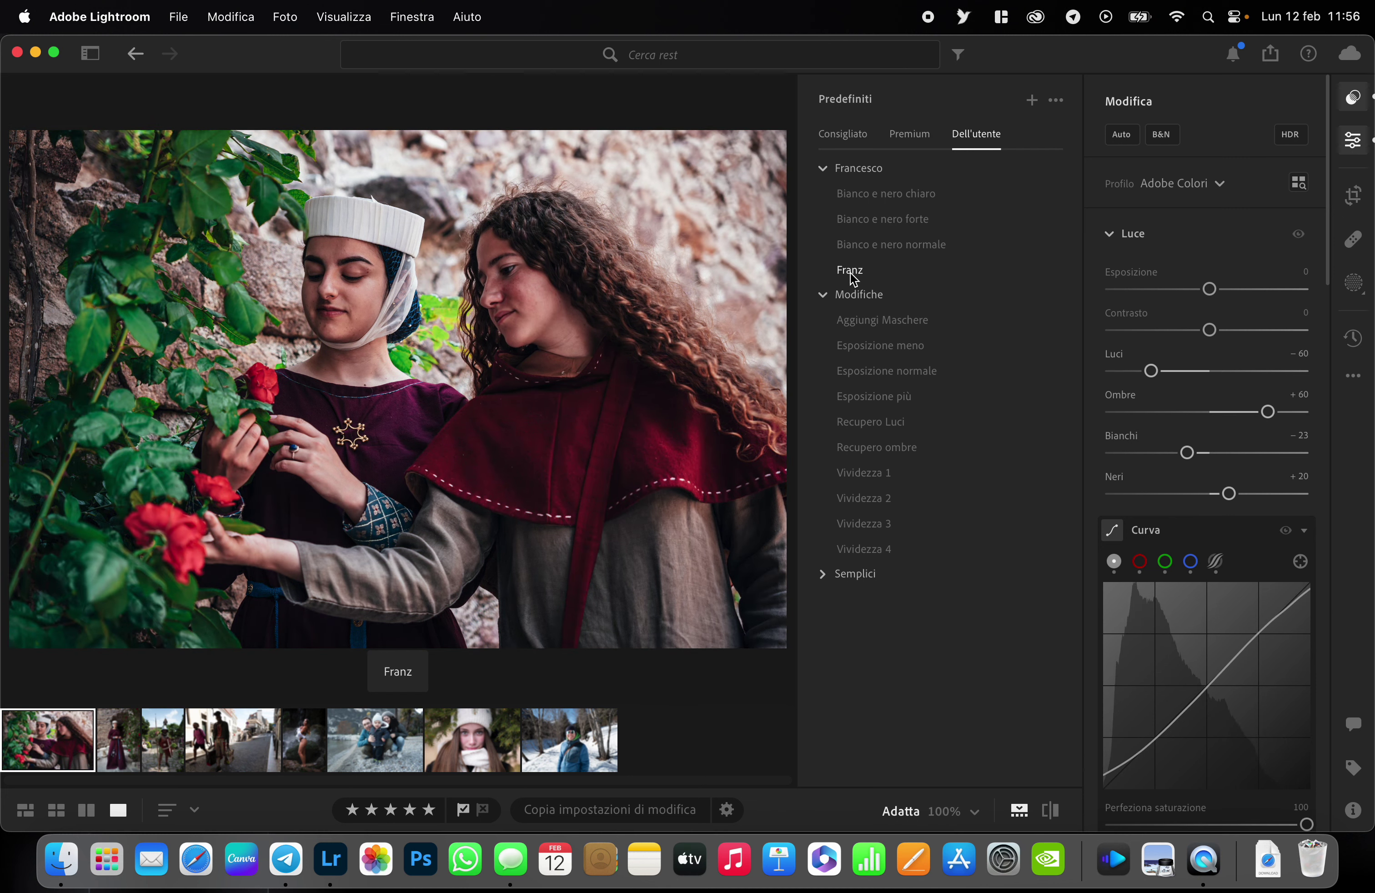
# Select the Franz preset and scroll the edit settings down to the tone curve
pyautogui.click(853, 273)
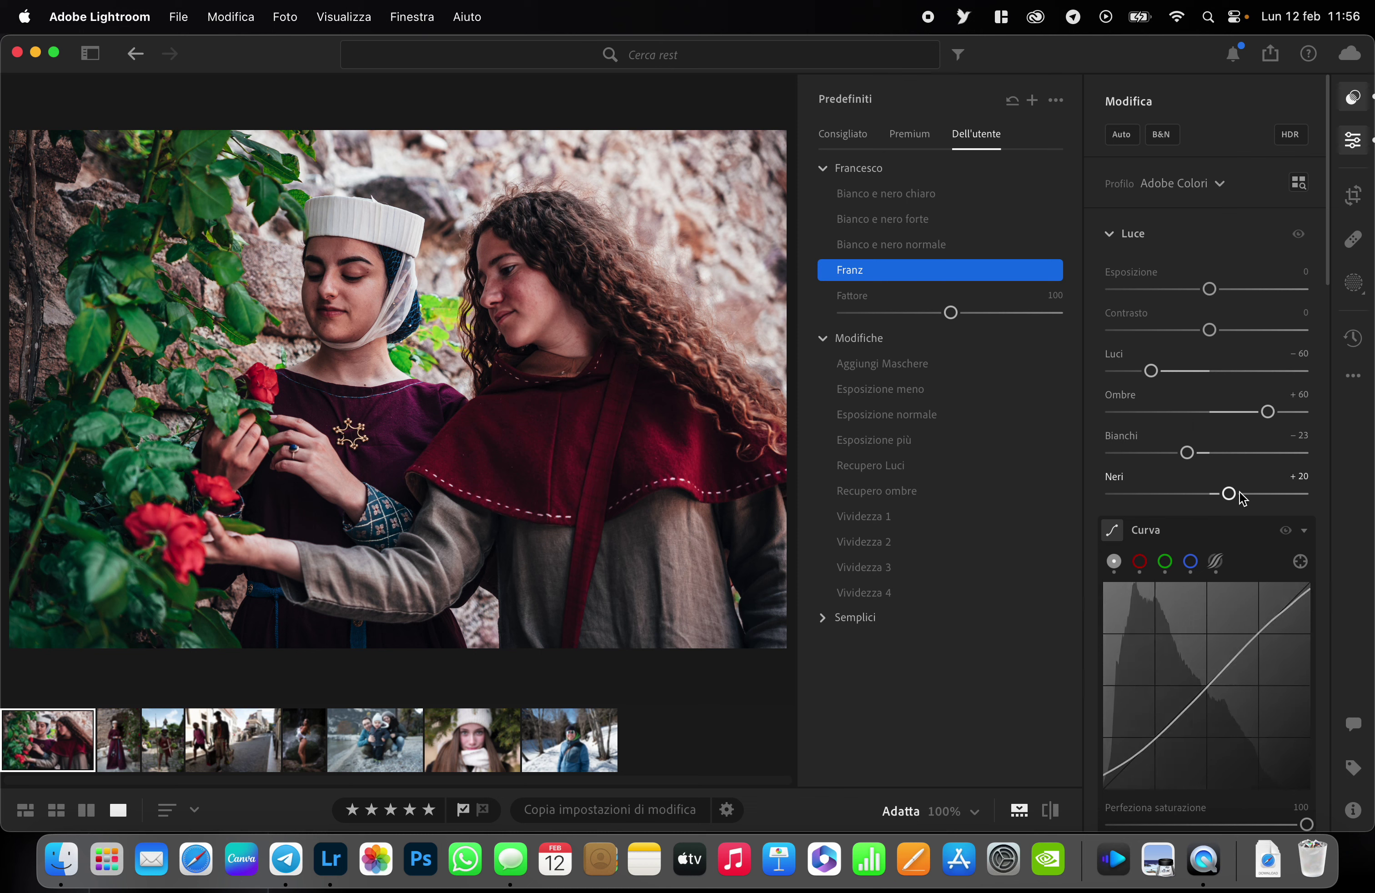
pyautogui.scroll(-4, 1219, 610)
pyautogui.scroll(-1, 1220, 610)
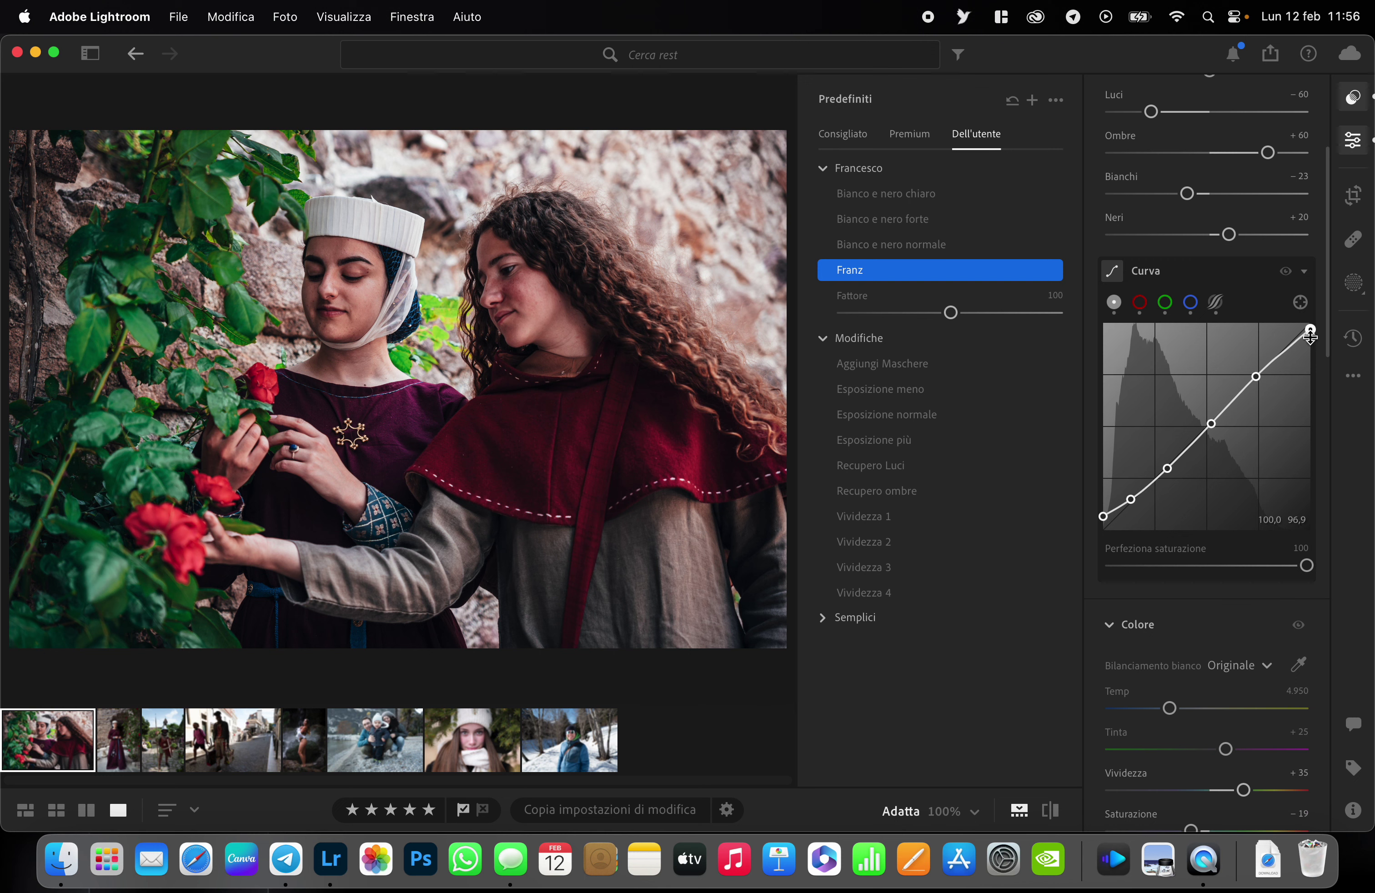
pyautogui.moveTo(1103, 516)
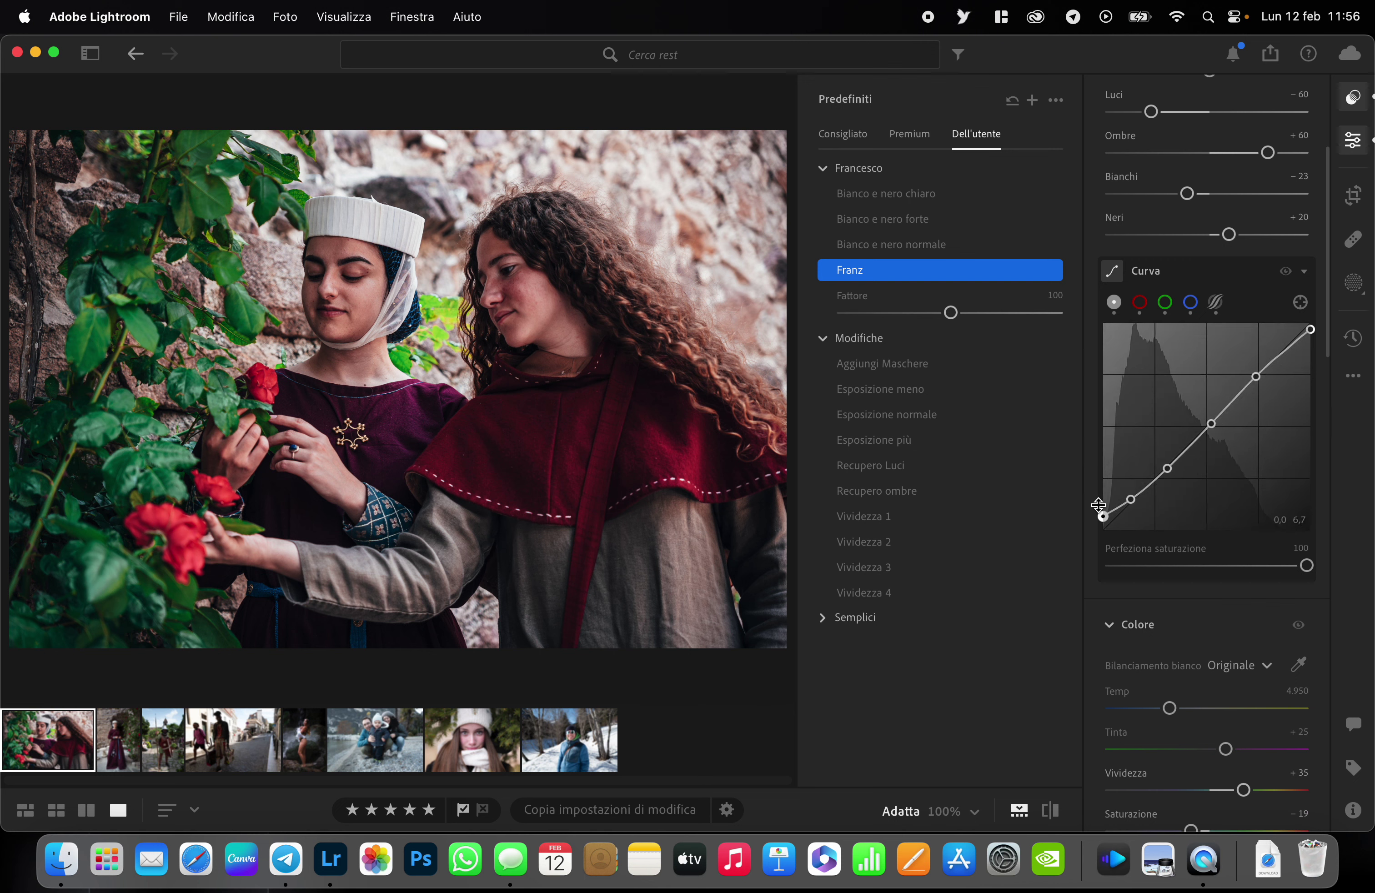
# Cycle the tone curve through green, blue, red and parametric views, ending on red
pyautogui.click(1166, 303)
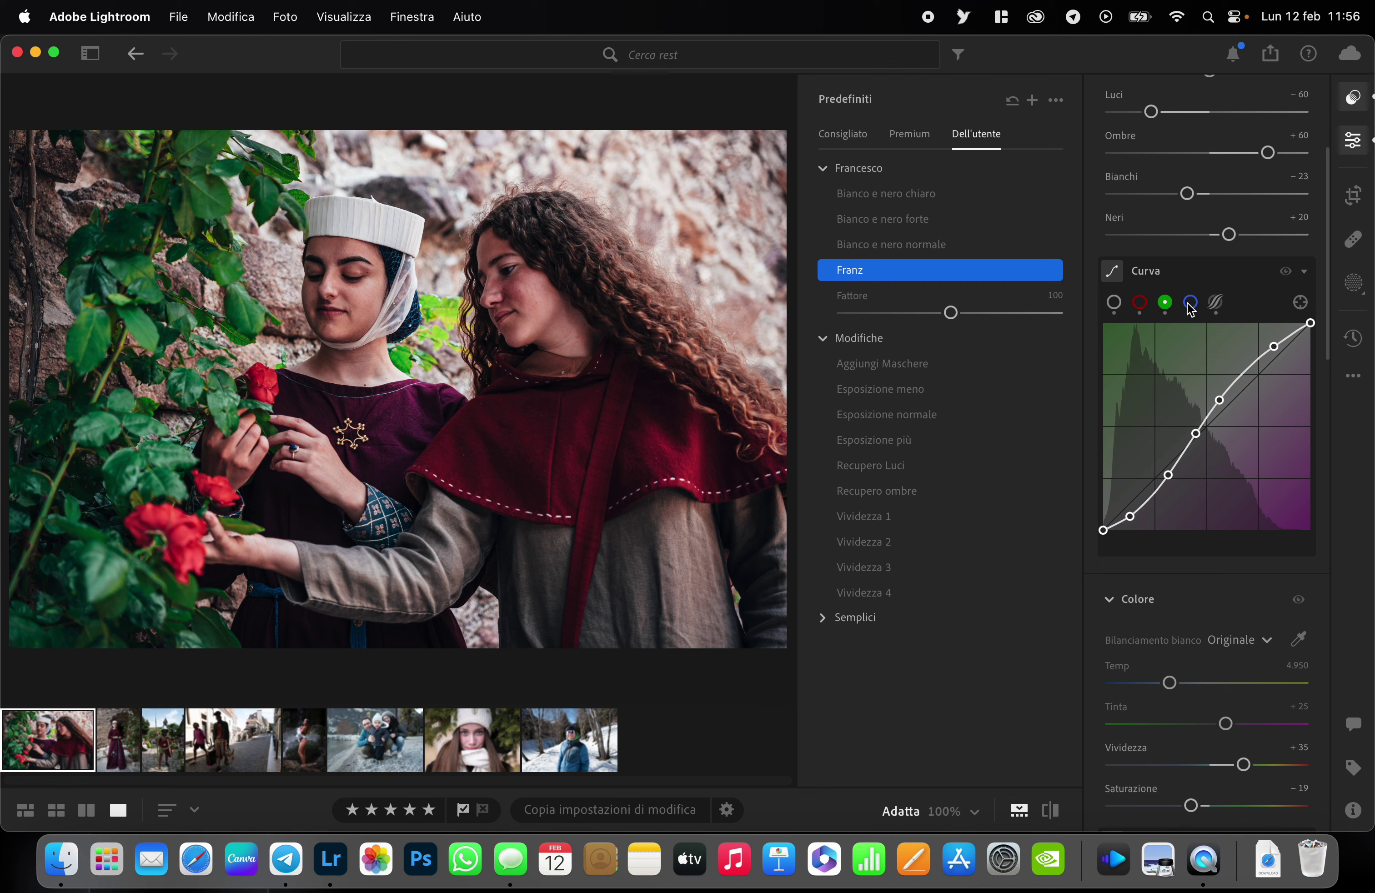
pyautogui.click(1191, 303)
pyautogui.click(1167, 303)
pyautogui.click(1142, 303)
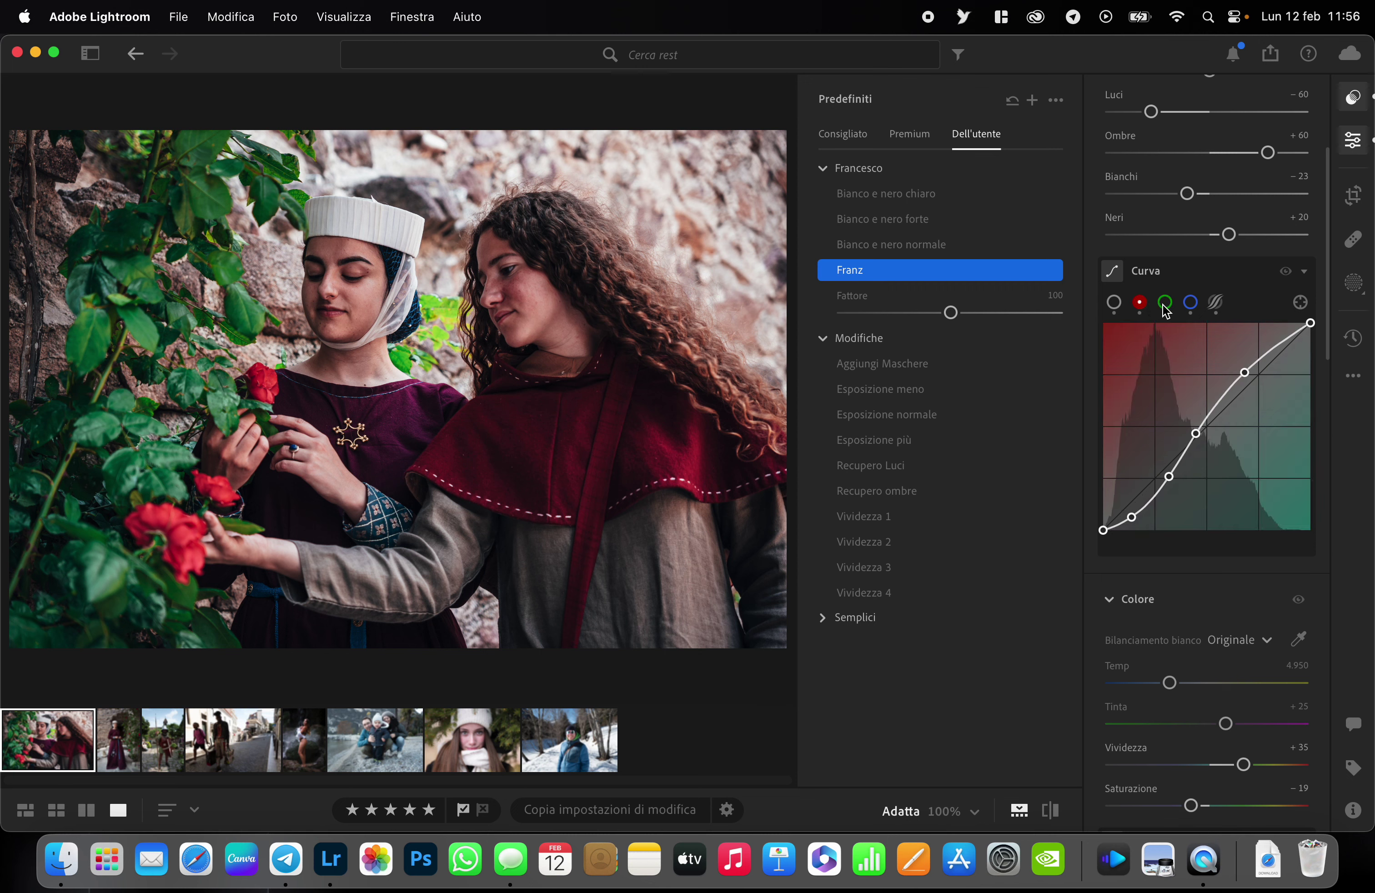
pyautogui.click(1165, 303)
pyautogui.click(1192, 304)
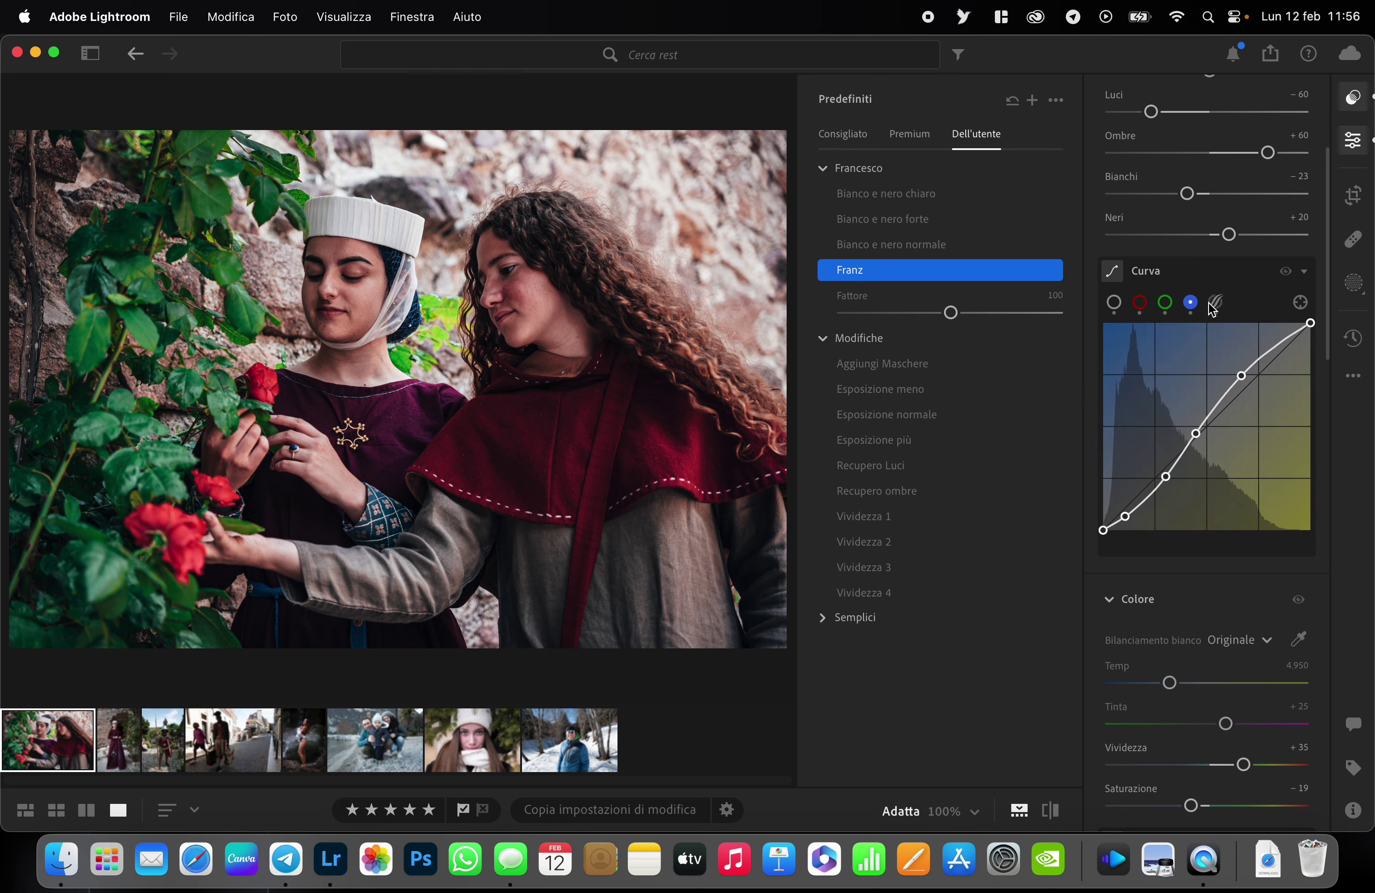
pyautogui.click(1216, 305)
pyautogui.click(1190, 303)
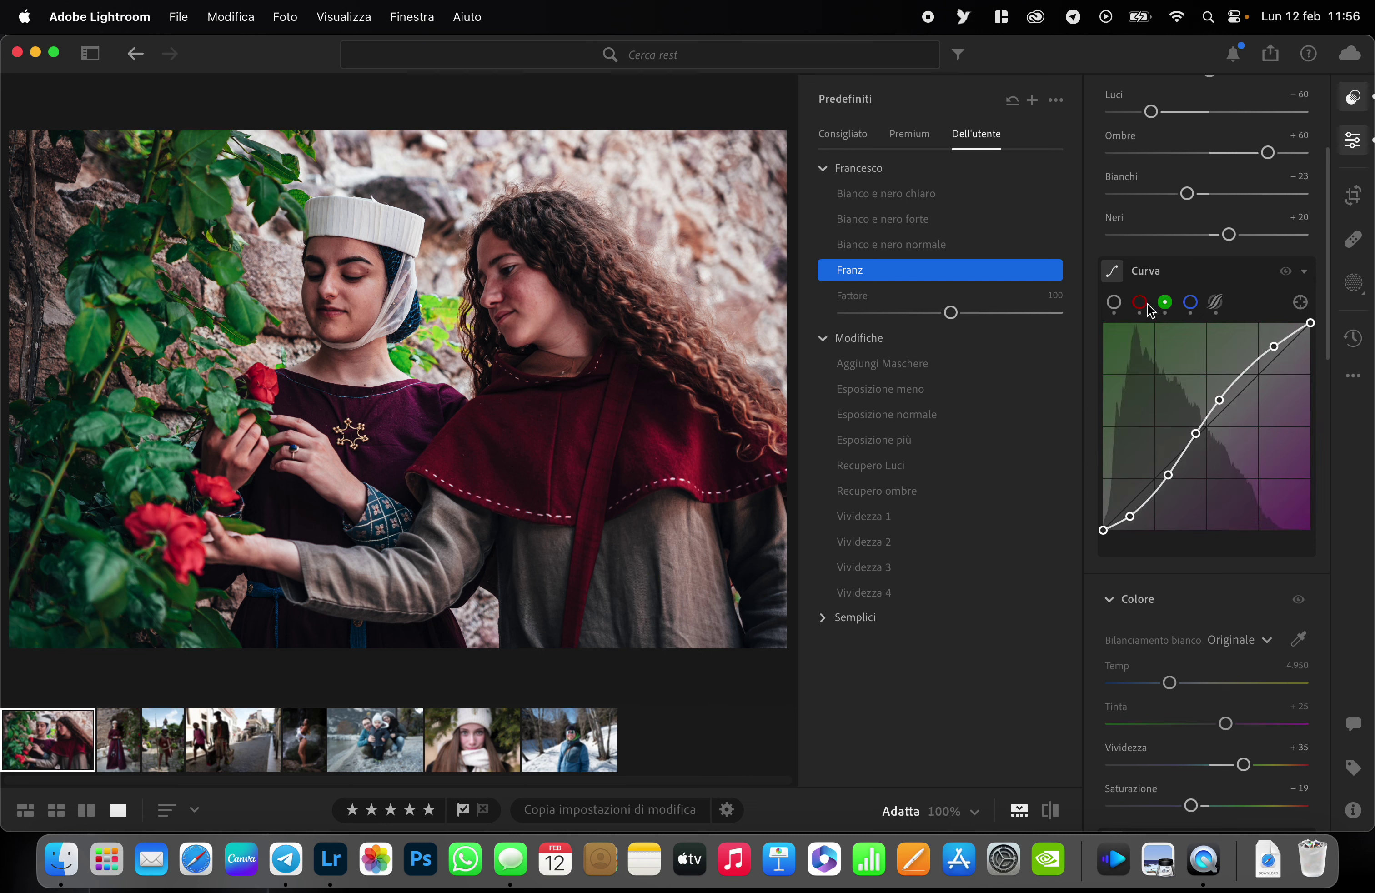
pyautogui.click(1148, 308)
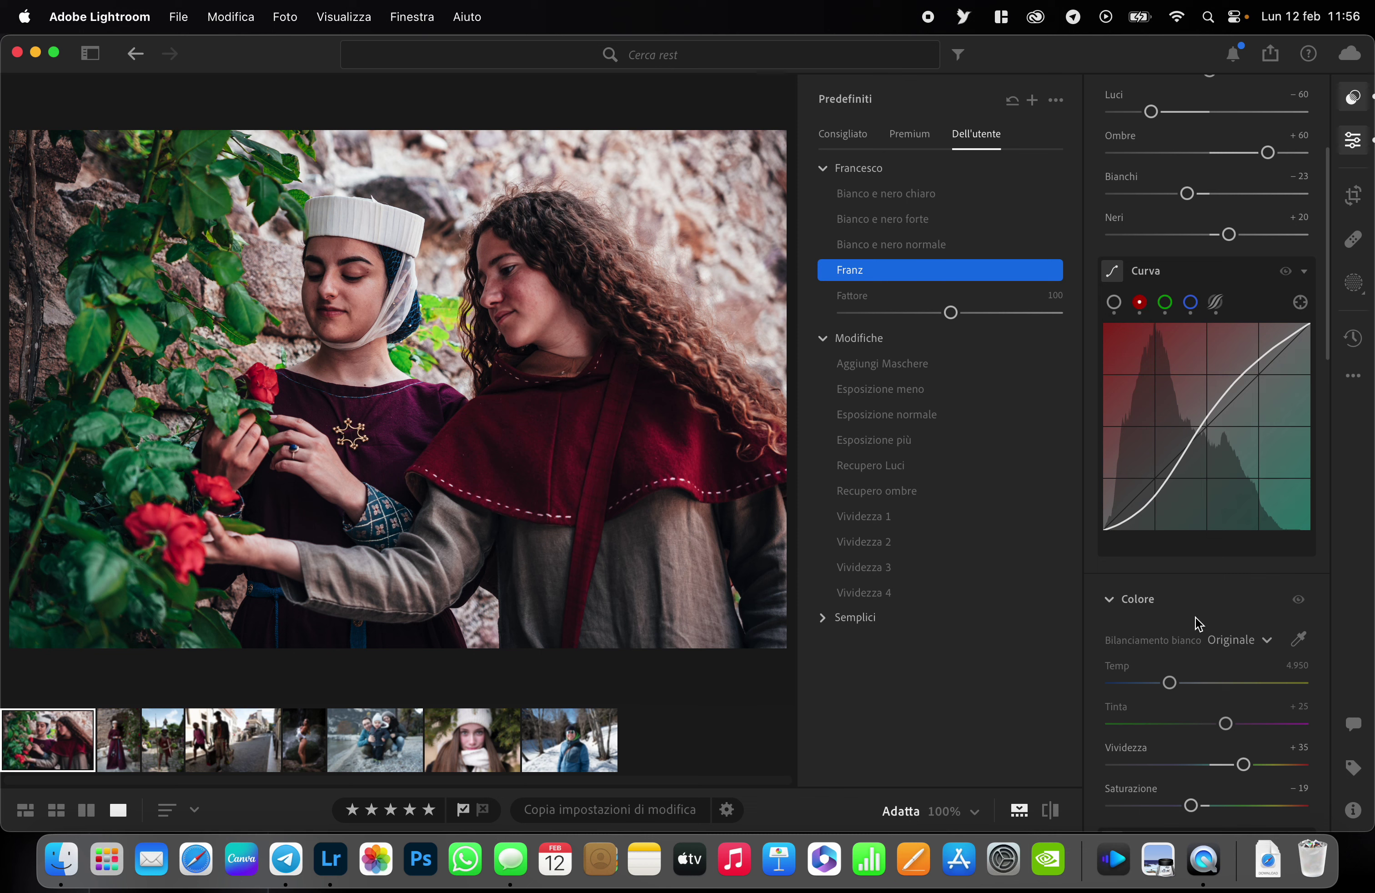
# Review colour mixer values for red, orange, yellow and green (green: hue +48, saturation −45, luminance −24)
pyautogui.scroll(-10, 1198, 626)
pyautogui.scroll(-1, 1198, 627)
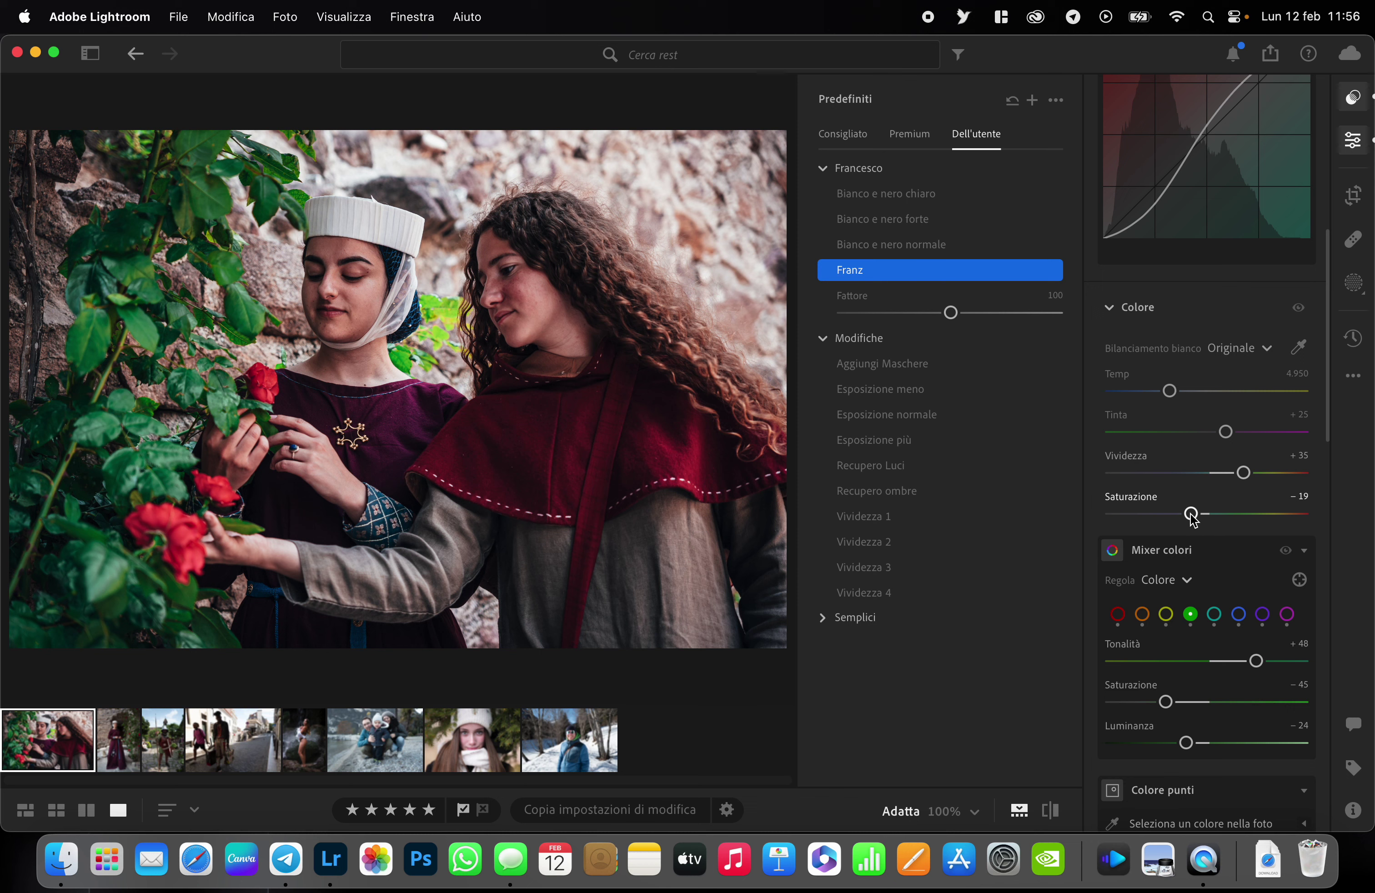
pyautogui.scroll(-5, 1192, 518)
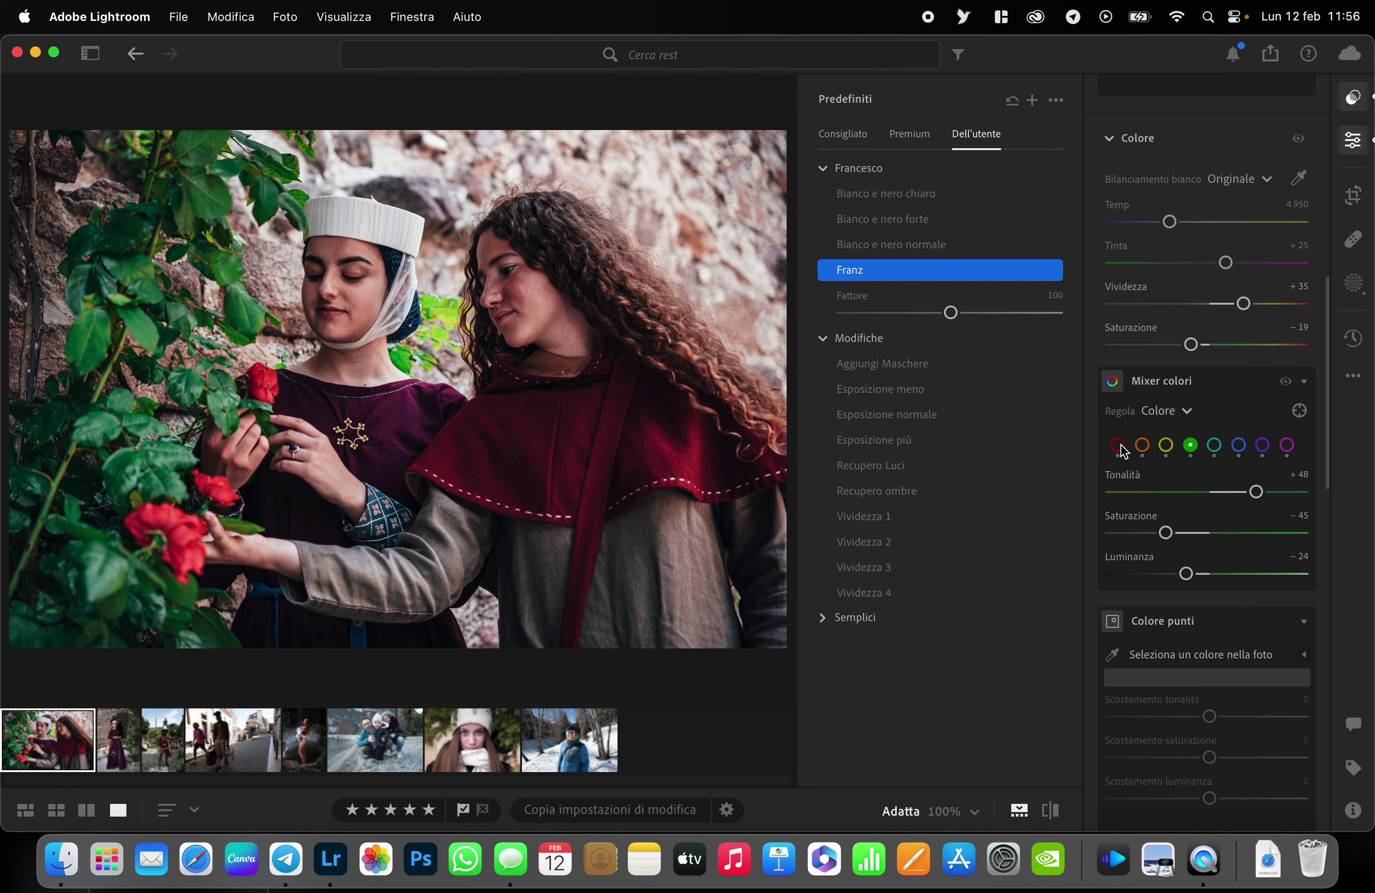
pyautogui.click(1120, 445)
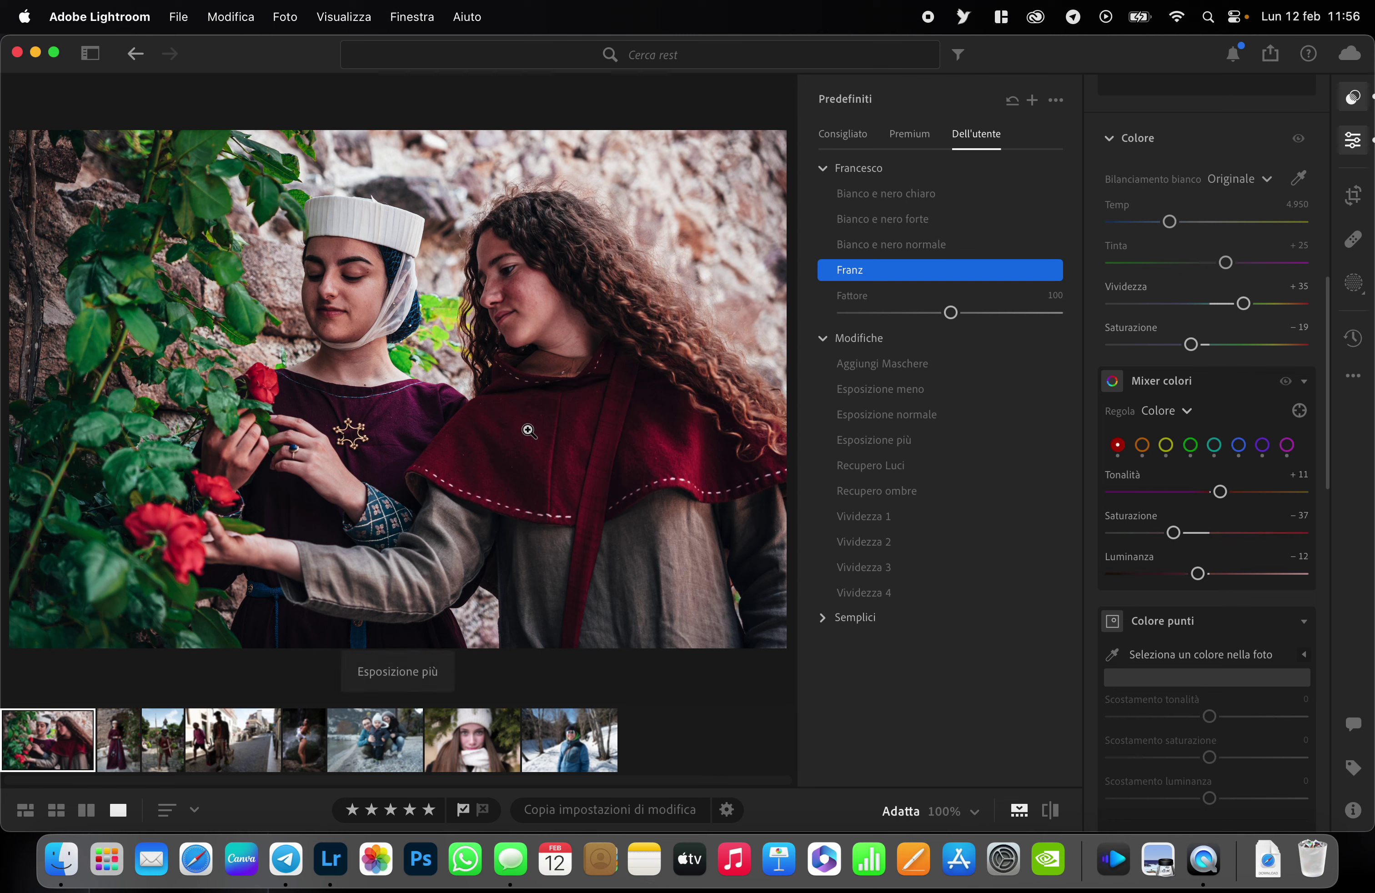
pyautogui.click(1143, 447)
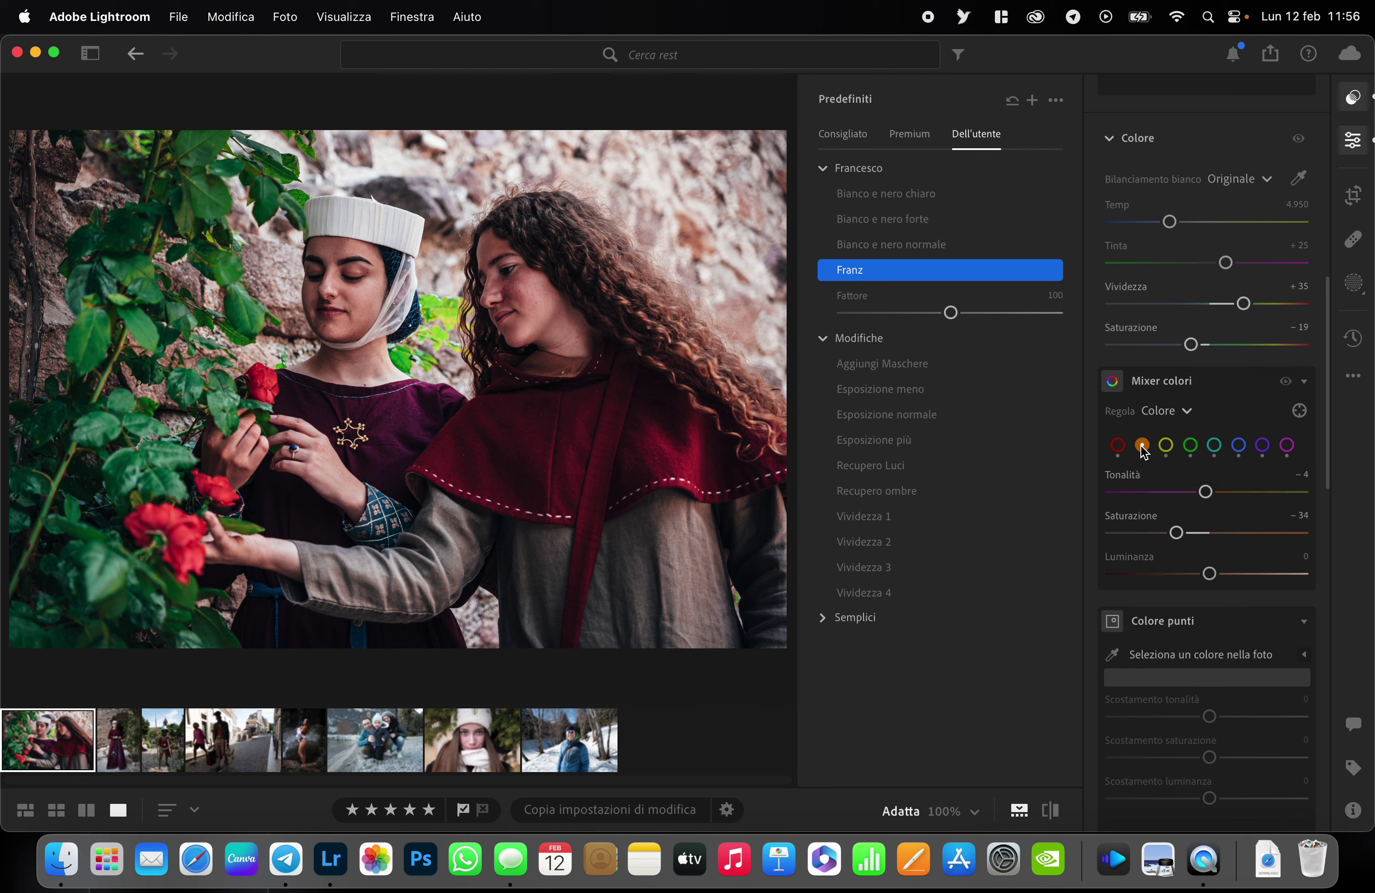
pyautogui.click(1167, 446)
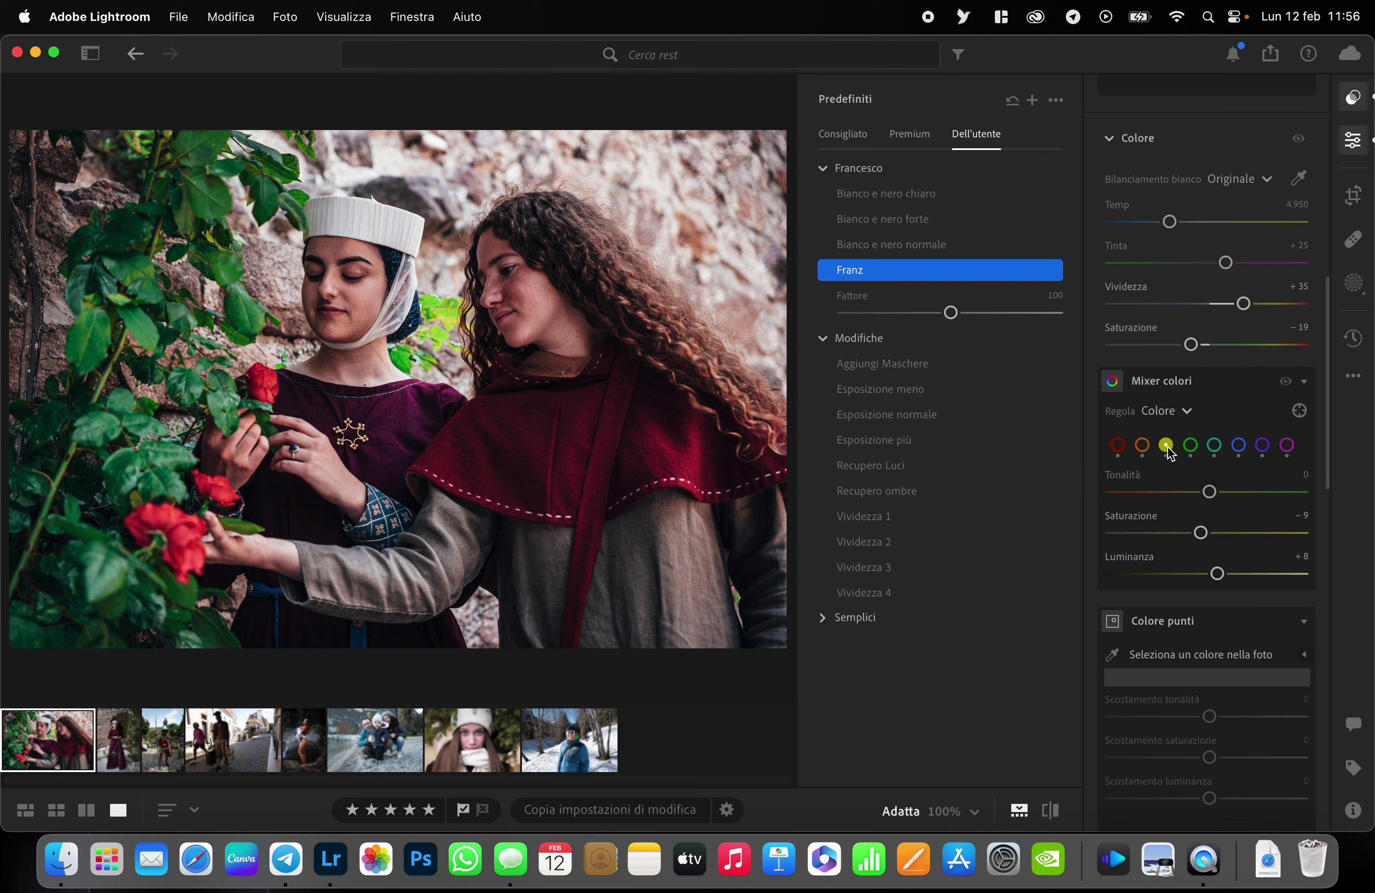
pyautogui.click(1192, 447)
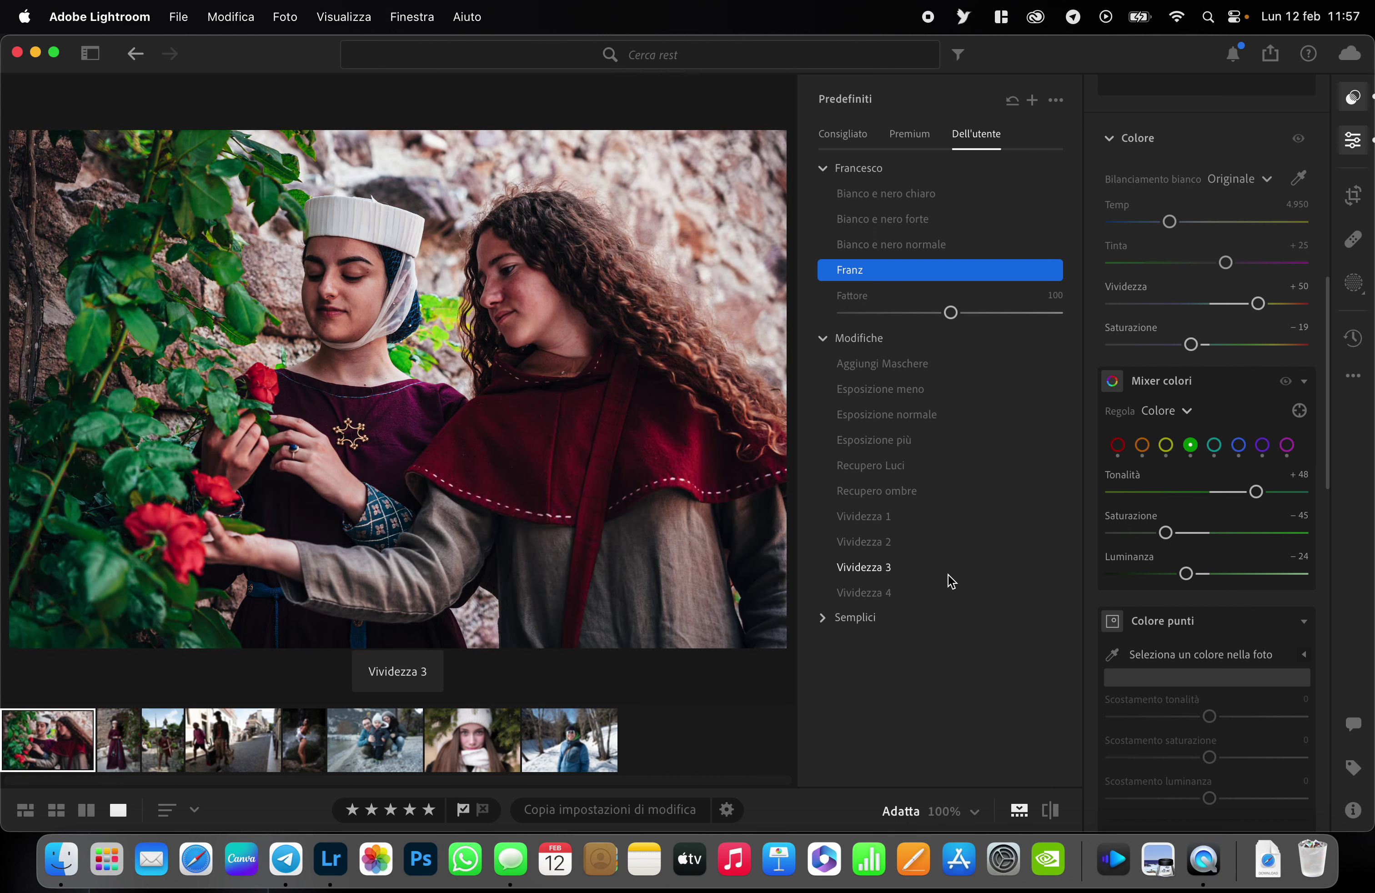
# Compare with the original, then review blue, purple and magenta mixer values (magenta hue +23, saturation −23)
pyautogui.press('\\')
pyautogui.press('\\')
pyautogui.press('\\')
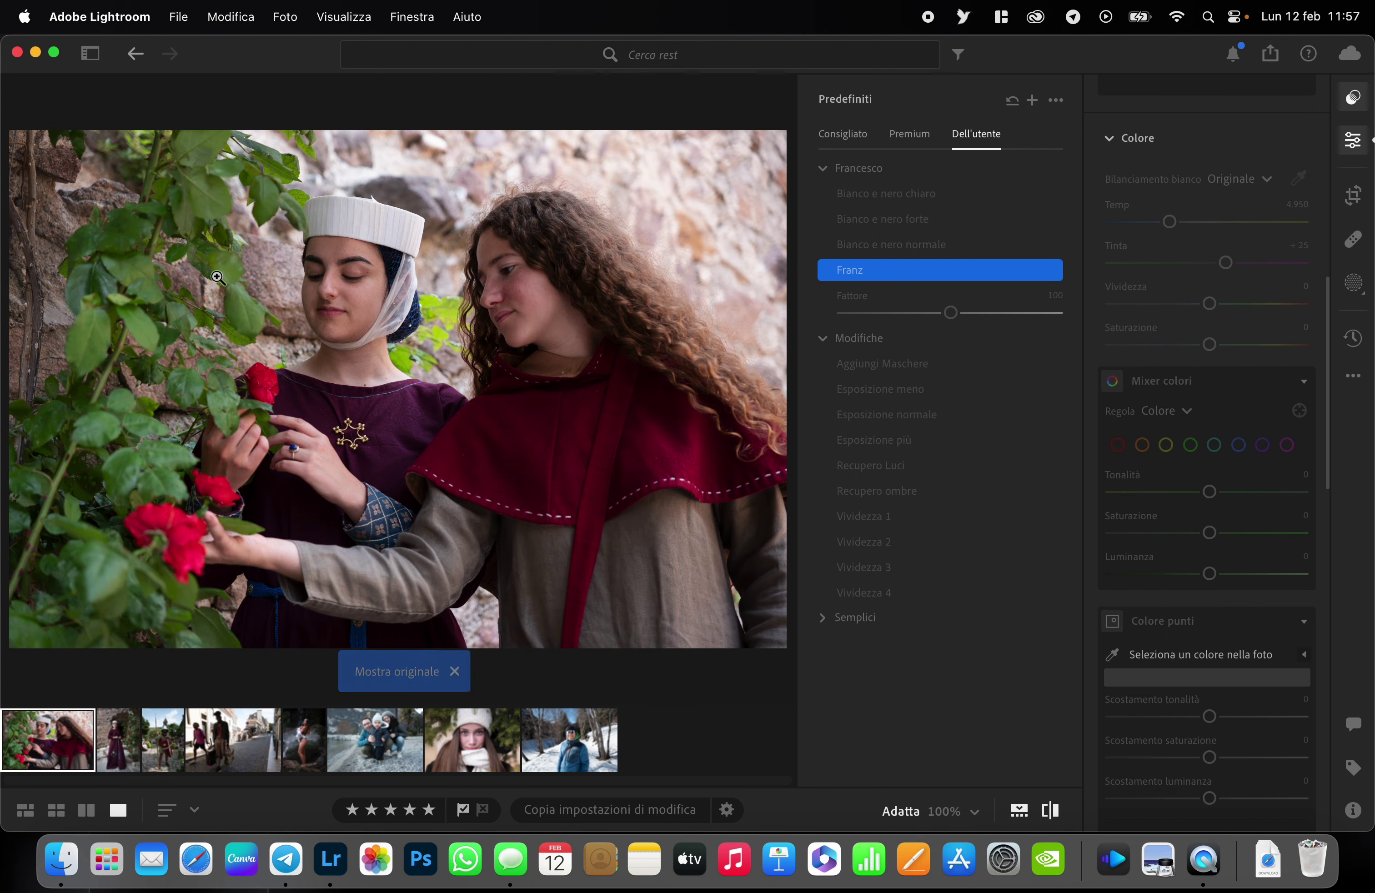
pyautogui.press('\\')
pyautogui.press('\\')
pyautogui.press('\\')
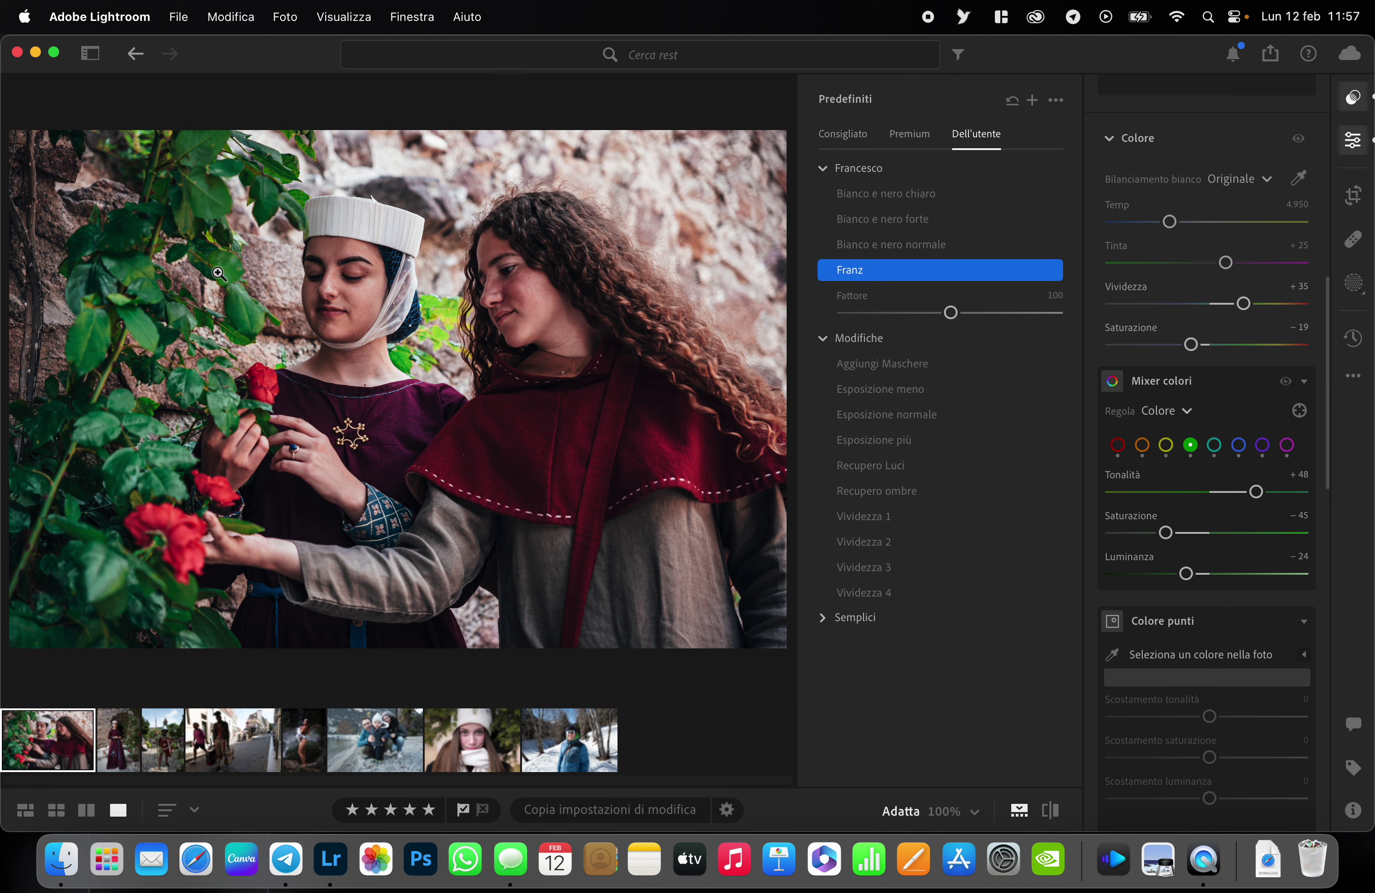
pyautogui.click(1239, 447)
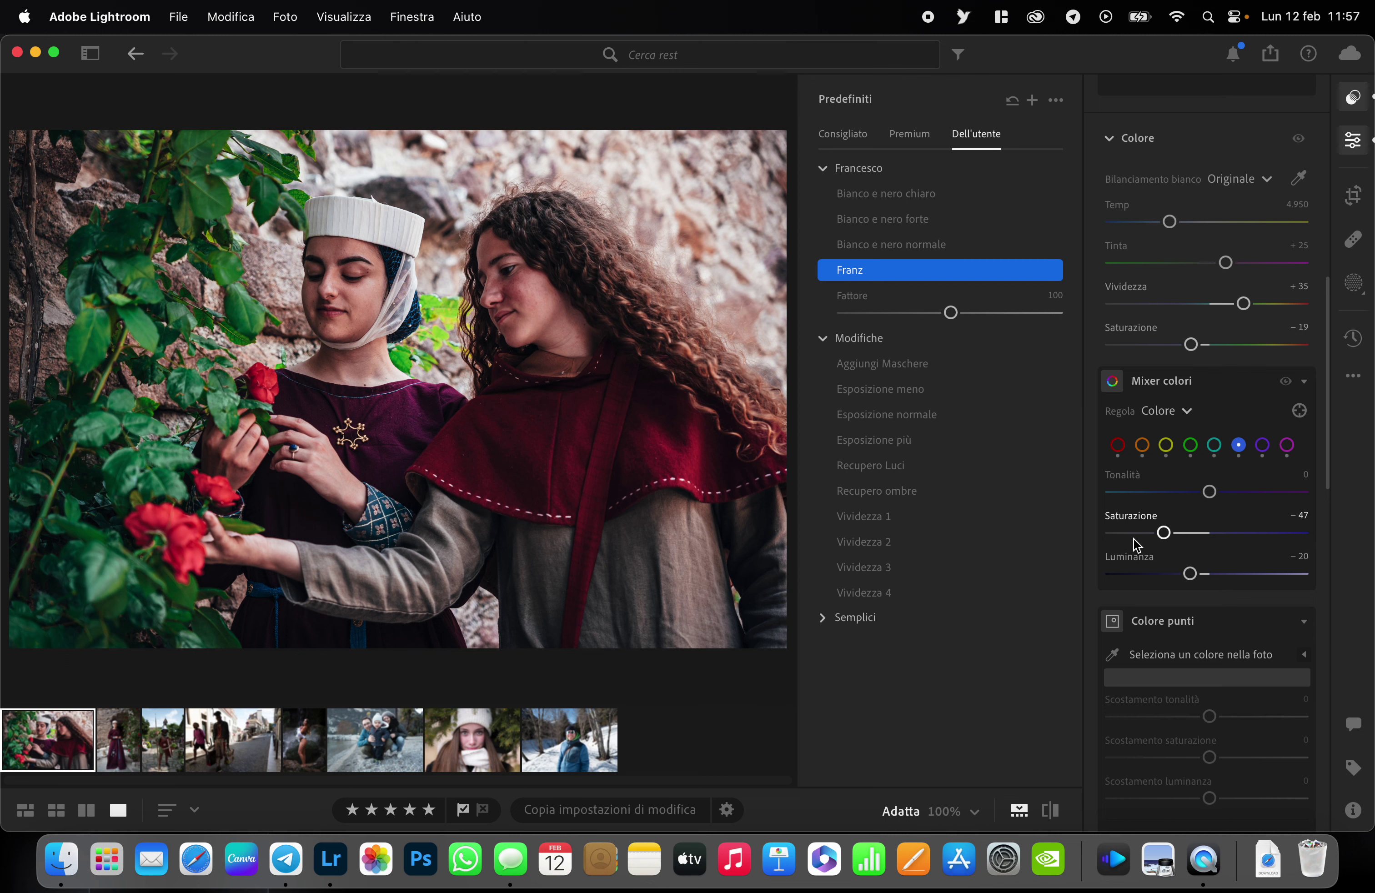
pyautogui.click(1263, 446)
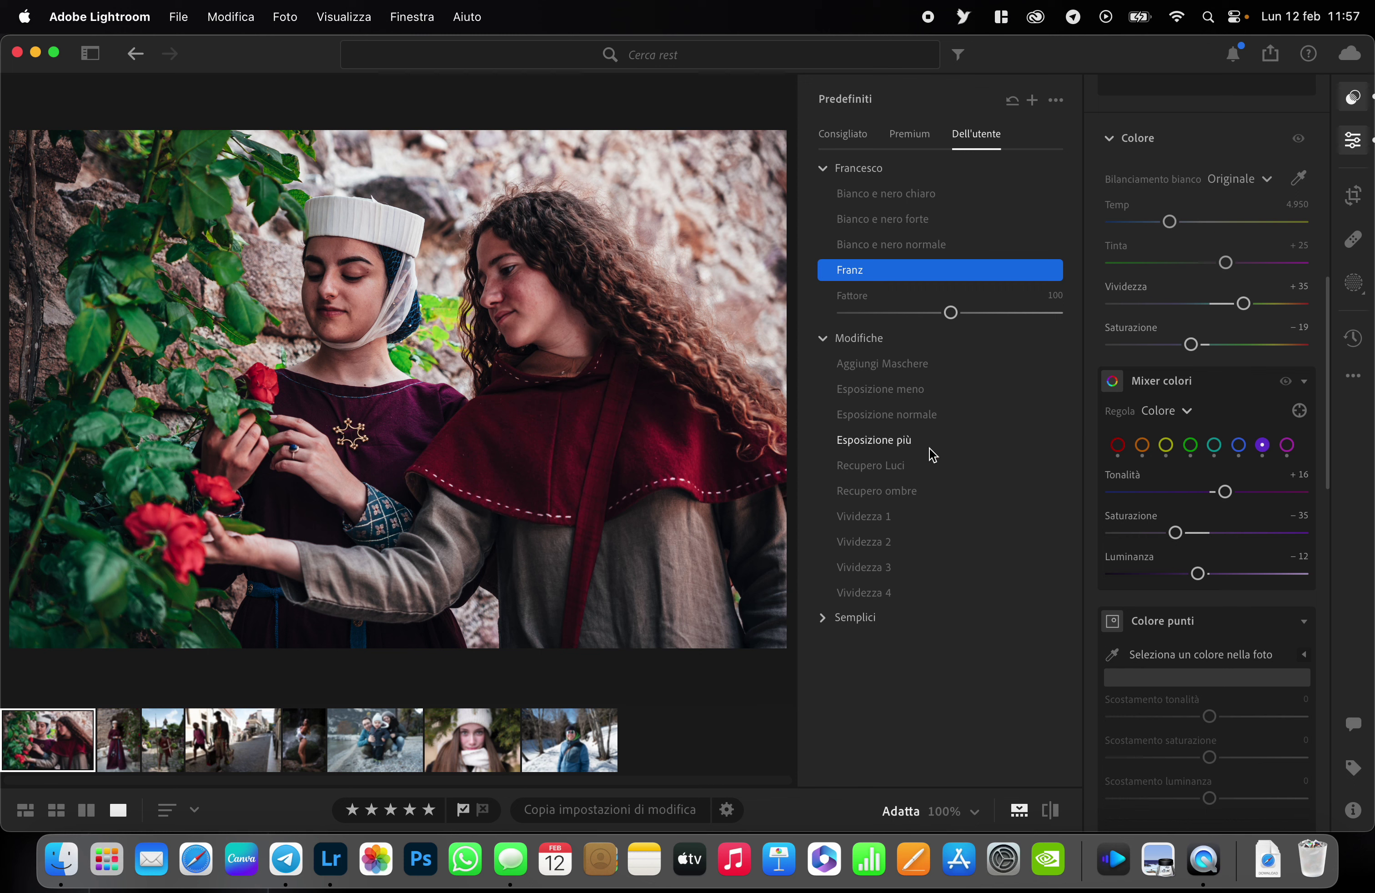
pyautogui.click(1288, 446)
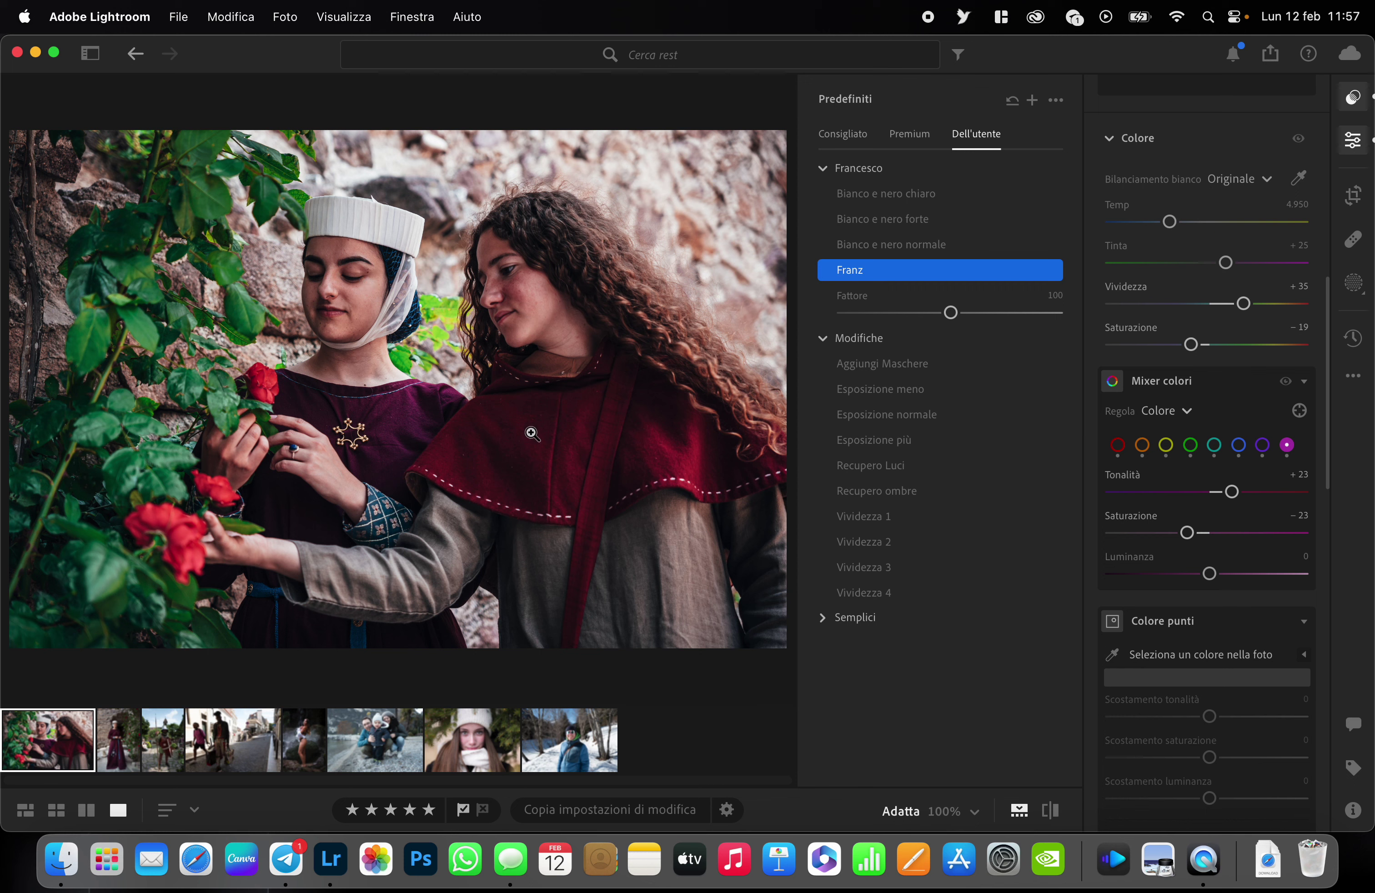
# Apply the Aggiungi Maschere preset to the roses photo and return to the top of the edit settings
pyautogui.click(882, 367)
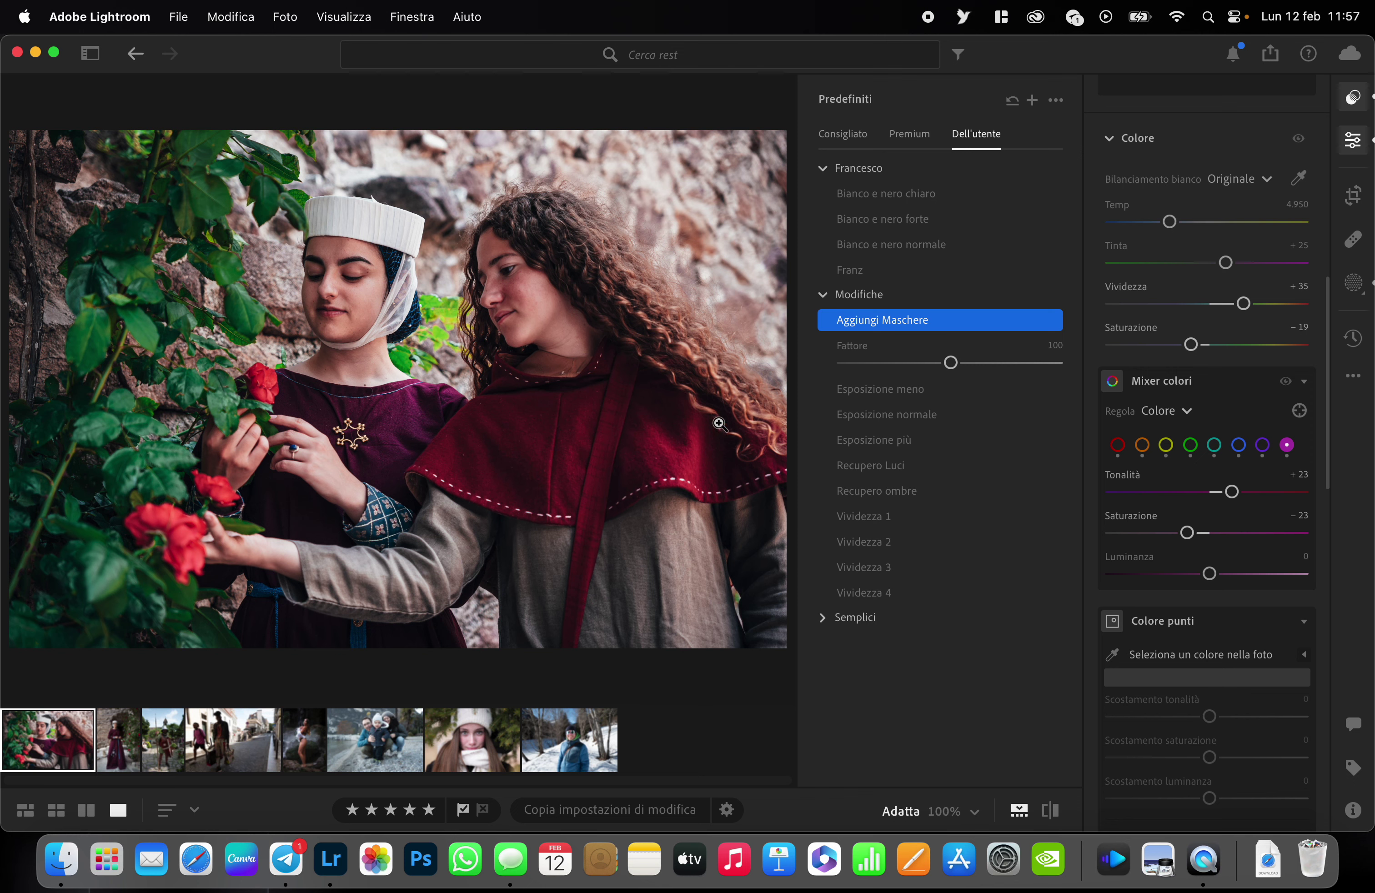
pyautogui.scroll(5, 1196, 462)
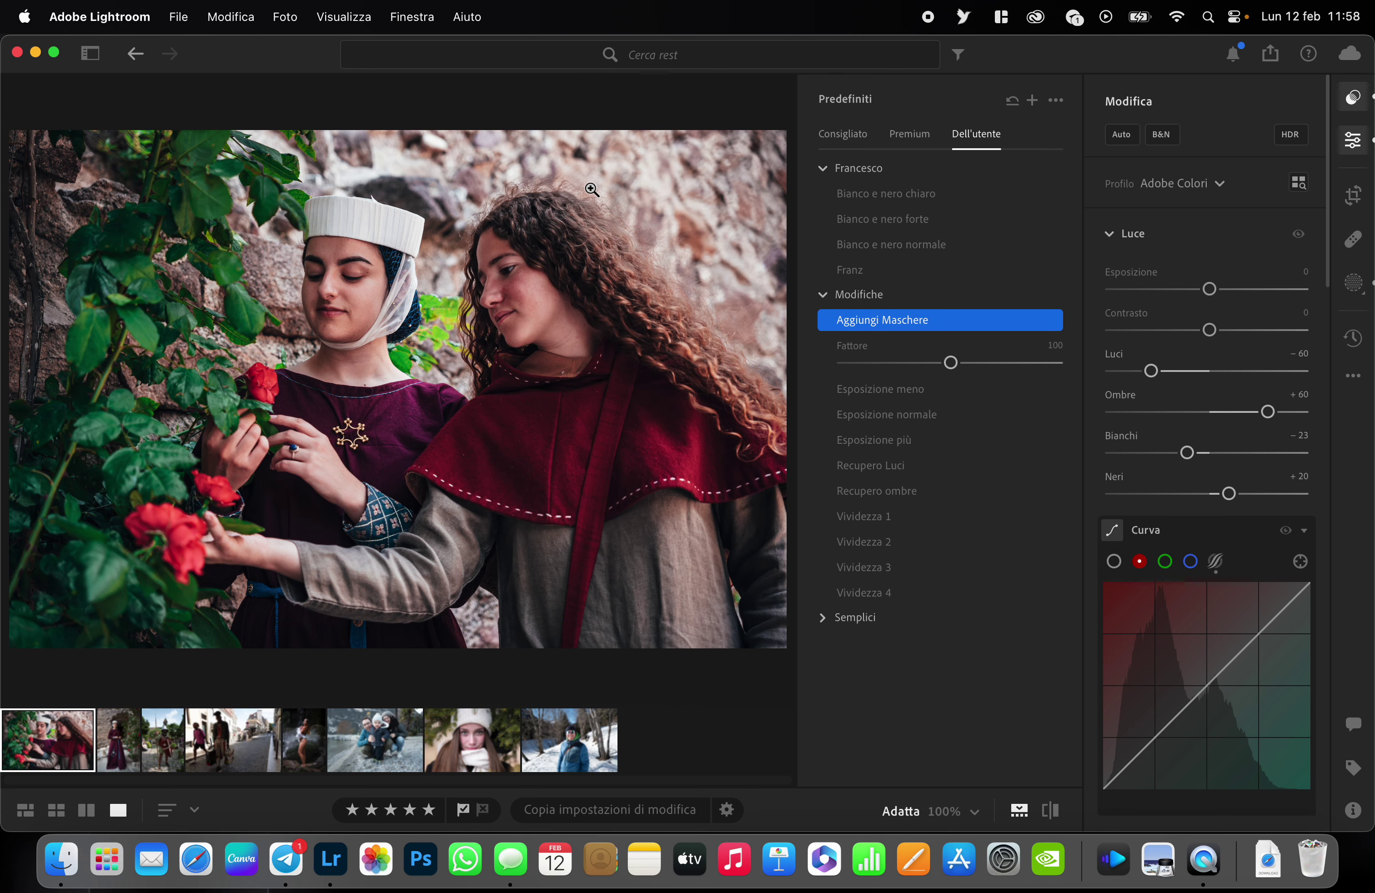
# Step through the photos, then load the second filmstrip photo of the woman in the burgundy dress
pyautogui.press('Right')
pyautogui.press('Right')
pyautogui.press('Right')
pyautogui.press('Right')
pyautogui.press('Right')
pyautogui.press('Right')
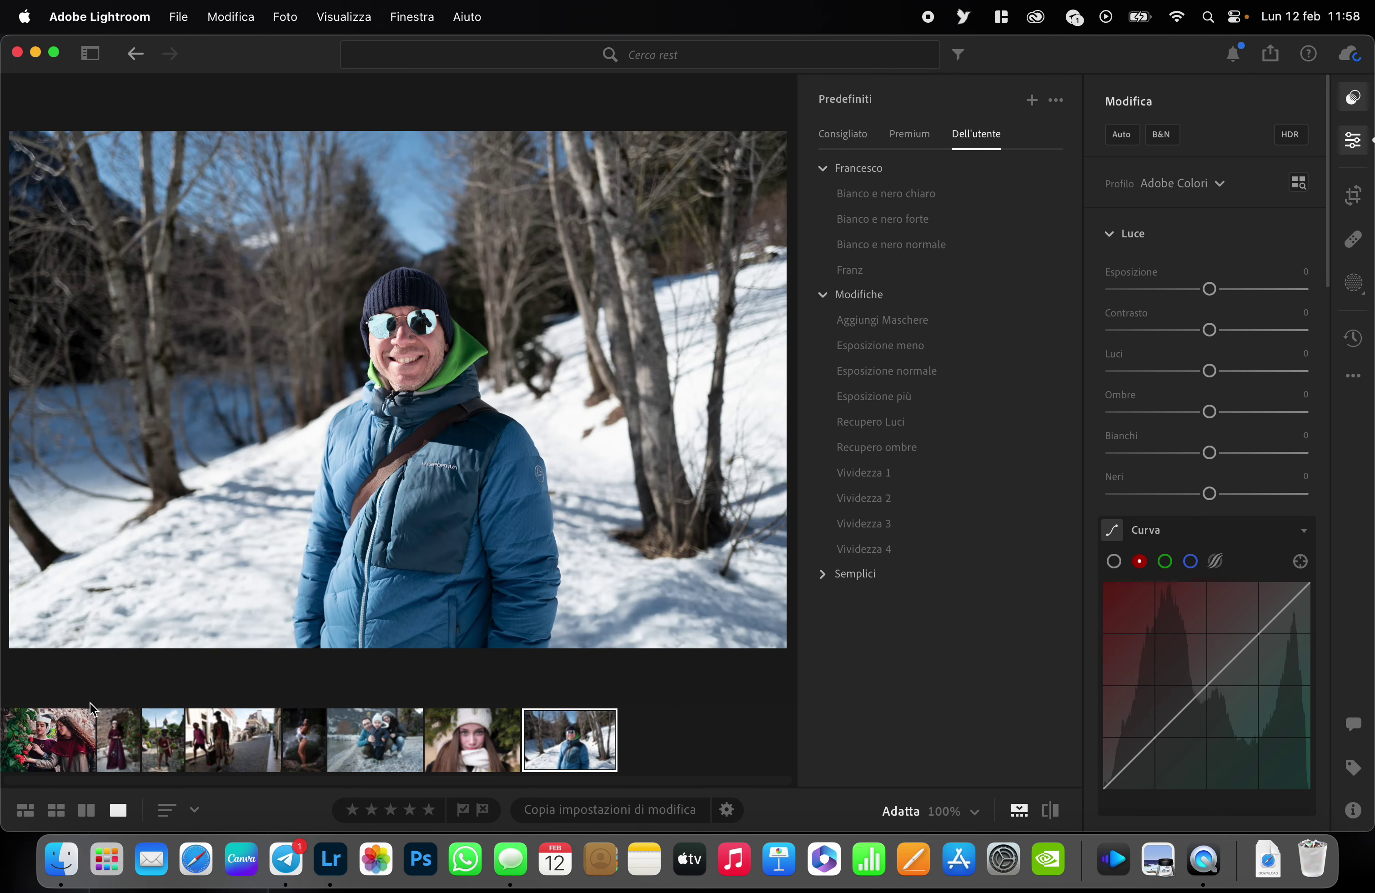
pyautogui.click(57, 727)
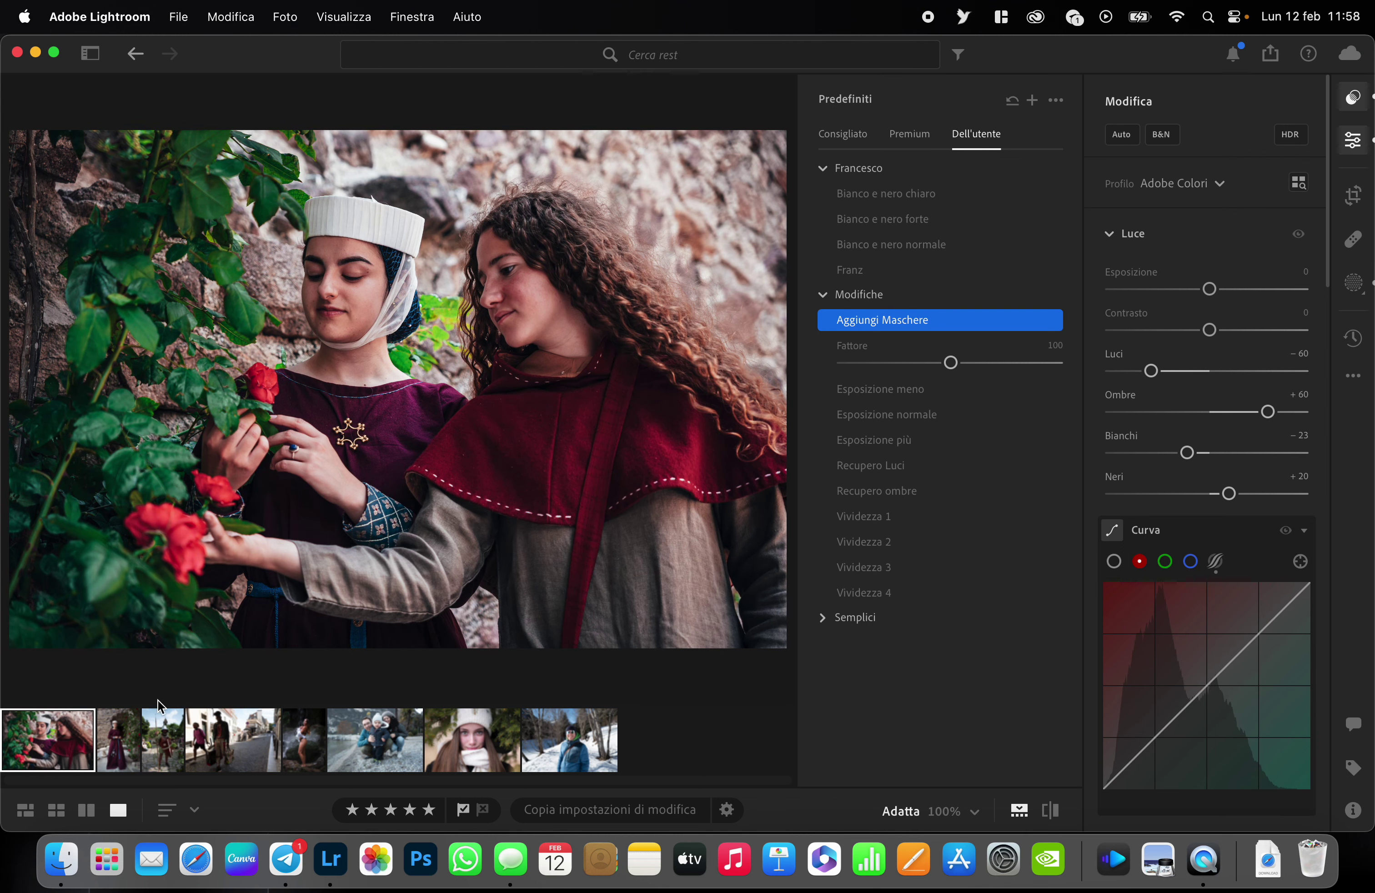
pyautogui.click(133, 729)
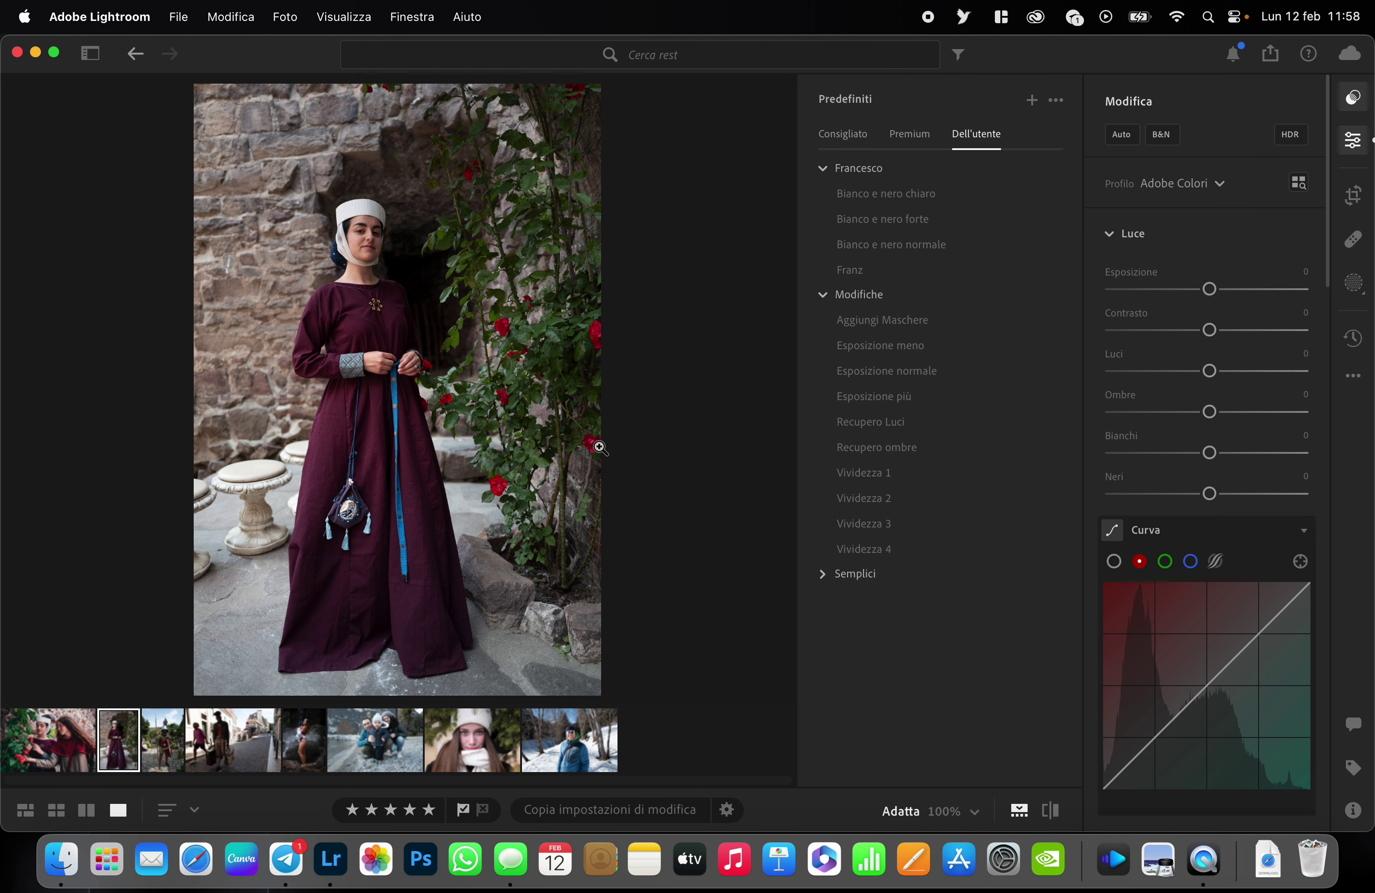
# Apply Franz, Aggiungi Maschere, Esposizione più at strength 46, and Vividezza 3 to the burgundy-dress photo
pyautogui.click(836, 271)
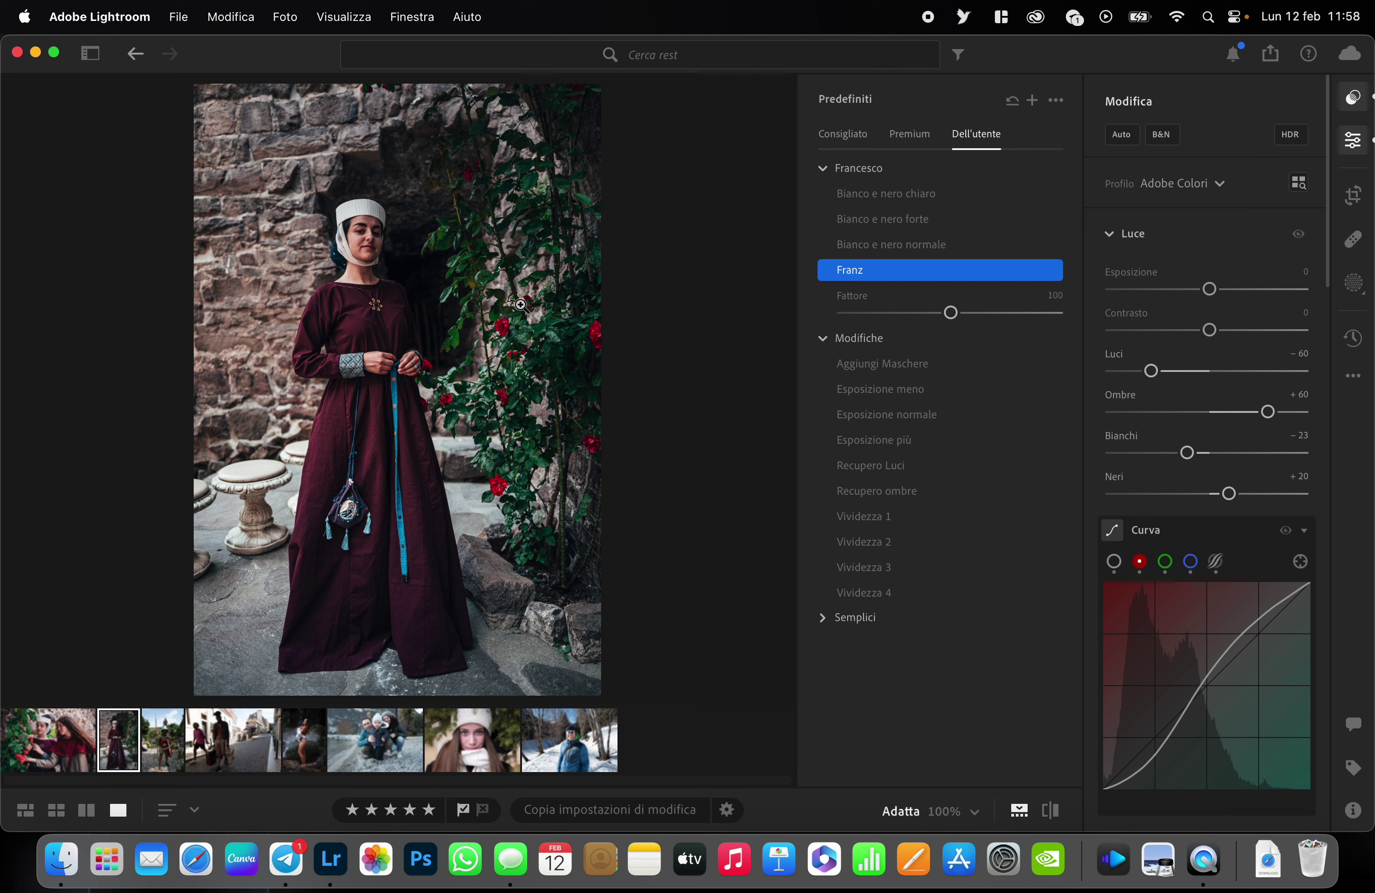
pyautogui.click(868, 358)
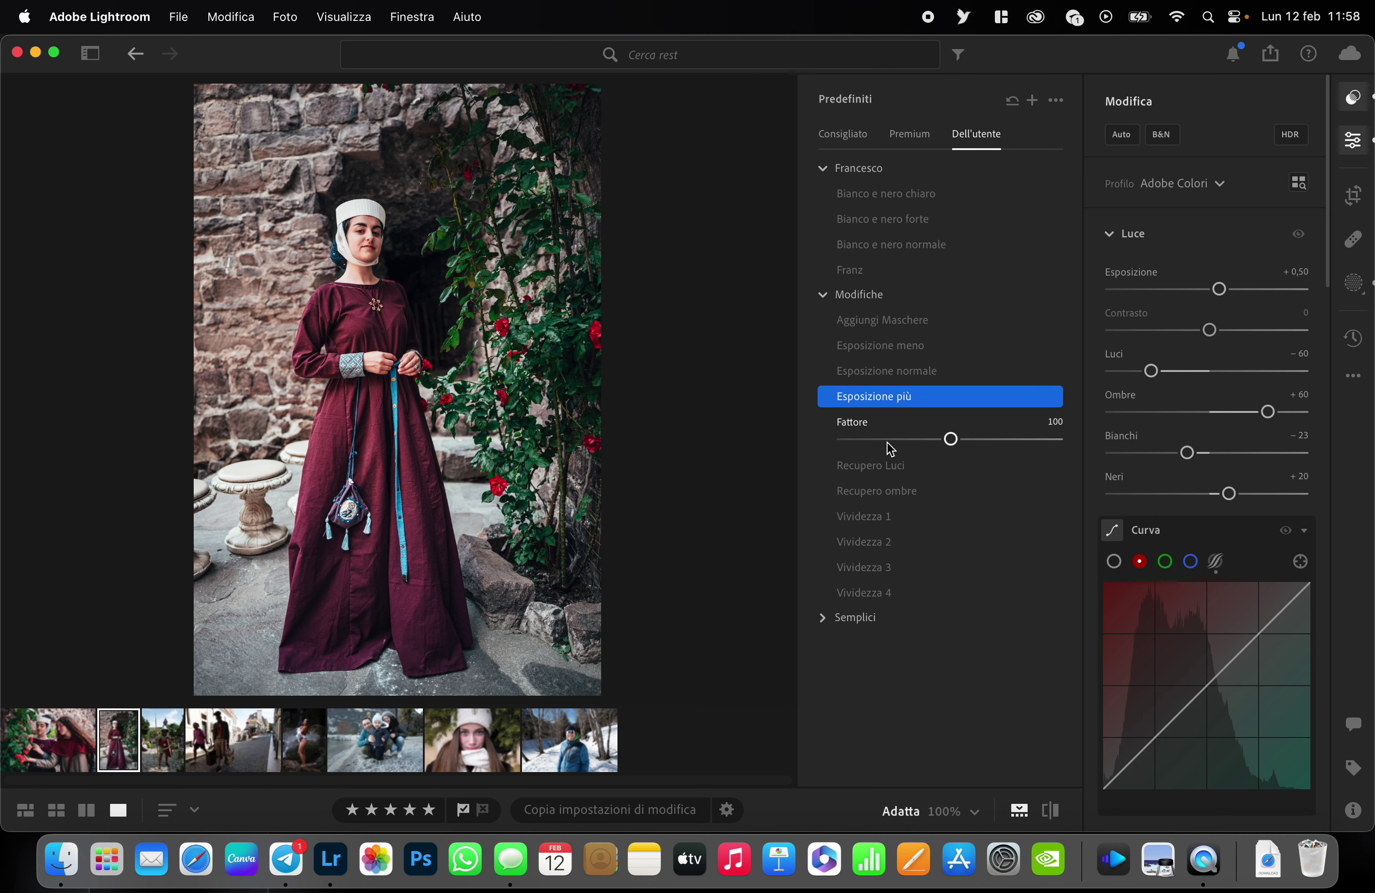
pyautogui.click(951, 440)
pyautogui.moveTo(952, 441); pyautogui.dragTo(903, 441)
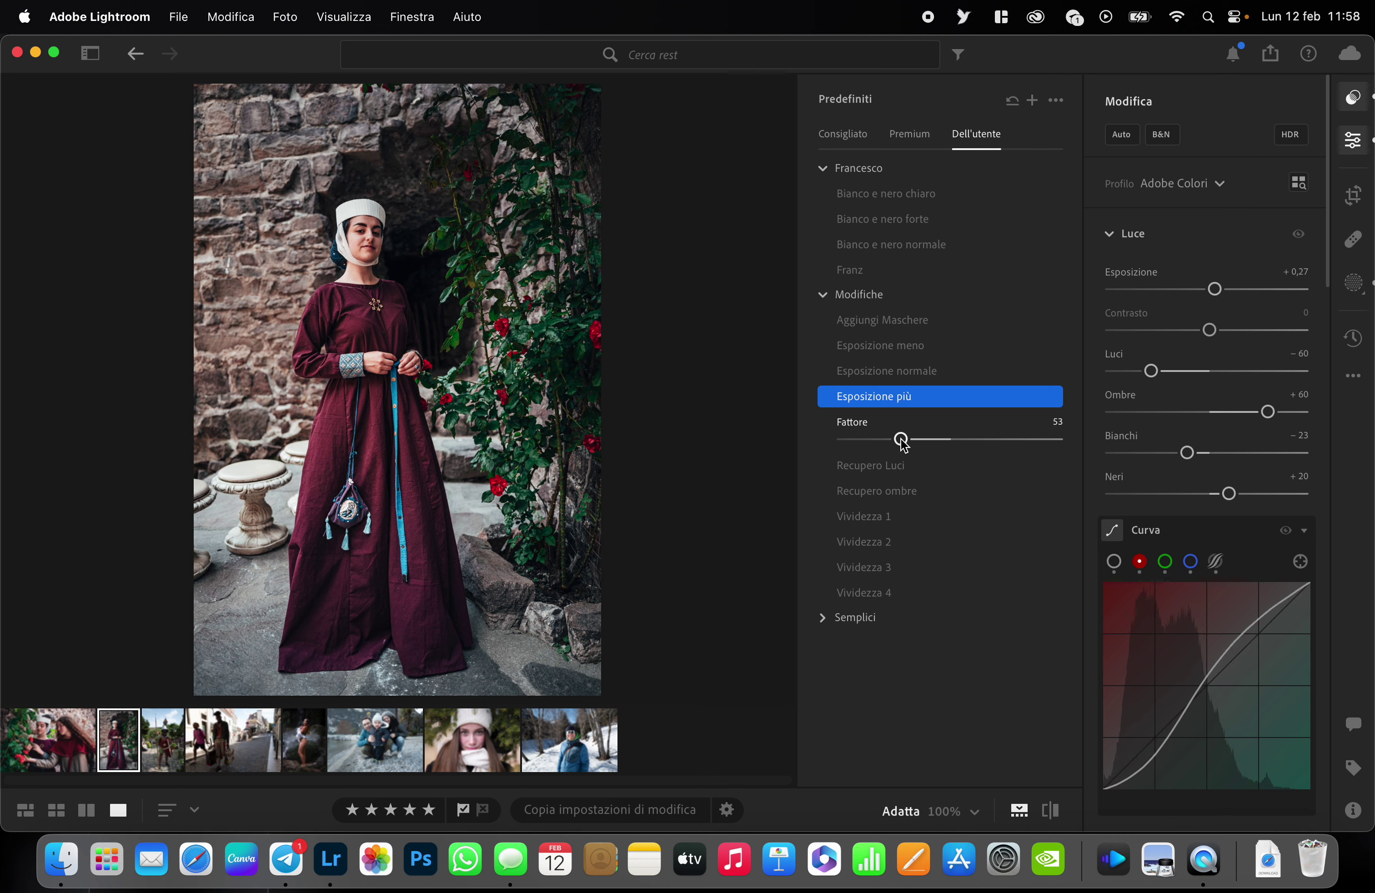
pyautogui.moveTo(903, 440); pyautogui.dragTo(894, 440)
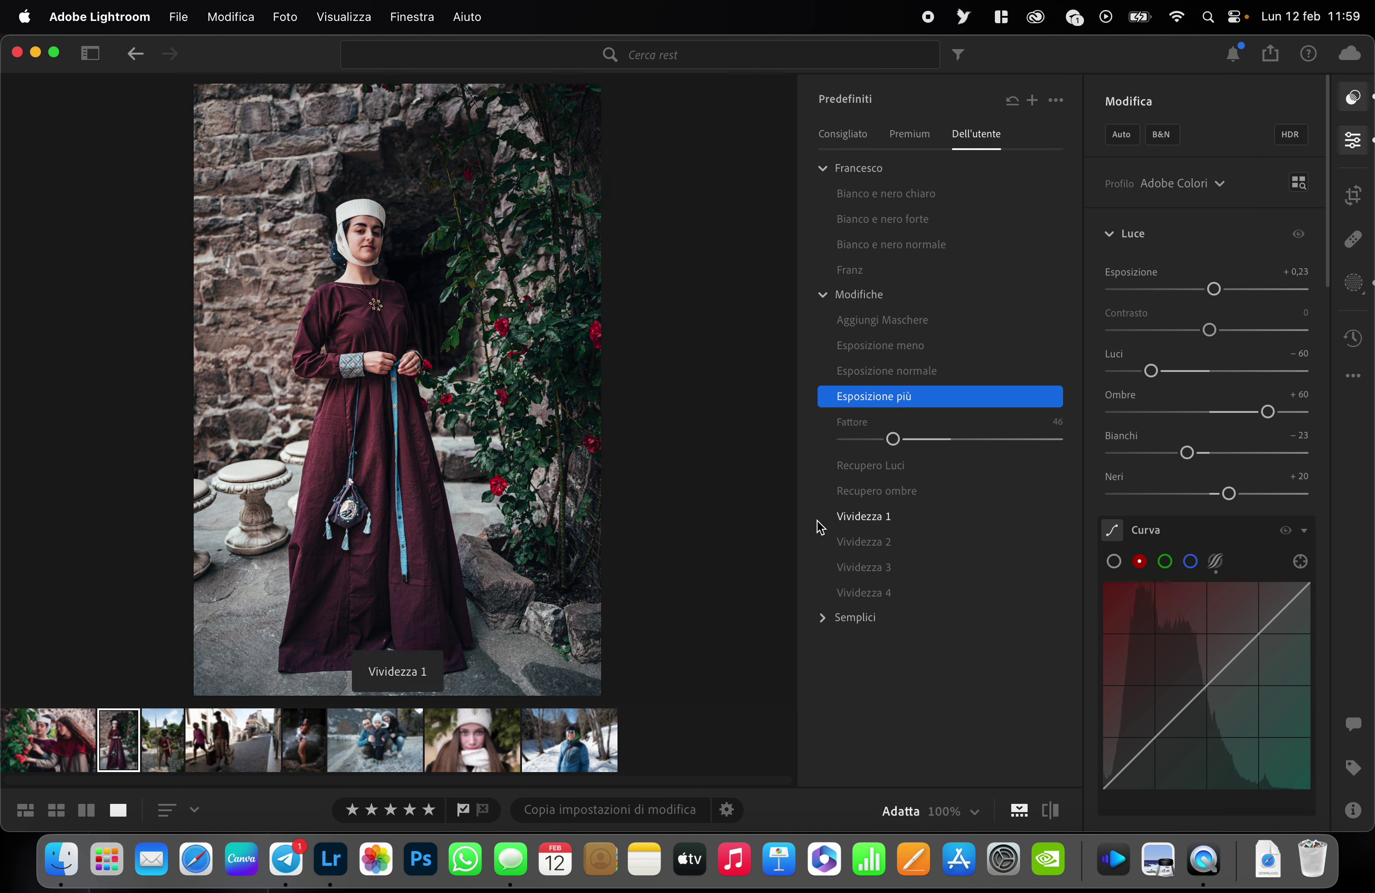
pyautogui.click(857, 569)
pyautogui.click(856, 569)
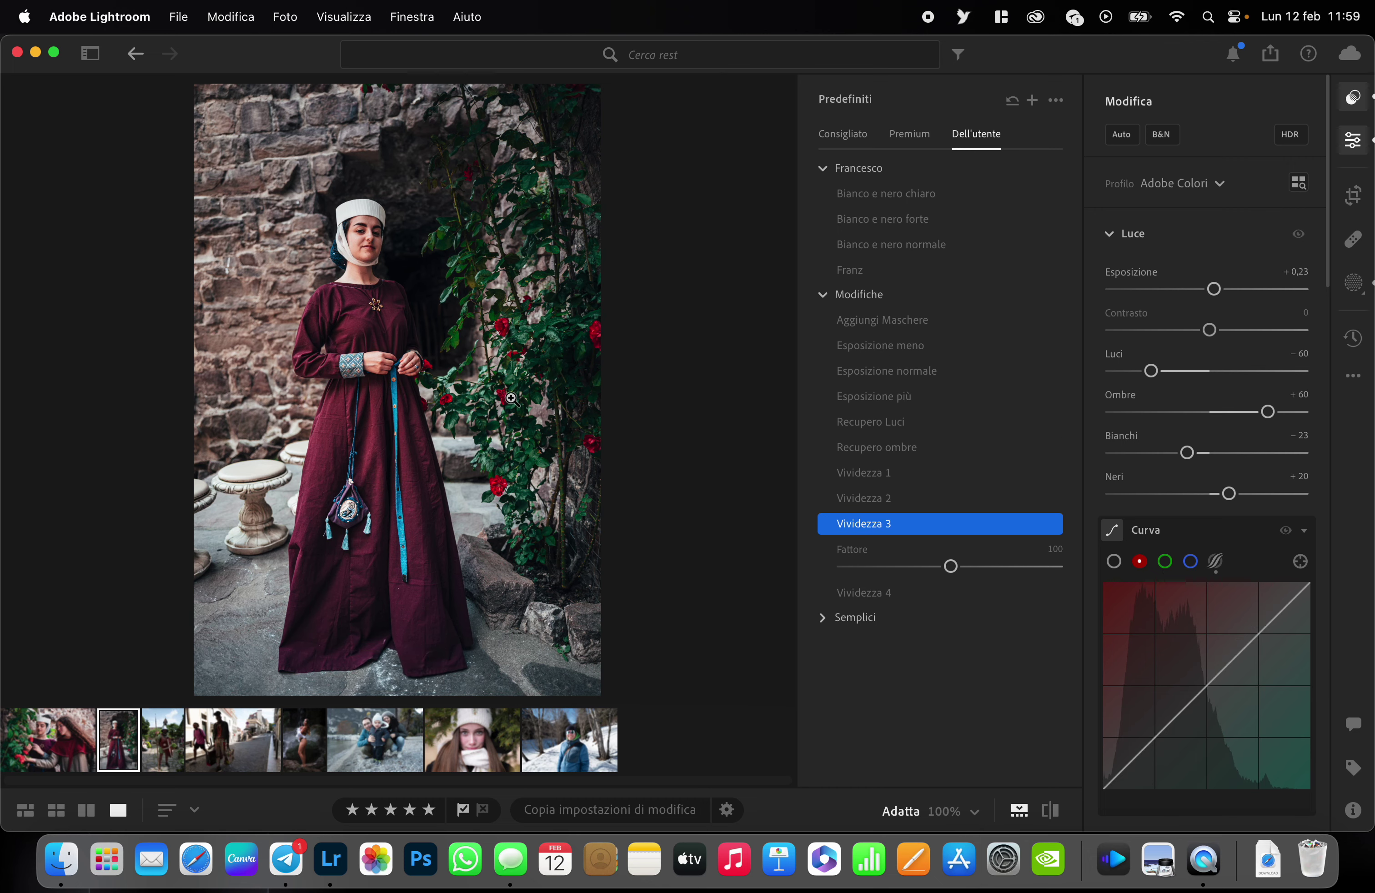
# Zoom into the roses and compare the edit with the original in full screen
pyautogui.moveTo(514, 401); pyautogui.dragTo(487, 329)
pyautogui.press('f')
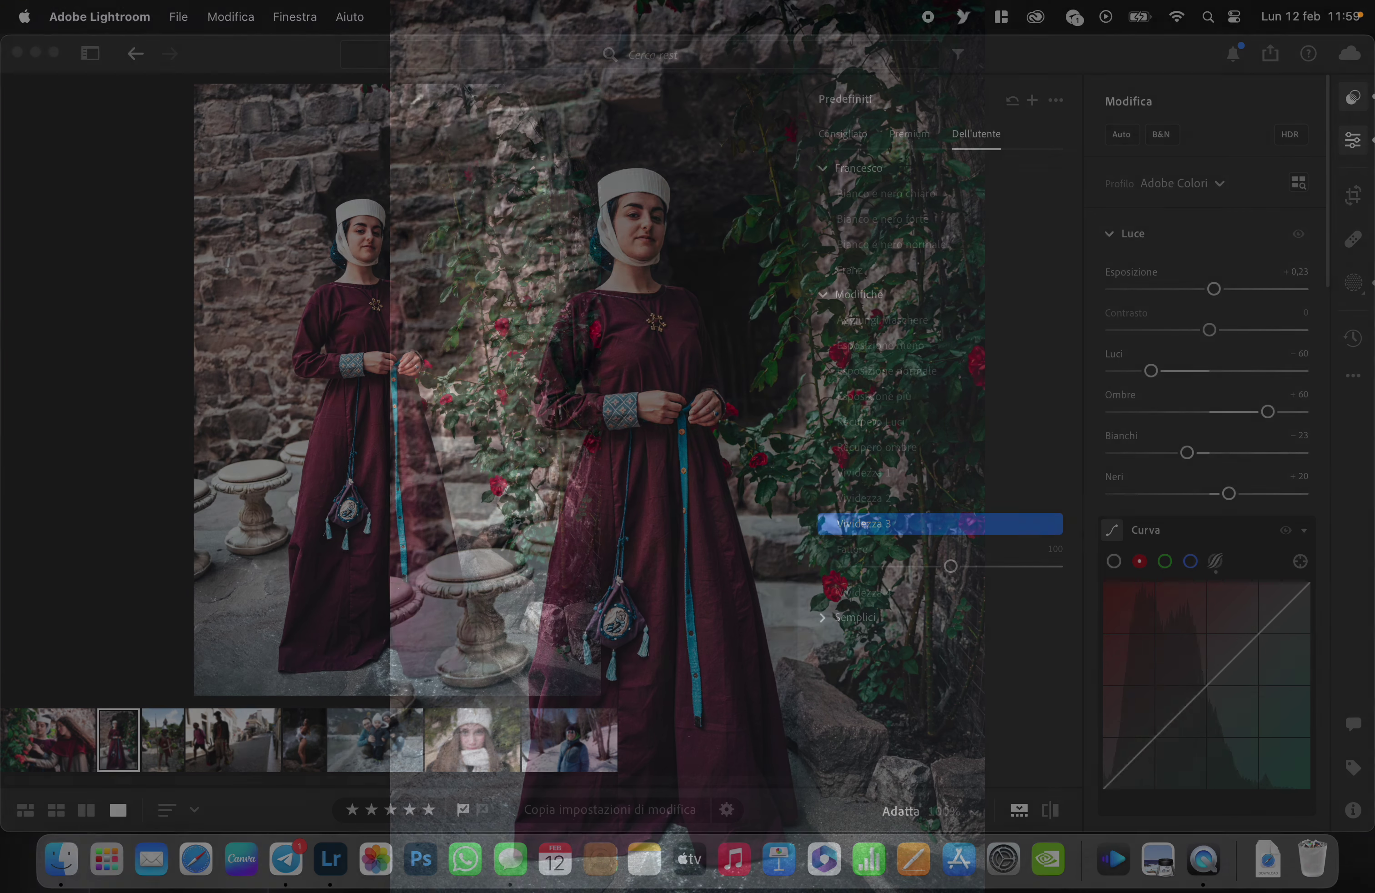
pyautogui.press('\\')
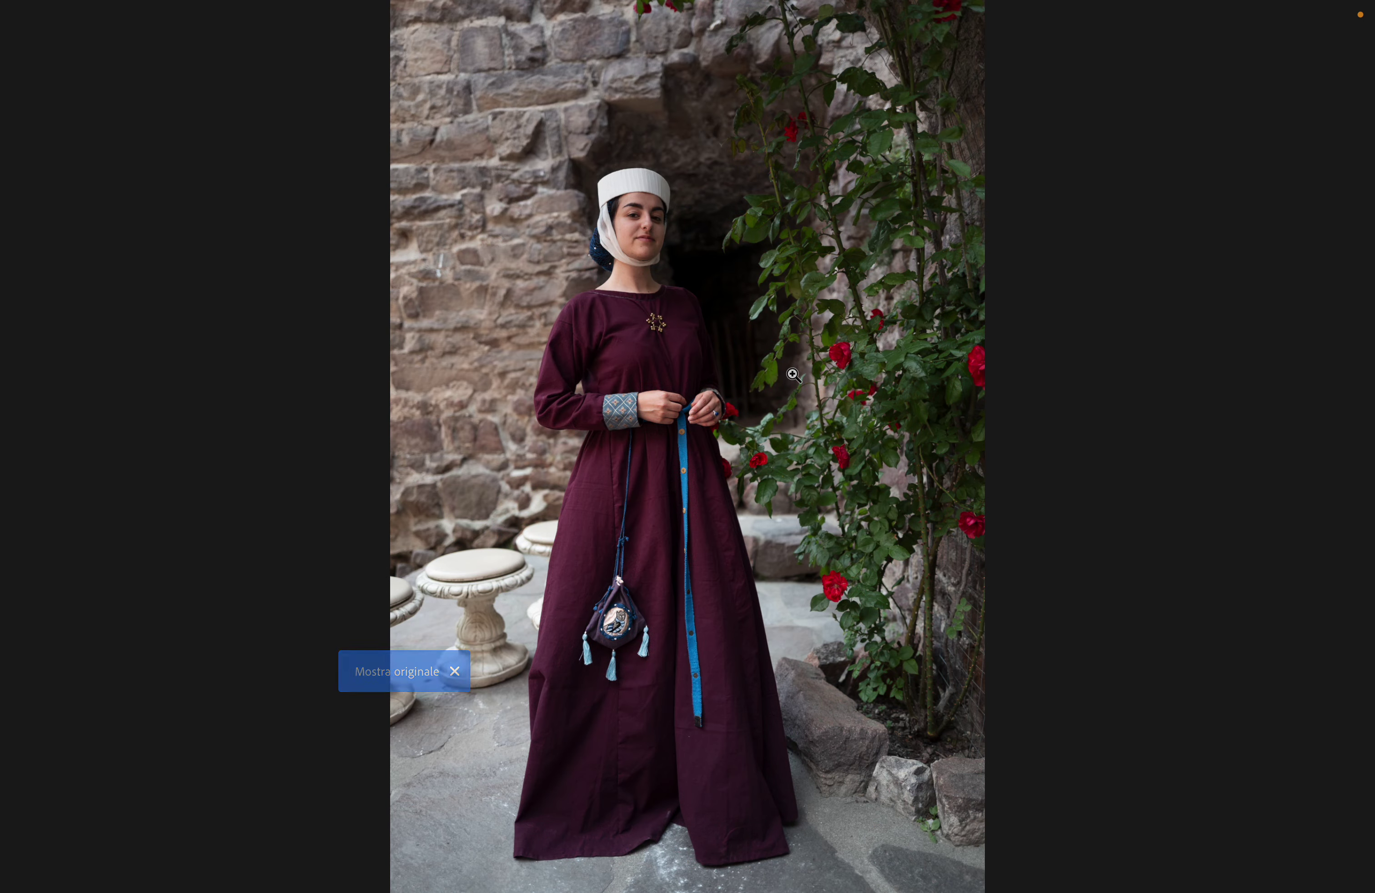
pyautogui.press('\\')
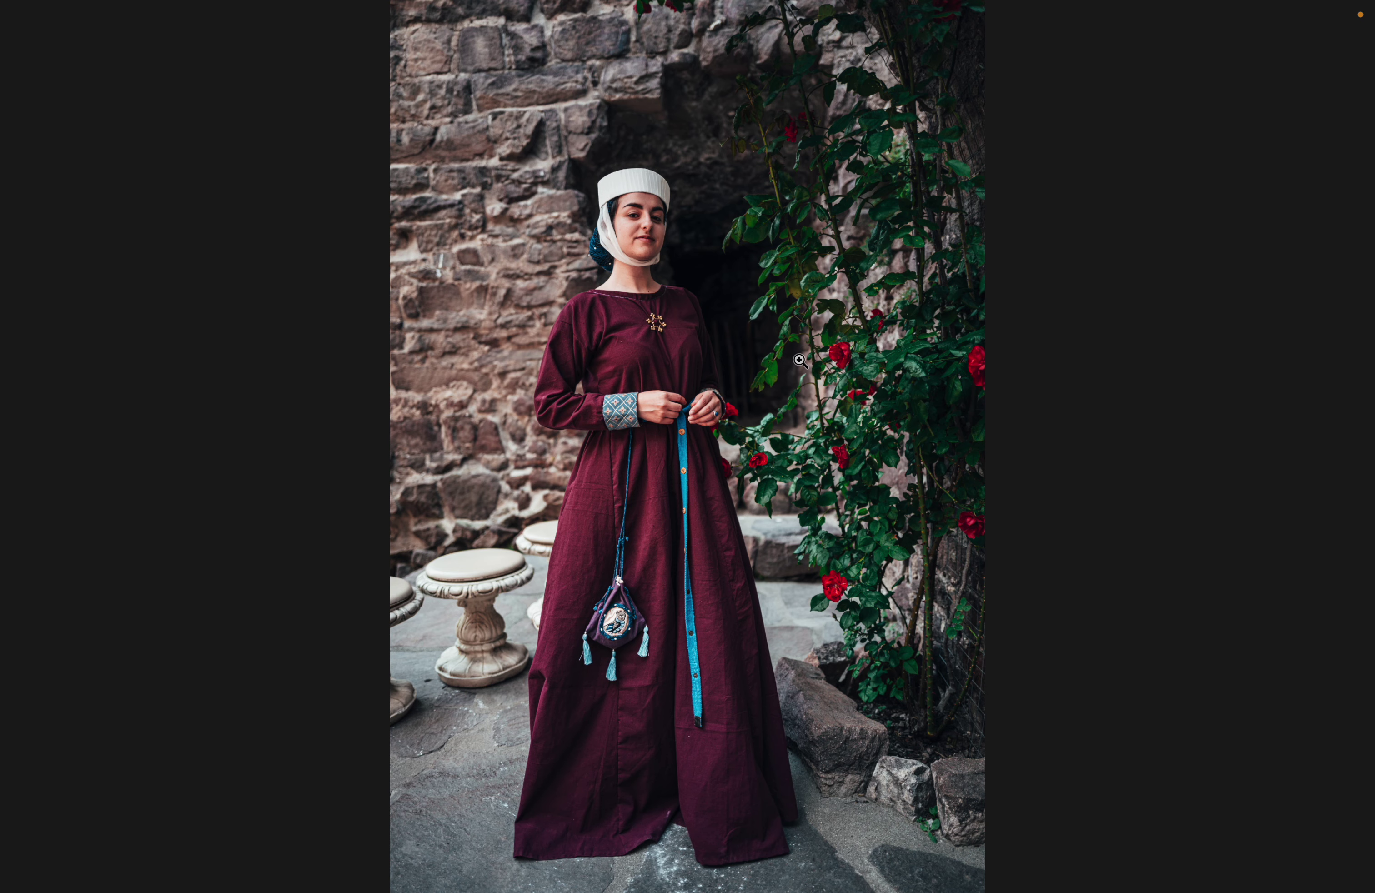
pyautogui.press('f')
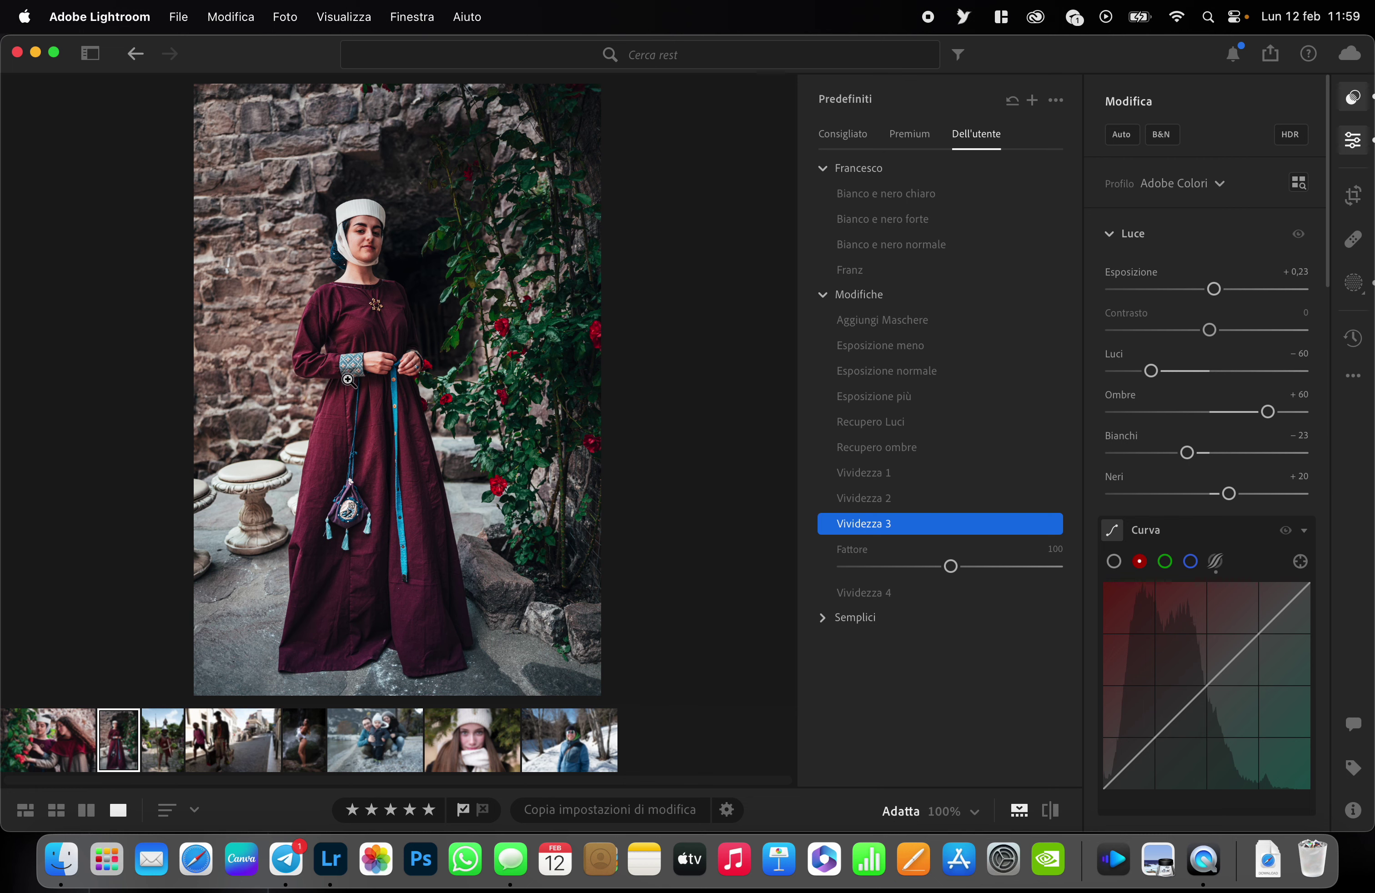
# Load the knight photo and apply the Franz, Vividezza 2 and Aggiungi Maschere presets
pyautogui.click(170, 760)
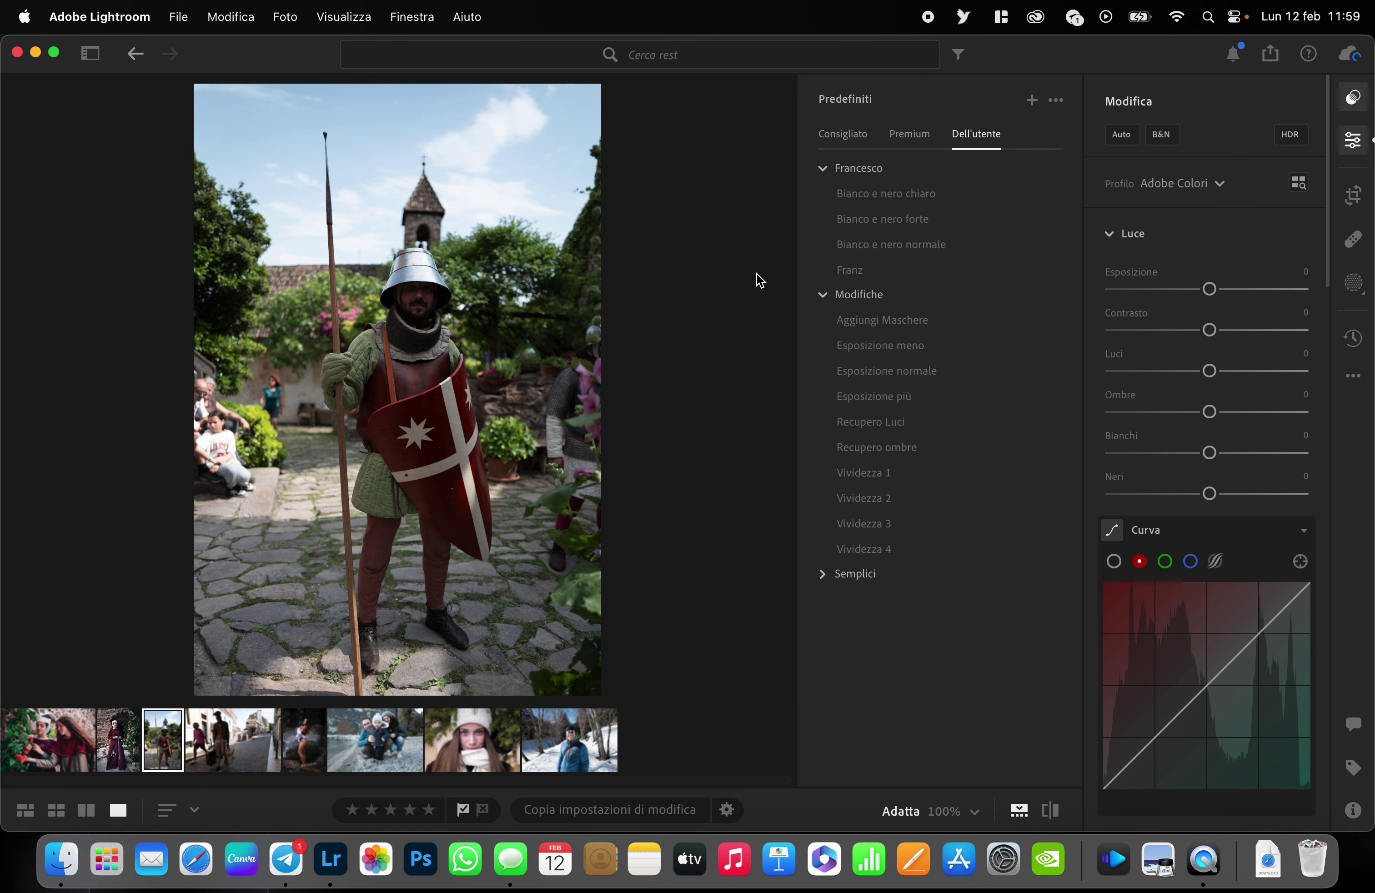
pyautogui.click(887, 270)
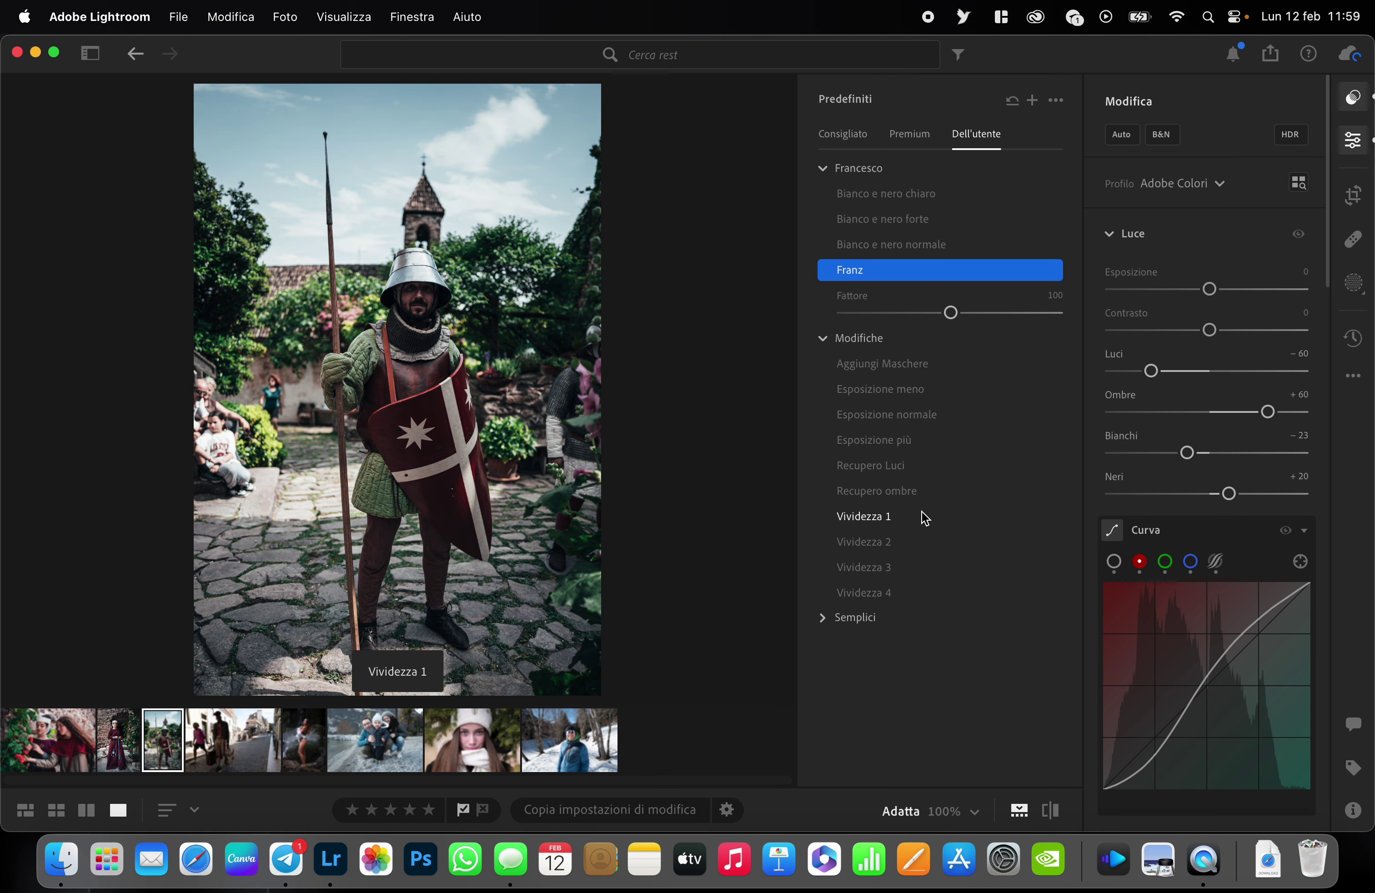
pyautogui.click(888, 543)
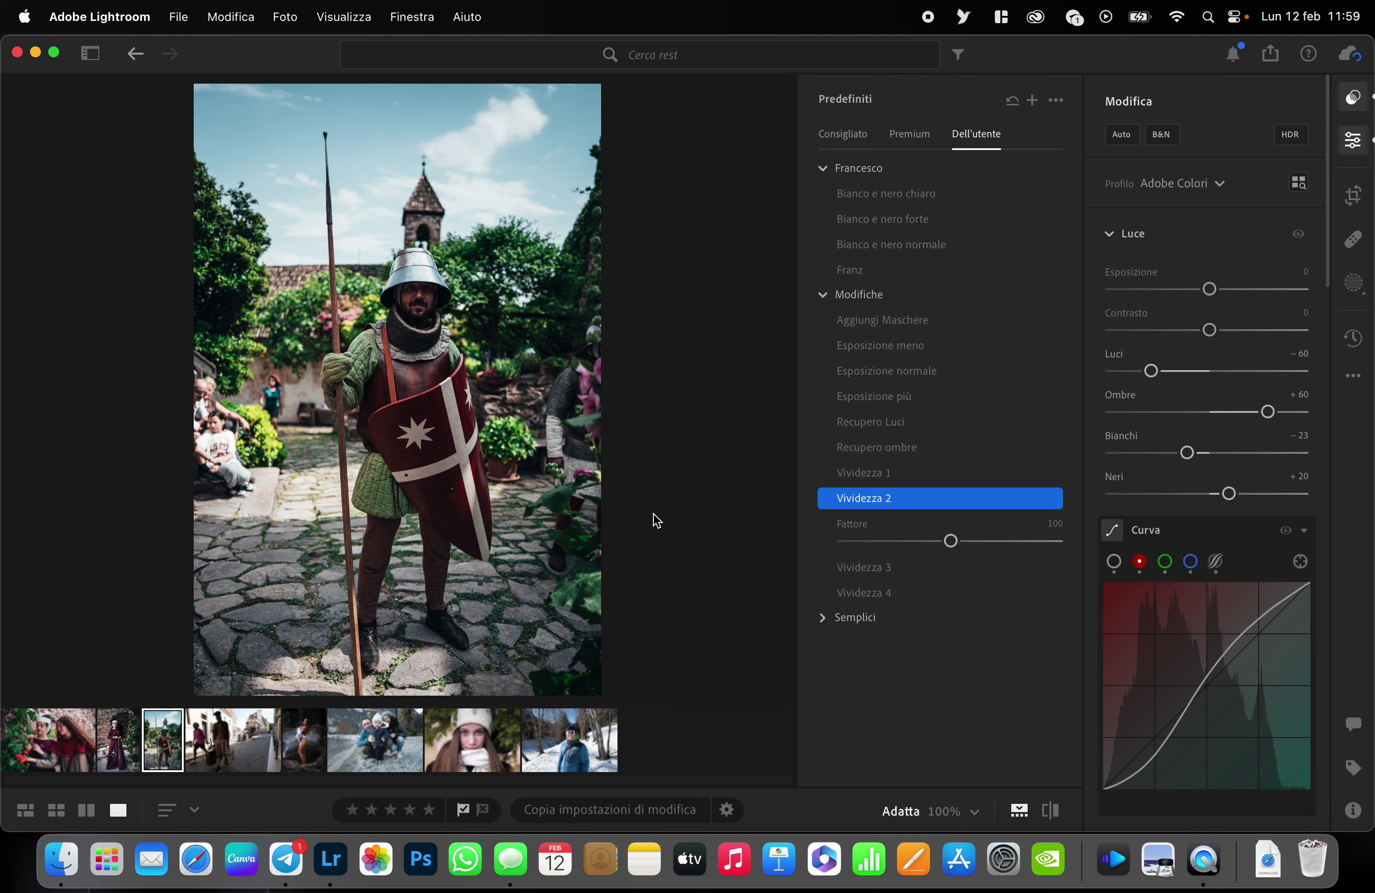
pyautogui.click(869, 321)
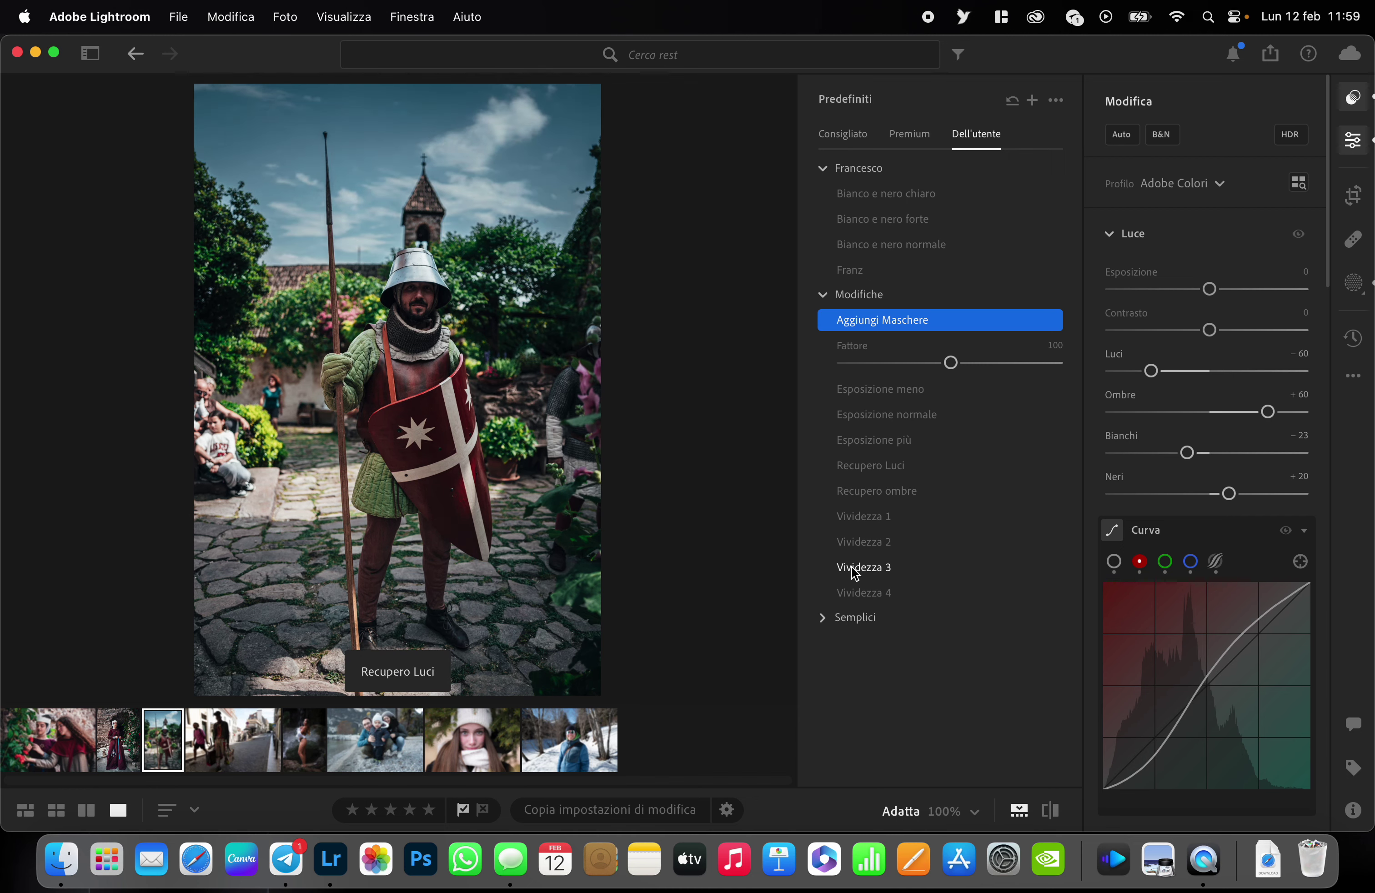
pyautogui.scroll(-5, 1246, 481)
pyautogui.scroll(-5, 1239, 475)
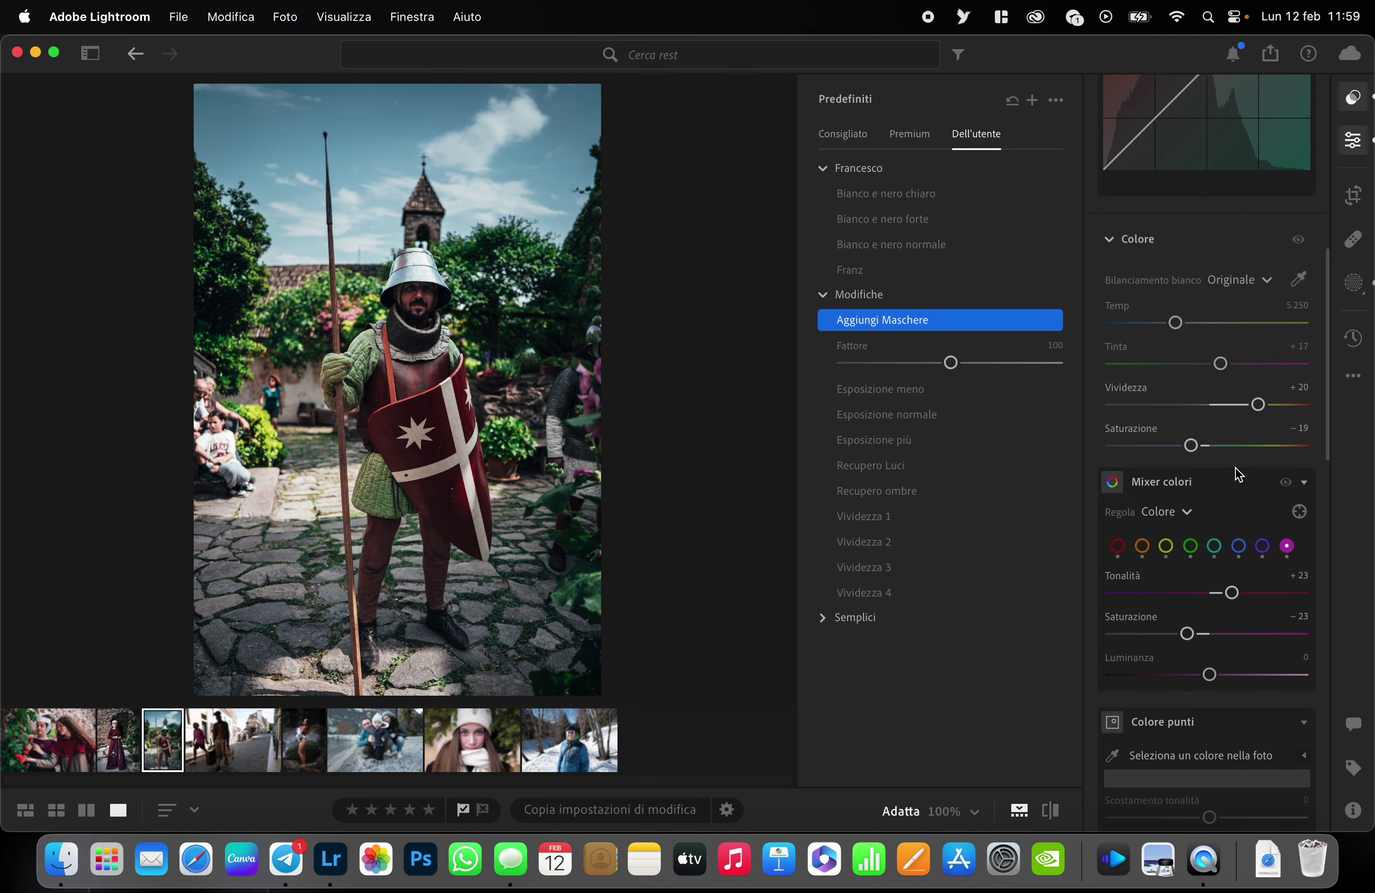
pyautogui.scroll(10, 1239, 474)
# Set the knight photo's Cielo sky mask exposure to -0,08
pyautogui.click(1355, 283)
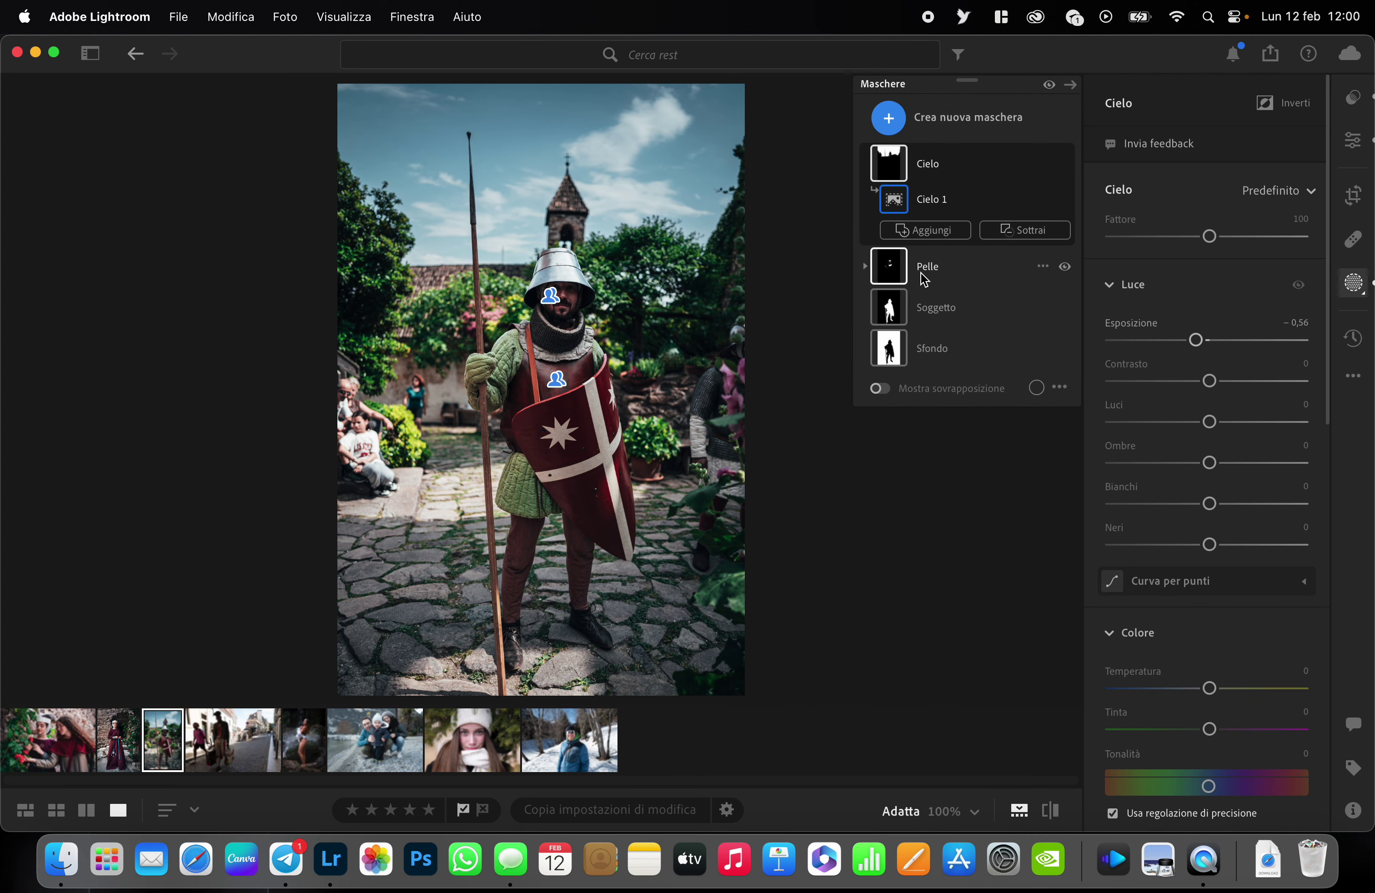
pyautogui.click(934, 165)
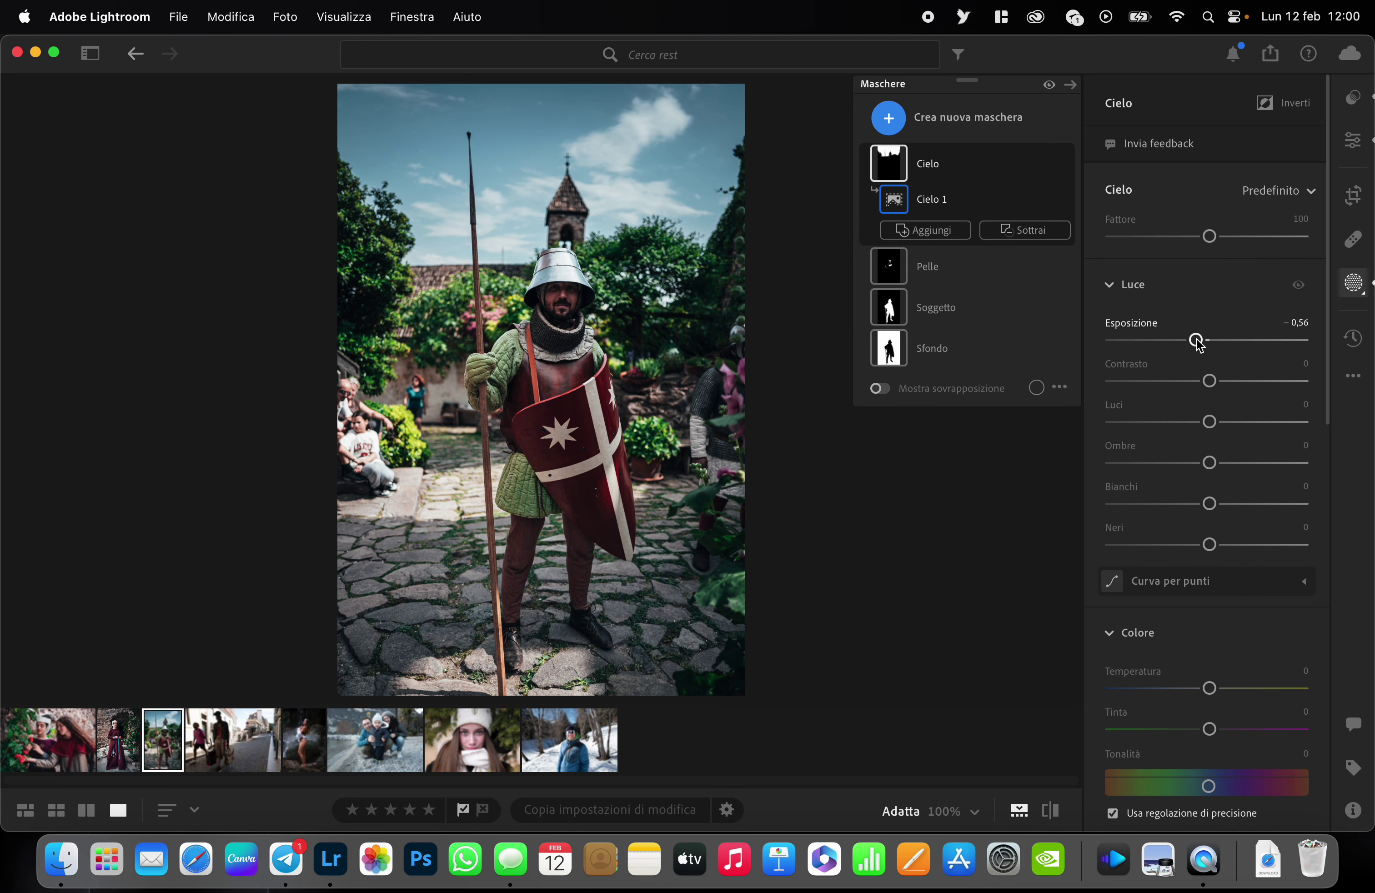
pyautogui.moveTo(1199, 343); pyautogui.dragTo(1211, 346)
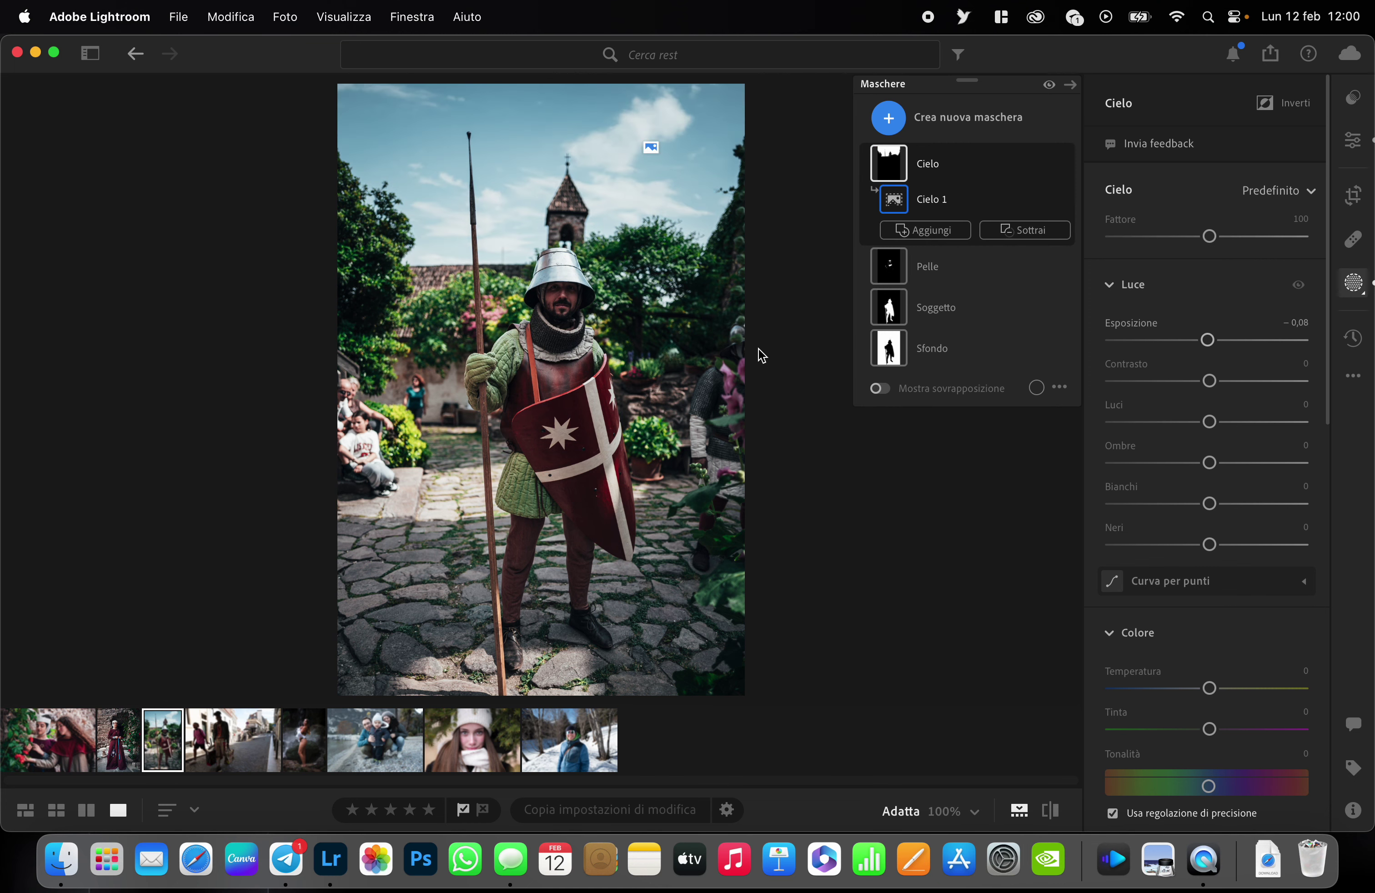
# Preview the knight photo full screen, then load the street photo of two men
pyautogui.press('f')
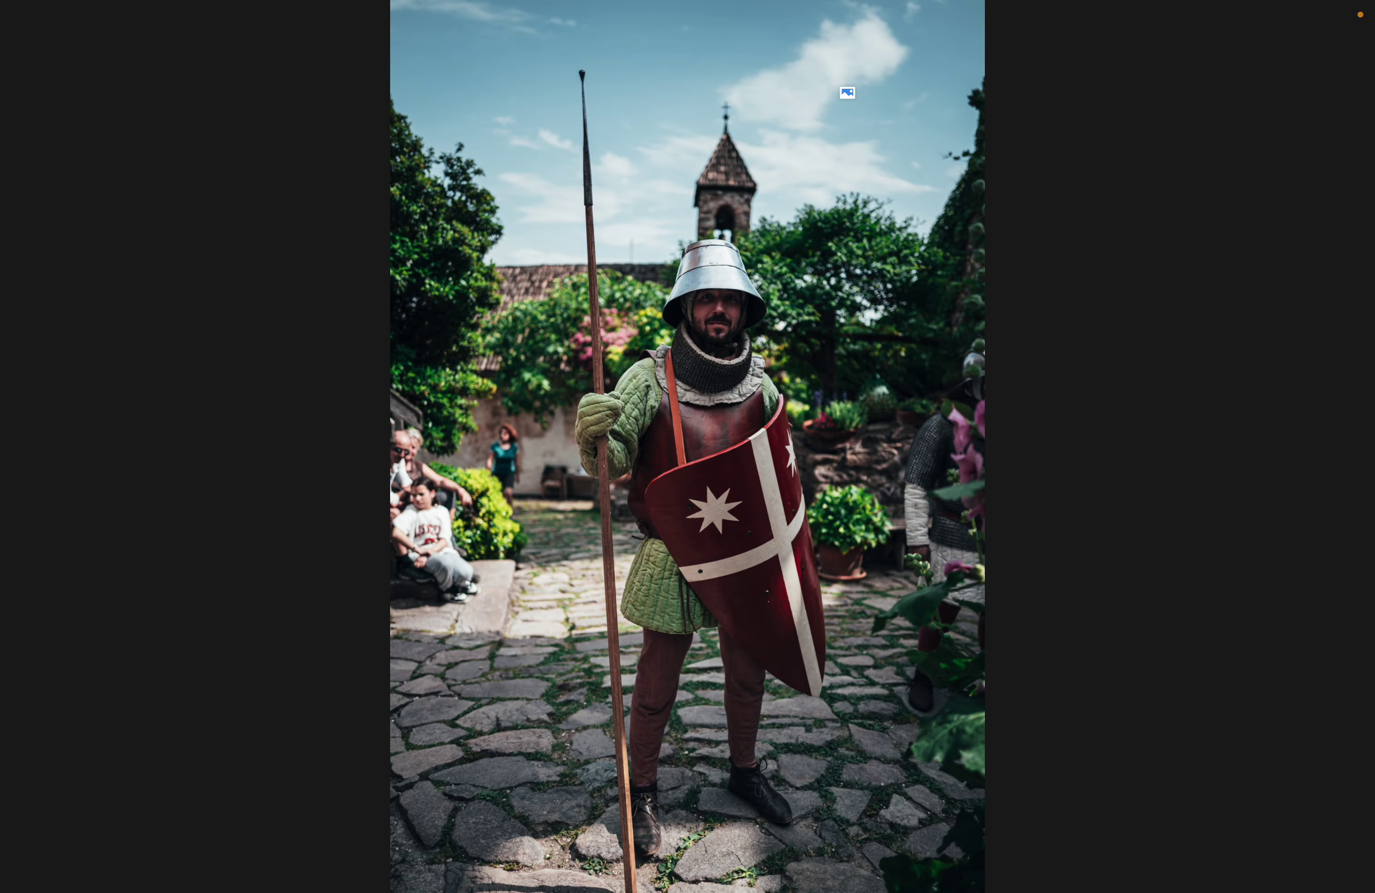
pyautogui.press('f')
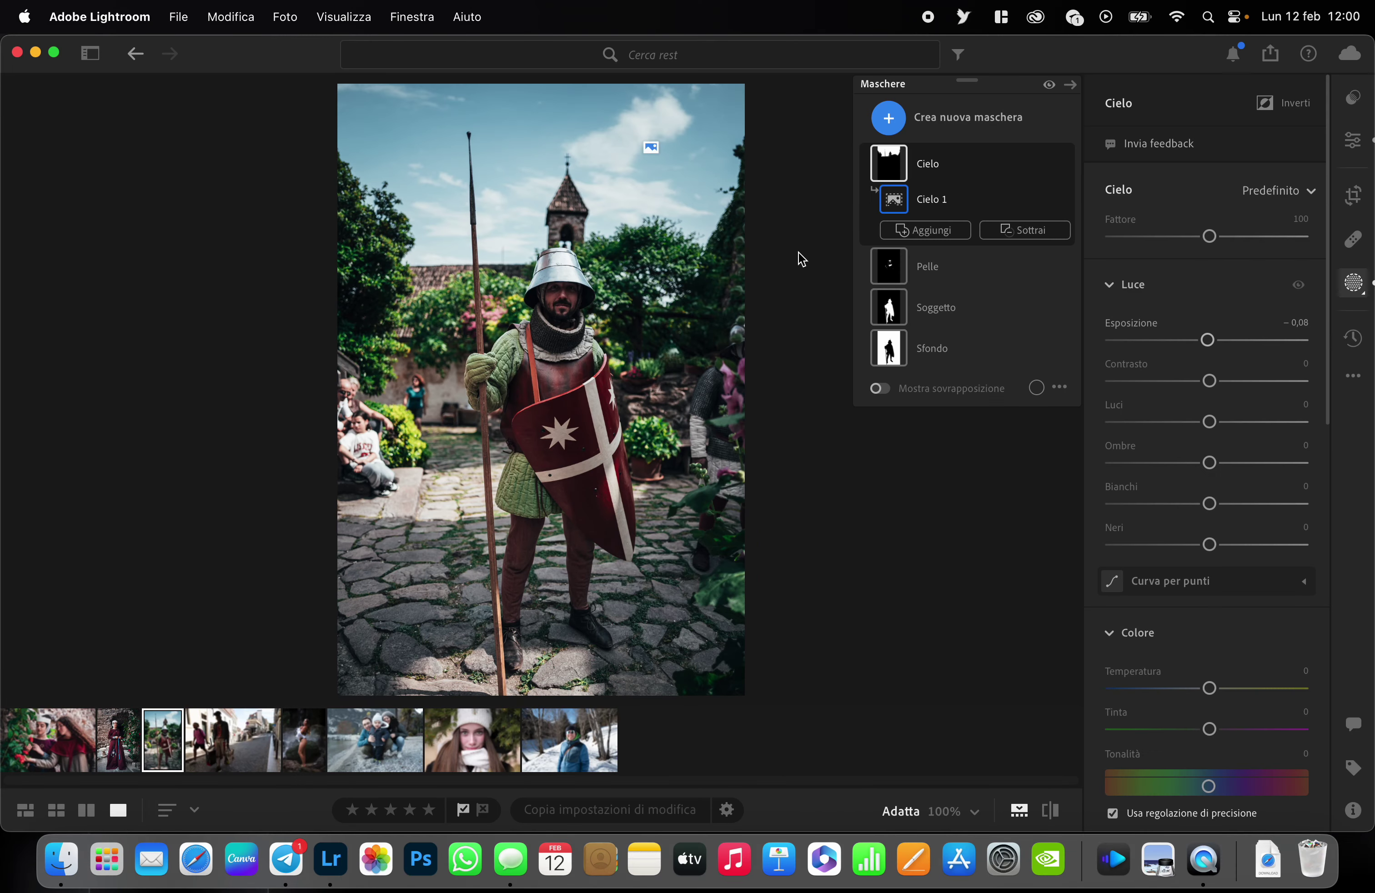
pyautogui.click(247, 741)
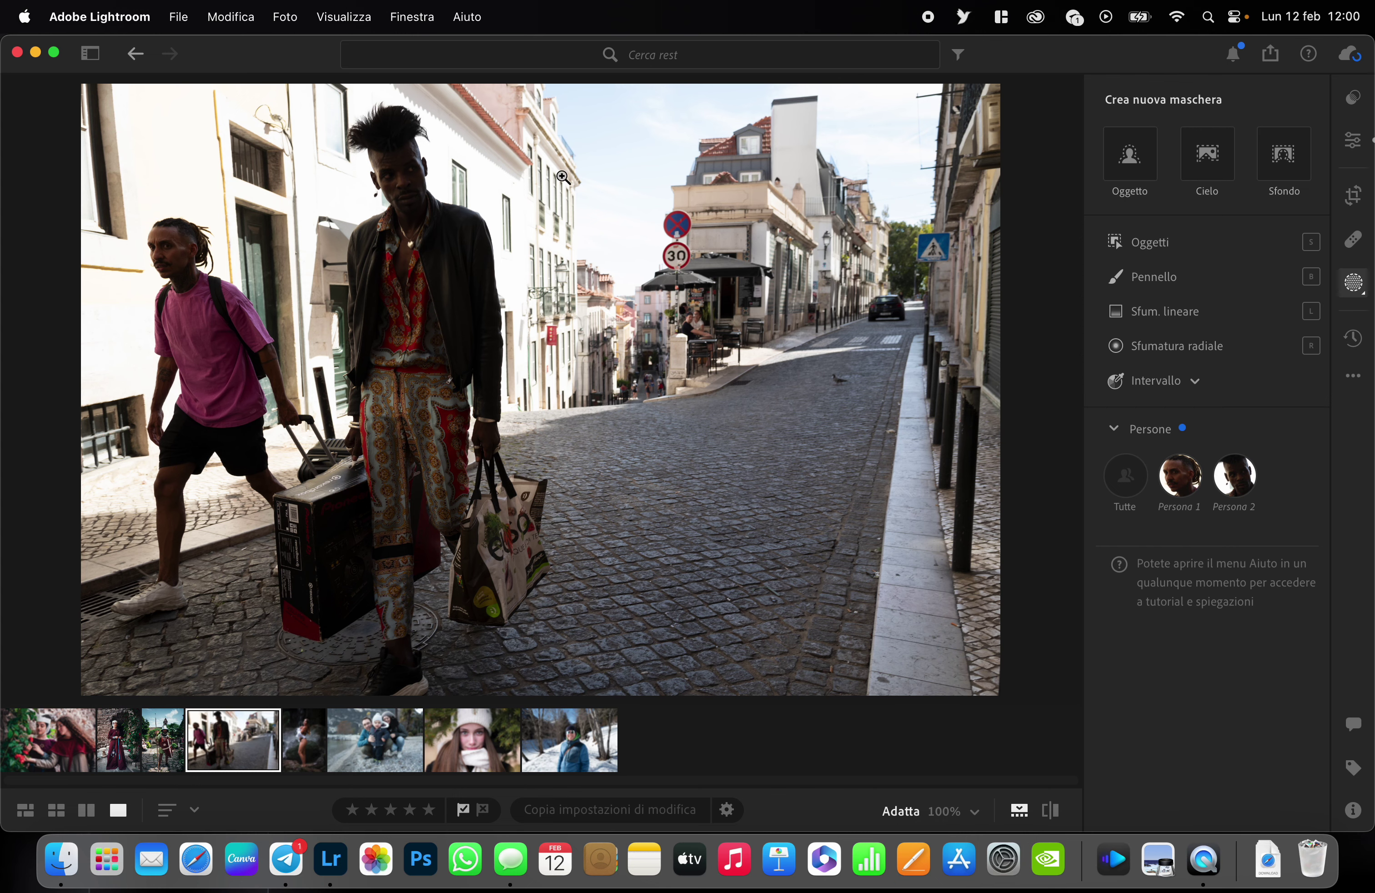
# Apply the Franz, Recupero Luci and Aggiungi Maschere user presets to the street photo
pyautogui.click(1353, 97)
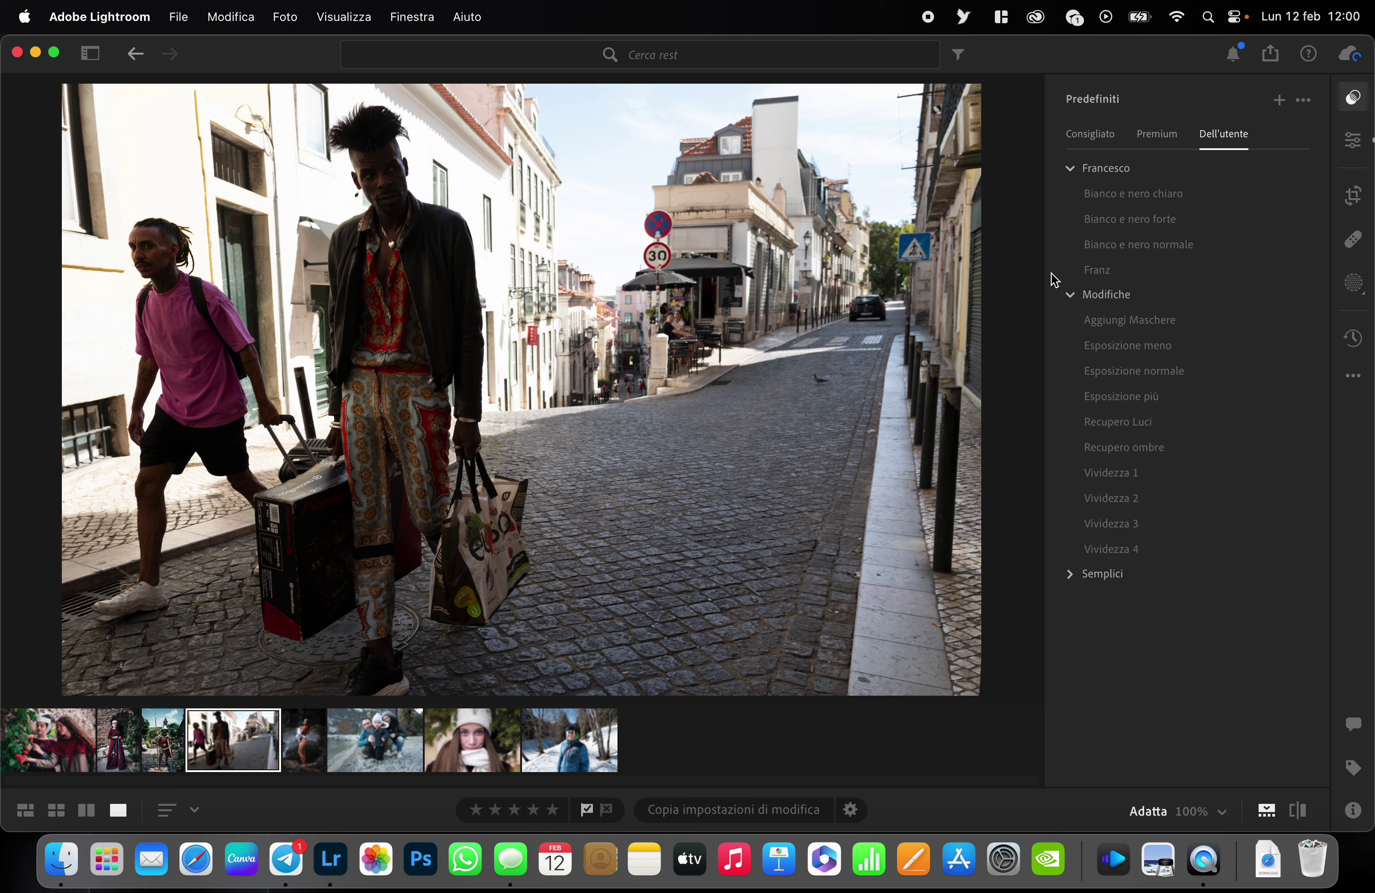
pyautogui.click(1124, 270)
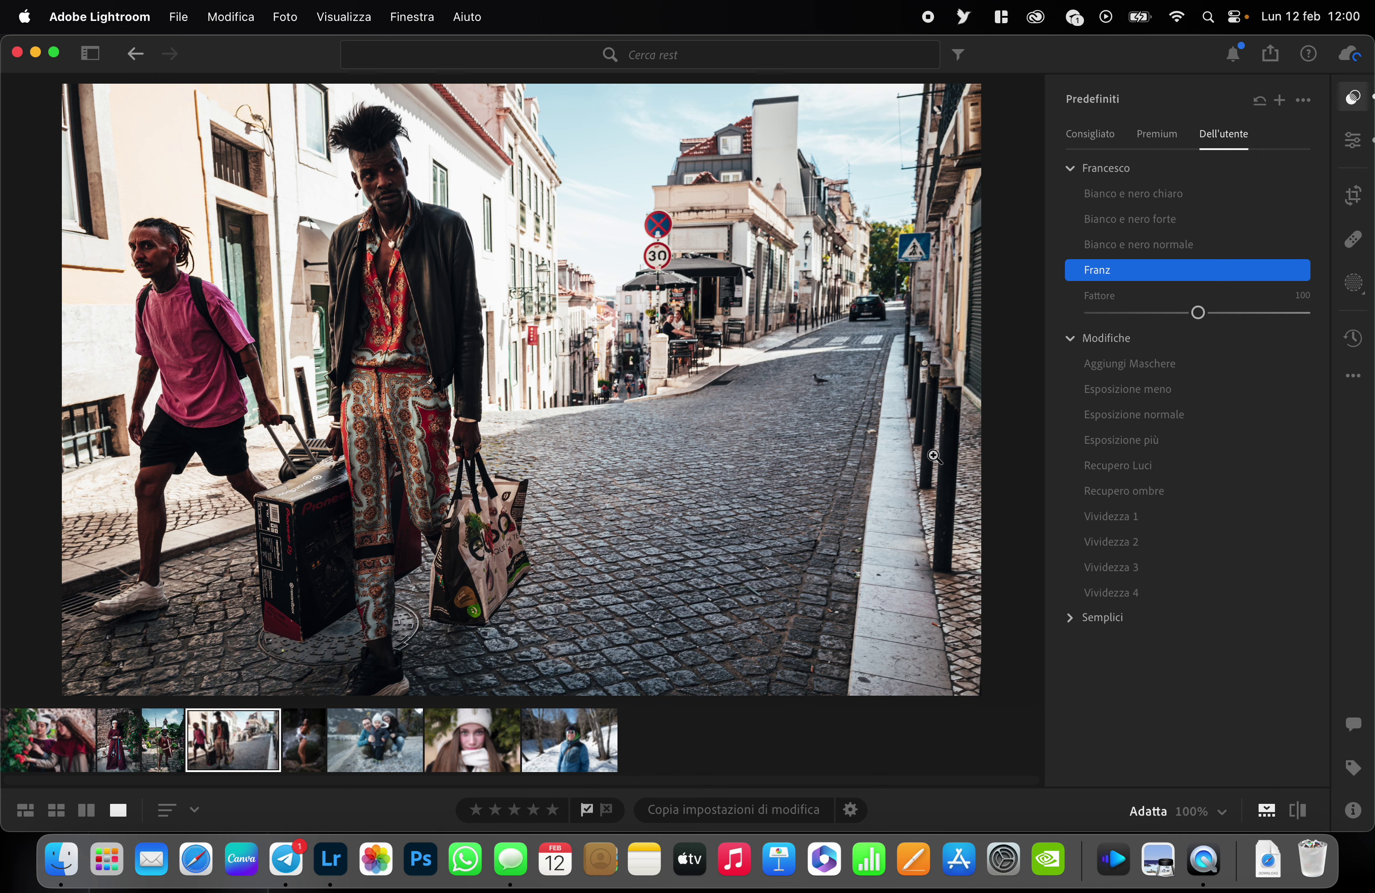
pyautogui.click(1125, 467)
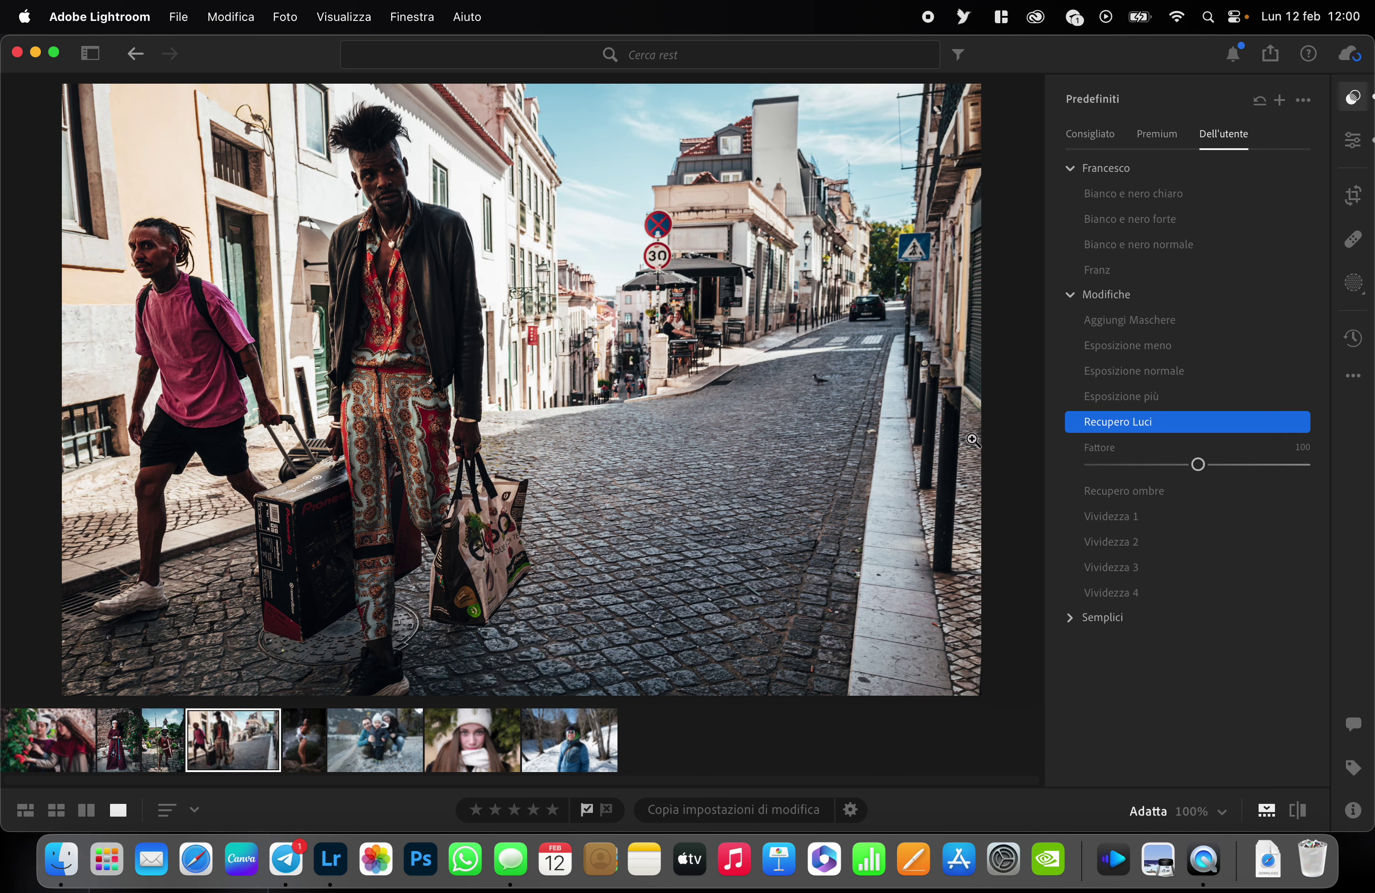
pyautogui.click(1096, 320)
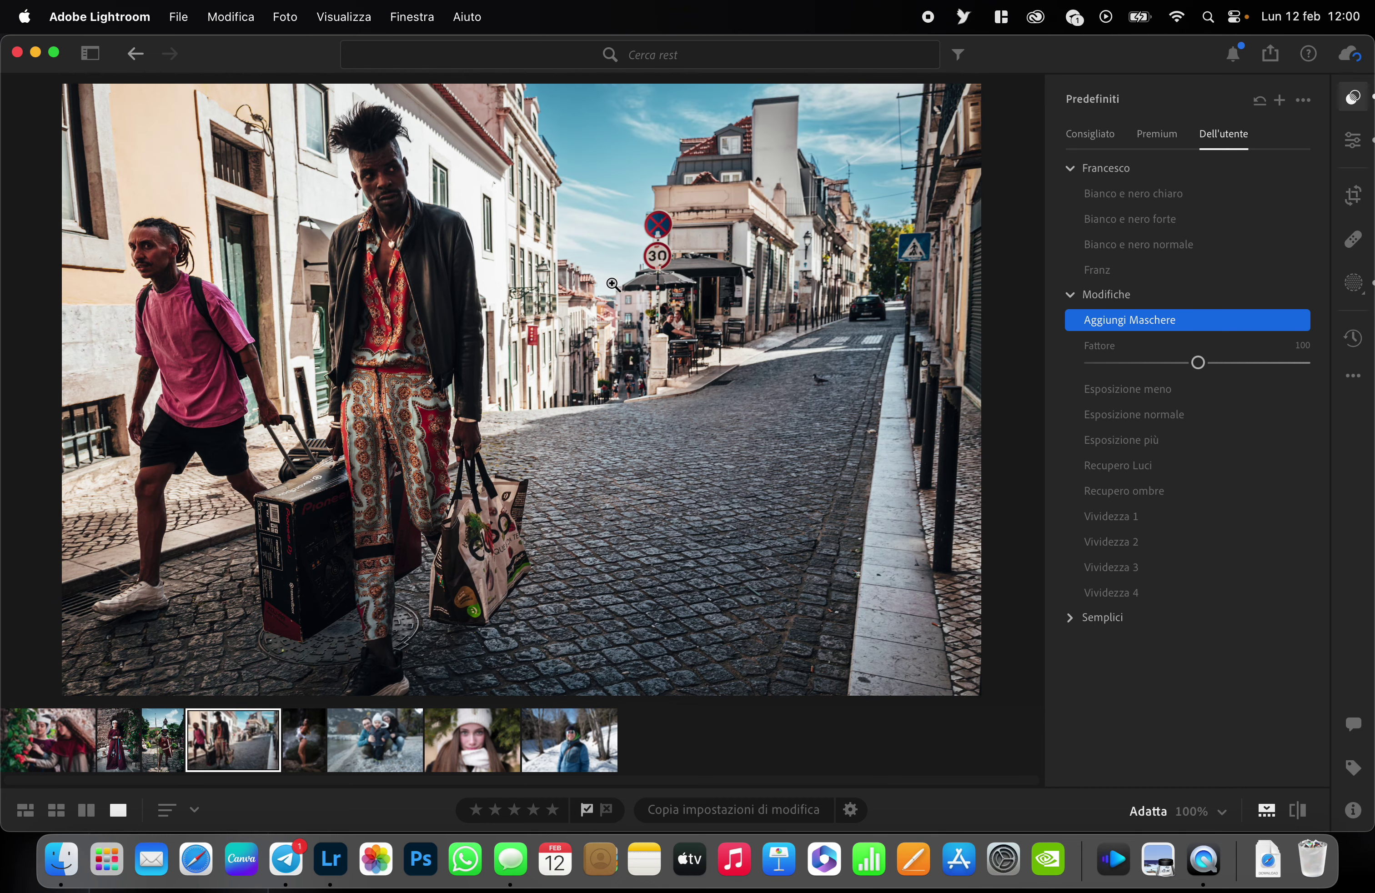
# Preview the street photo full screen, then open the waterfall portrait
pyautogui.press('f')
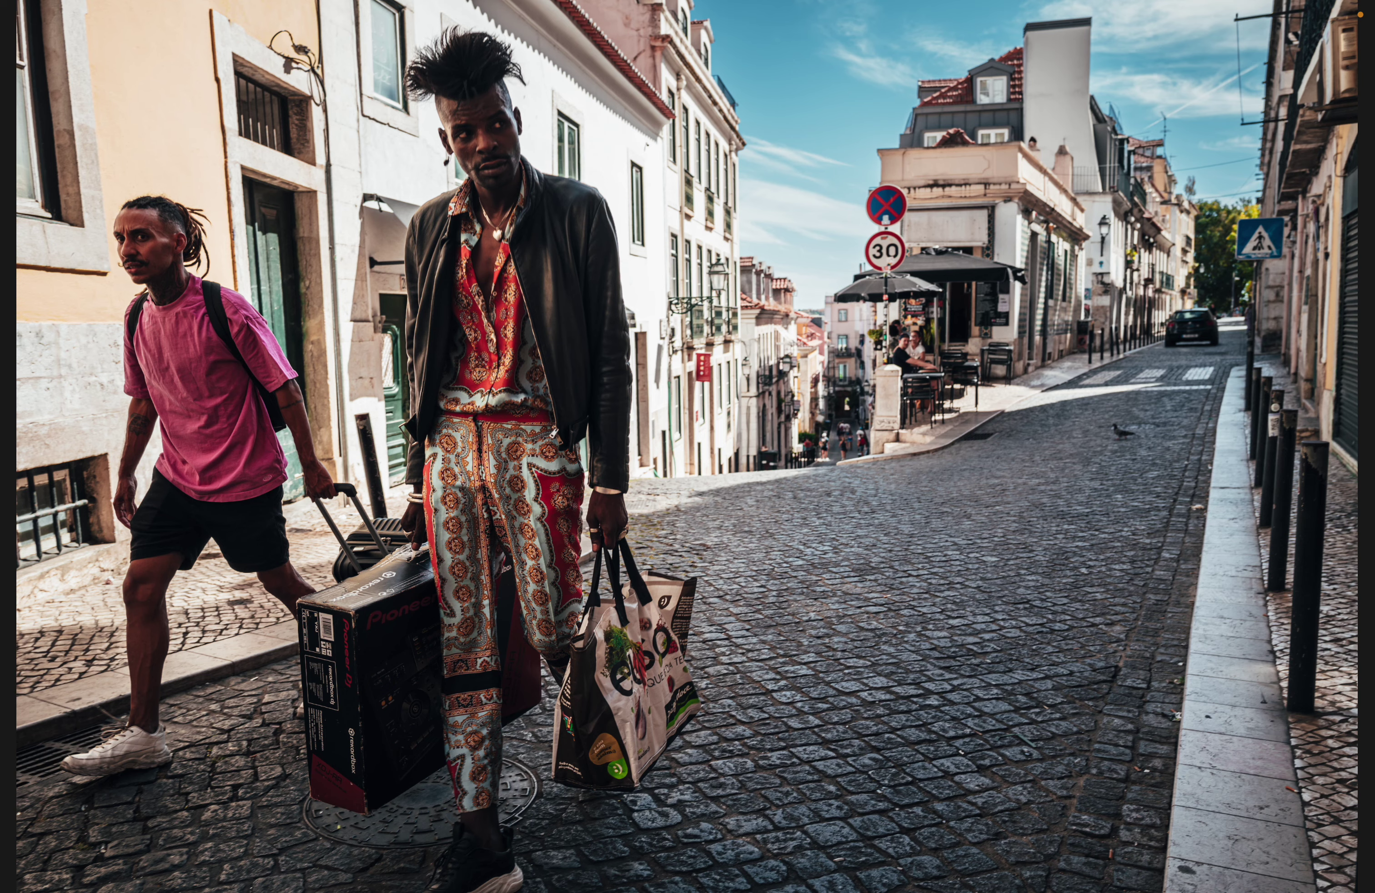
pyautogui.press('f')
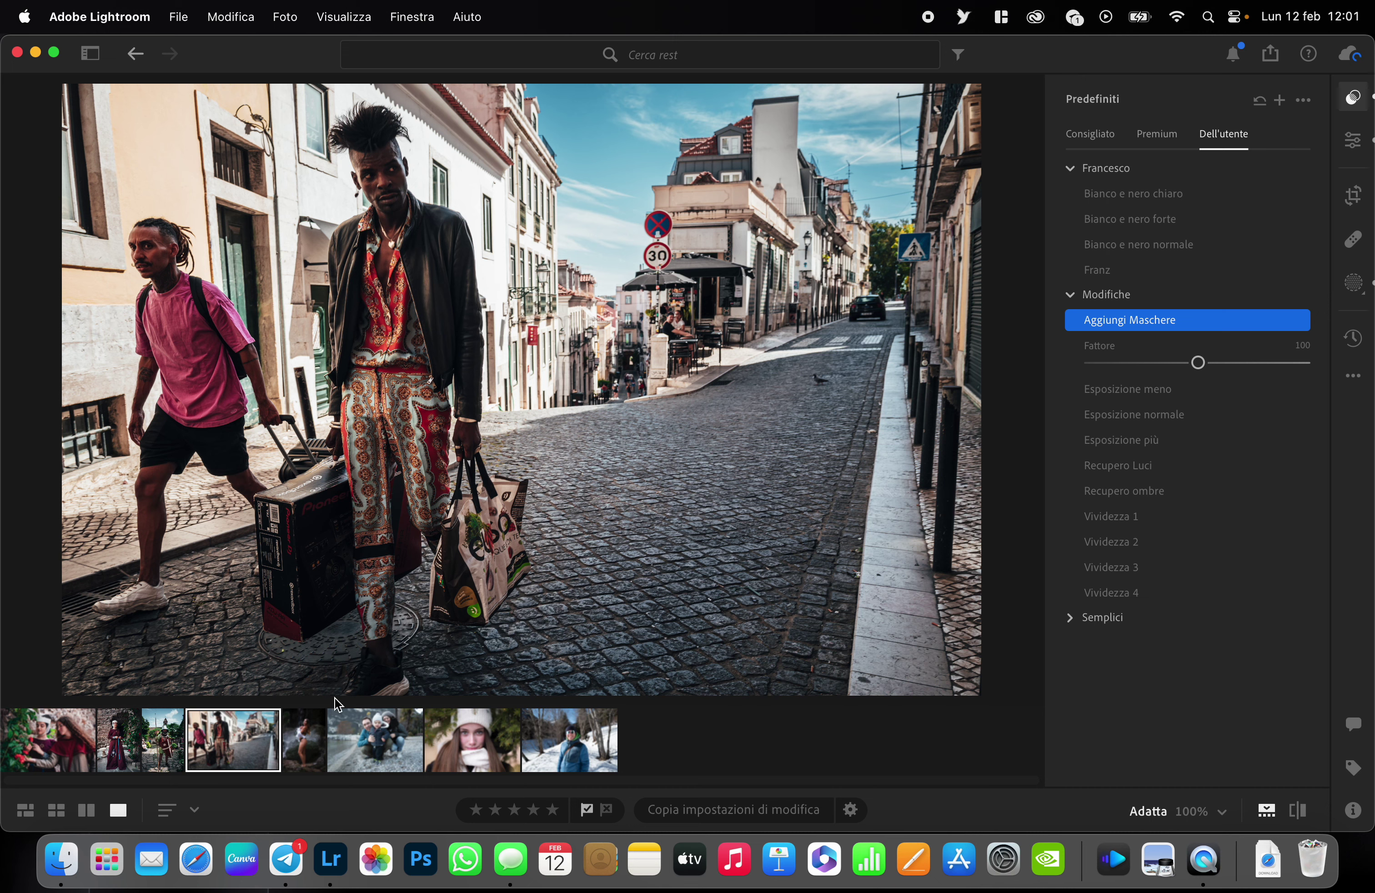
pyautogui.click(300, 749)
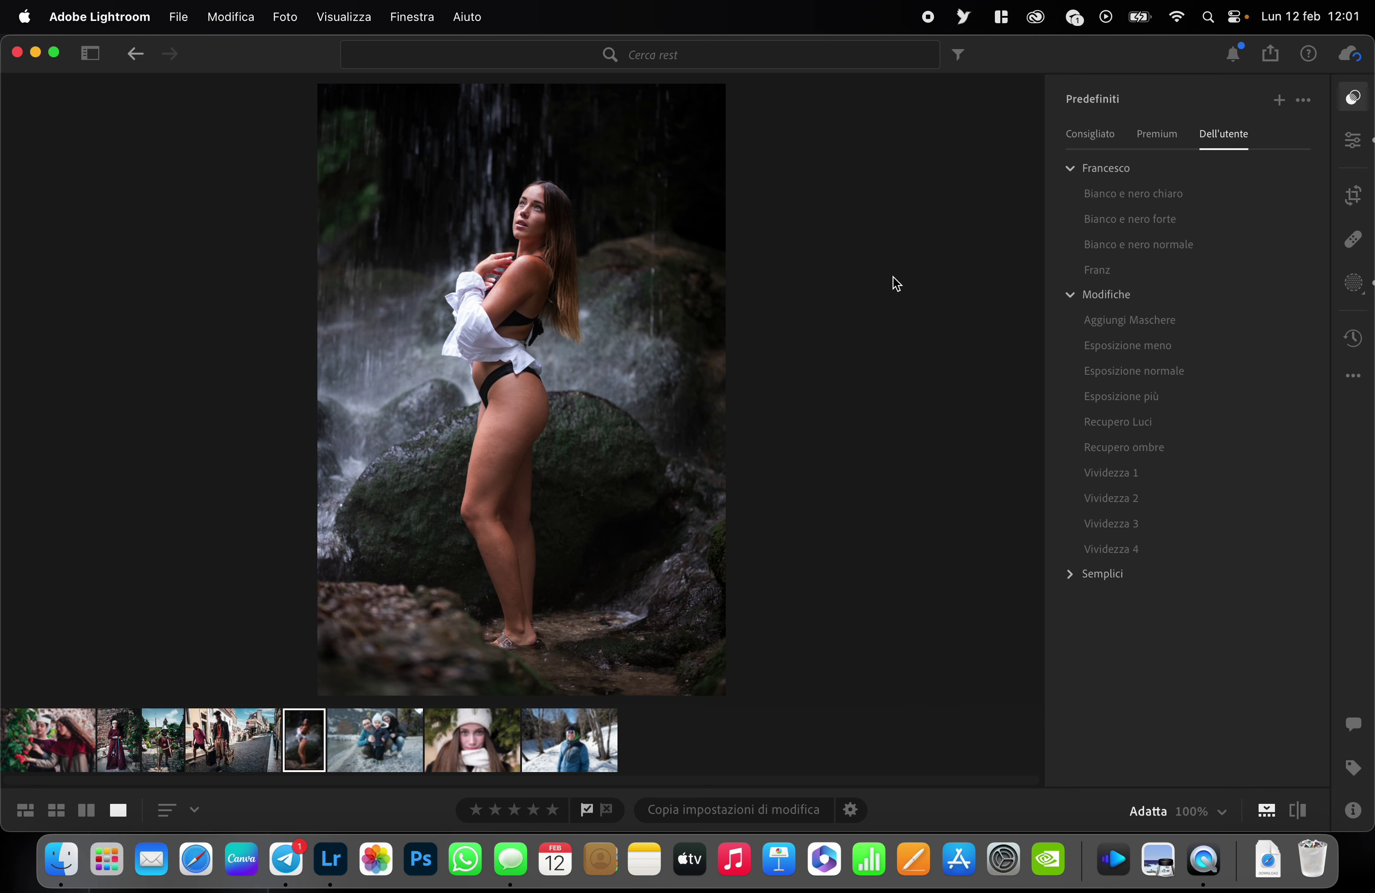
# Apply the Franz and Aggiungi Maschere presets to the waterfall portrait and view it full screen
pyautogui.click(1140, 271)
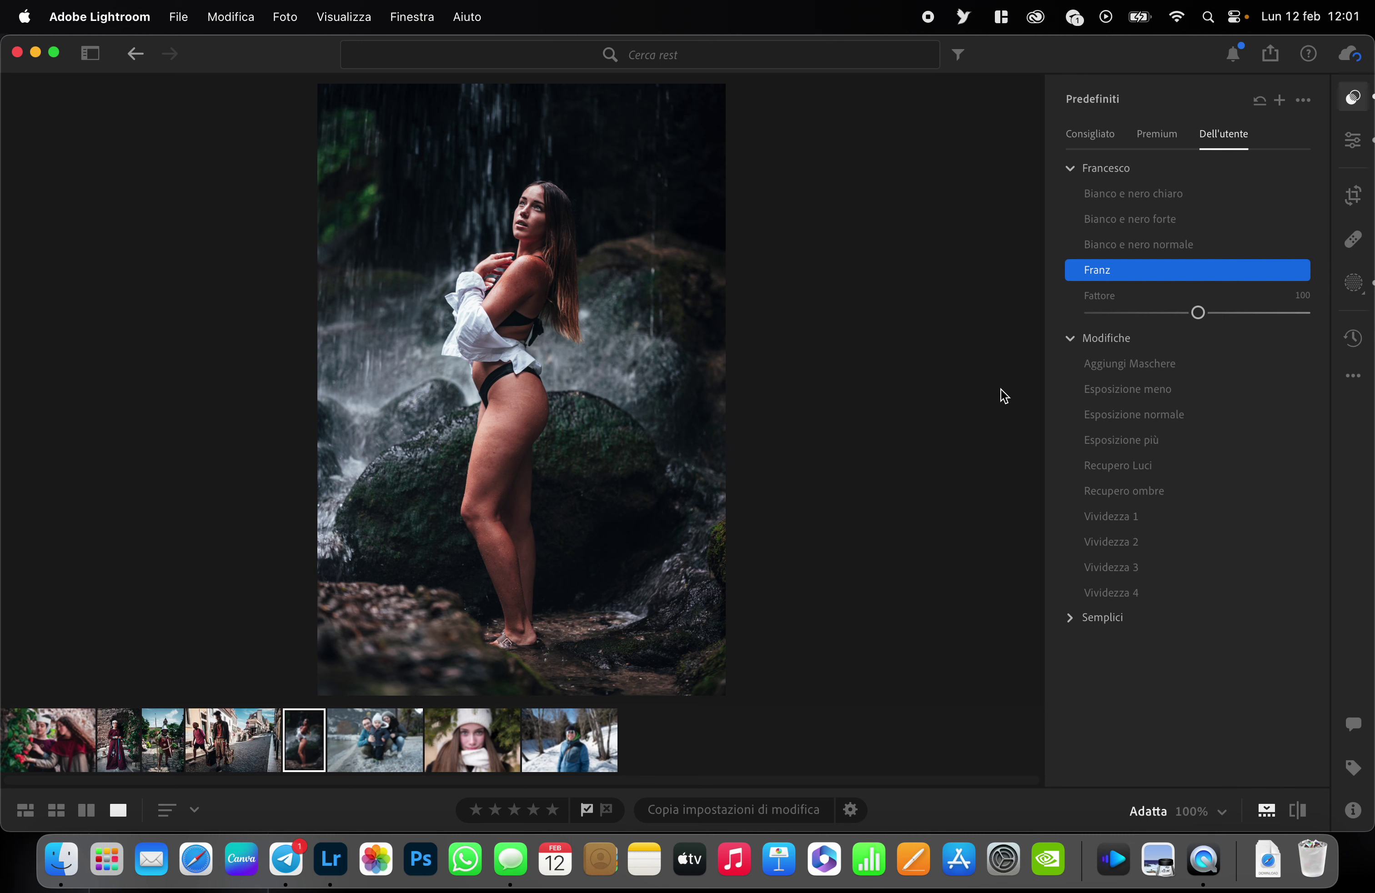
pyautogui.click(1136, 364)
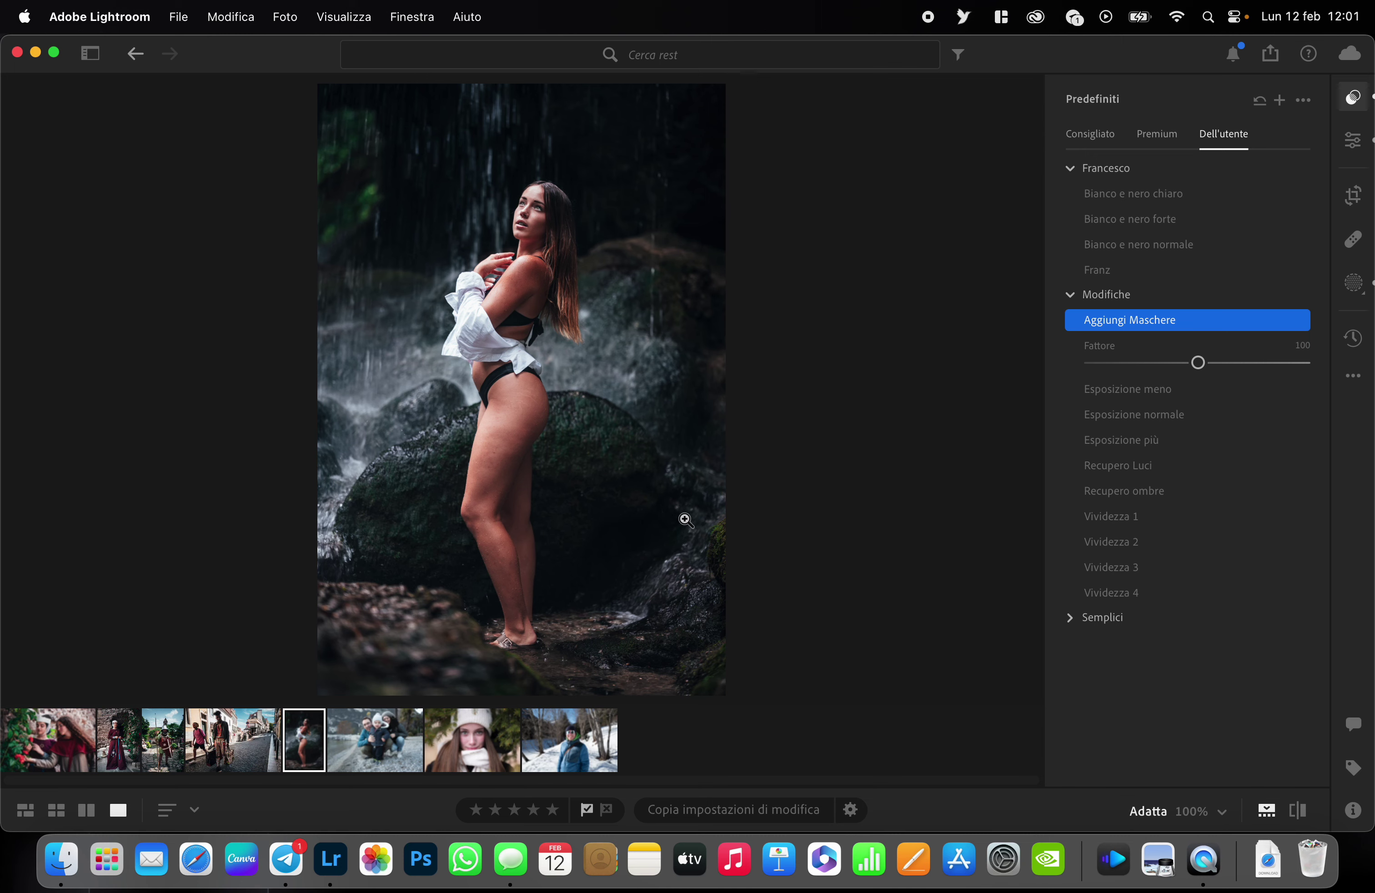
pyautogui.press('f')
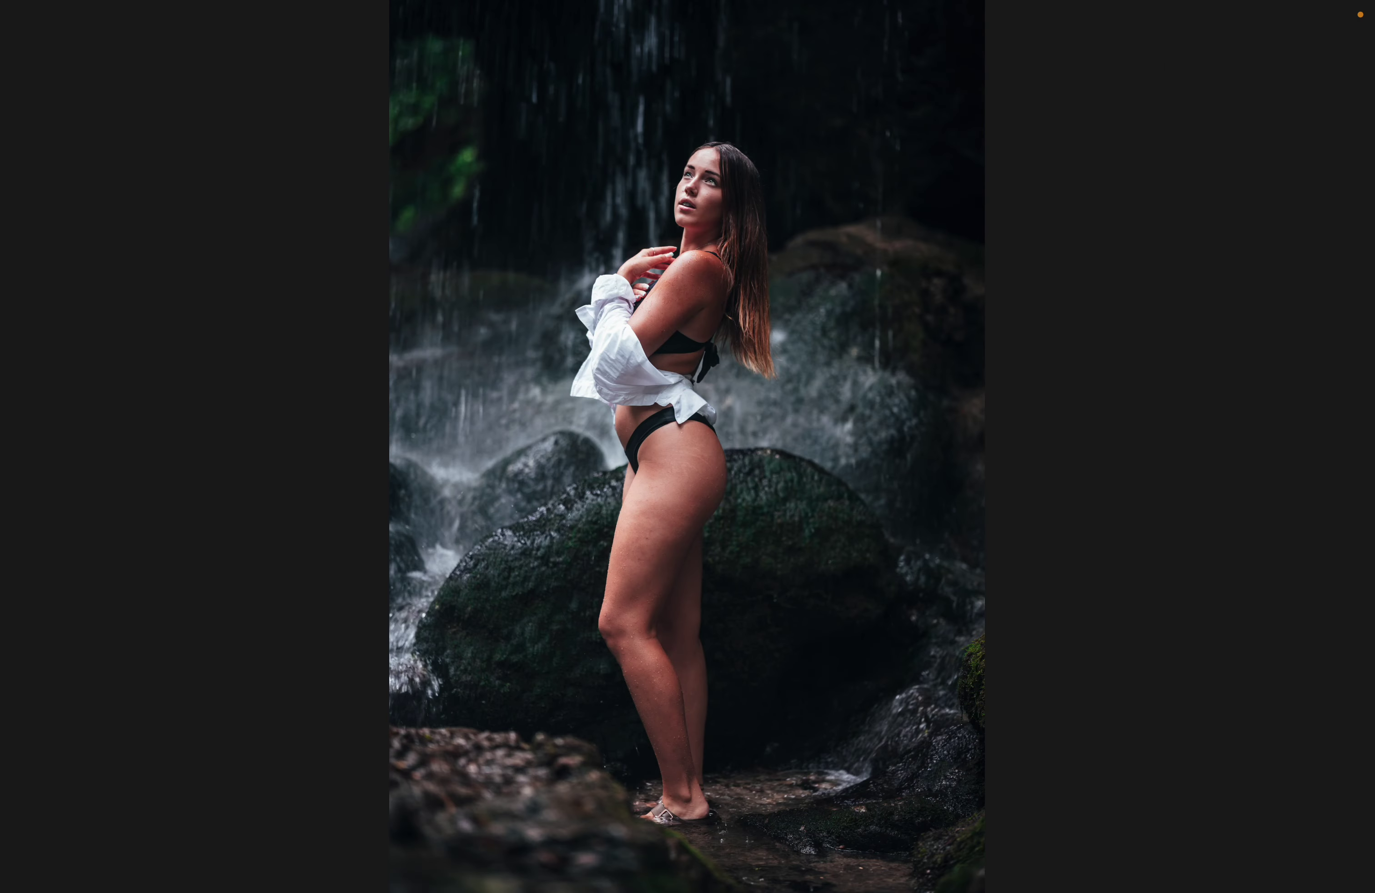
# Compare the edited portrait with the original, leave full screen, and open the family beach photo
pyautogui.press('\\')
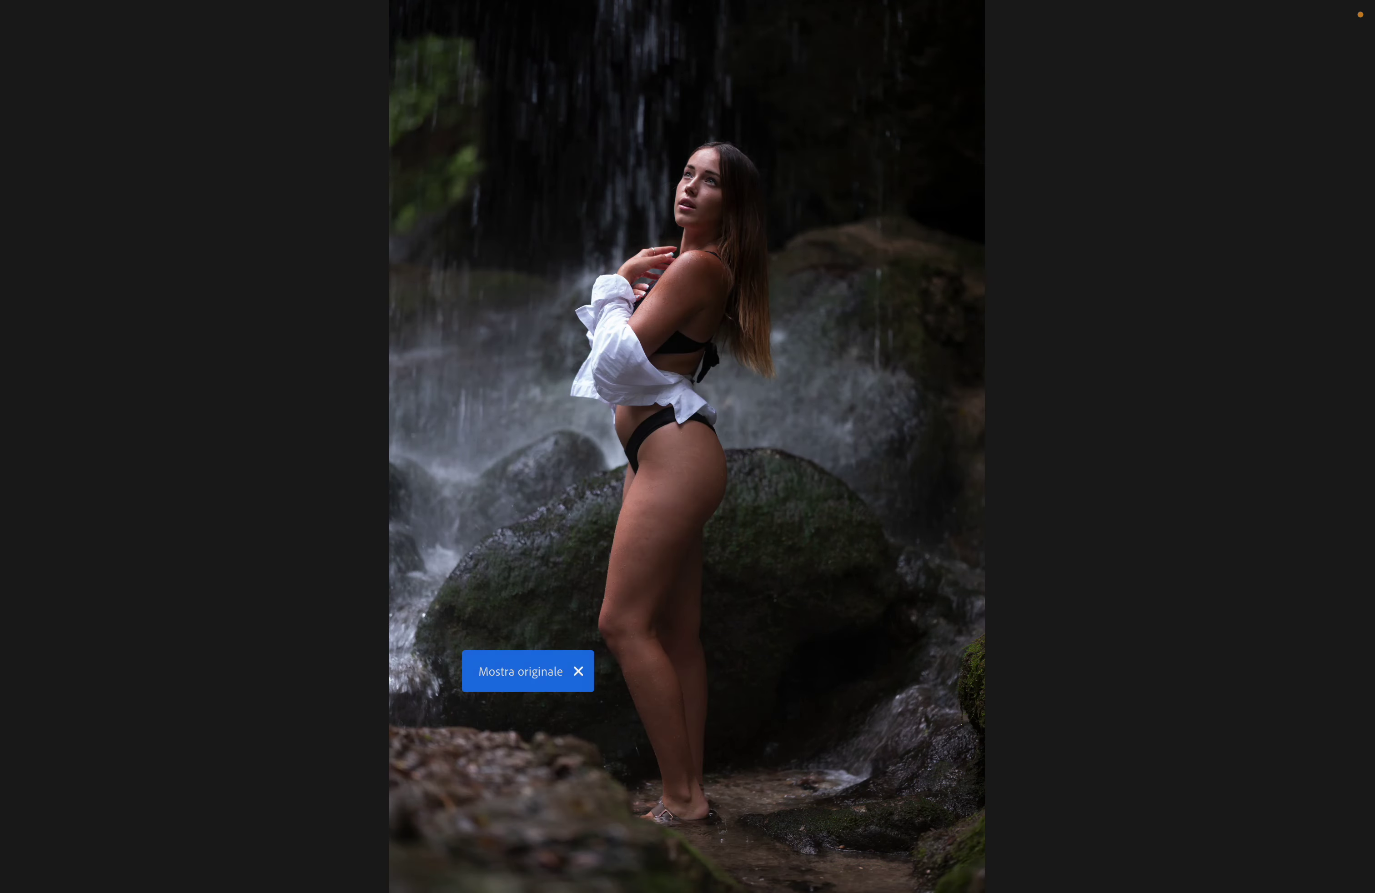
pyautogui.press('\\')
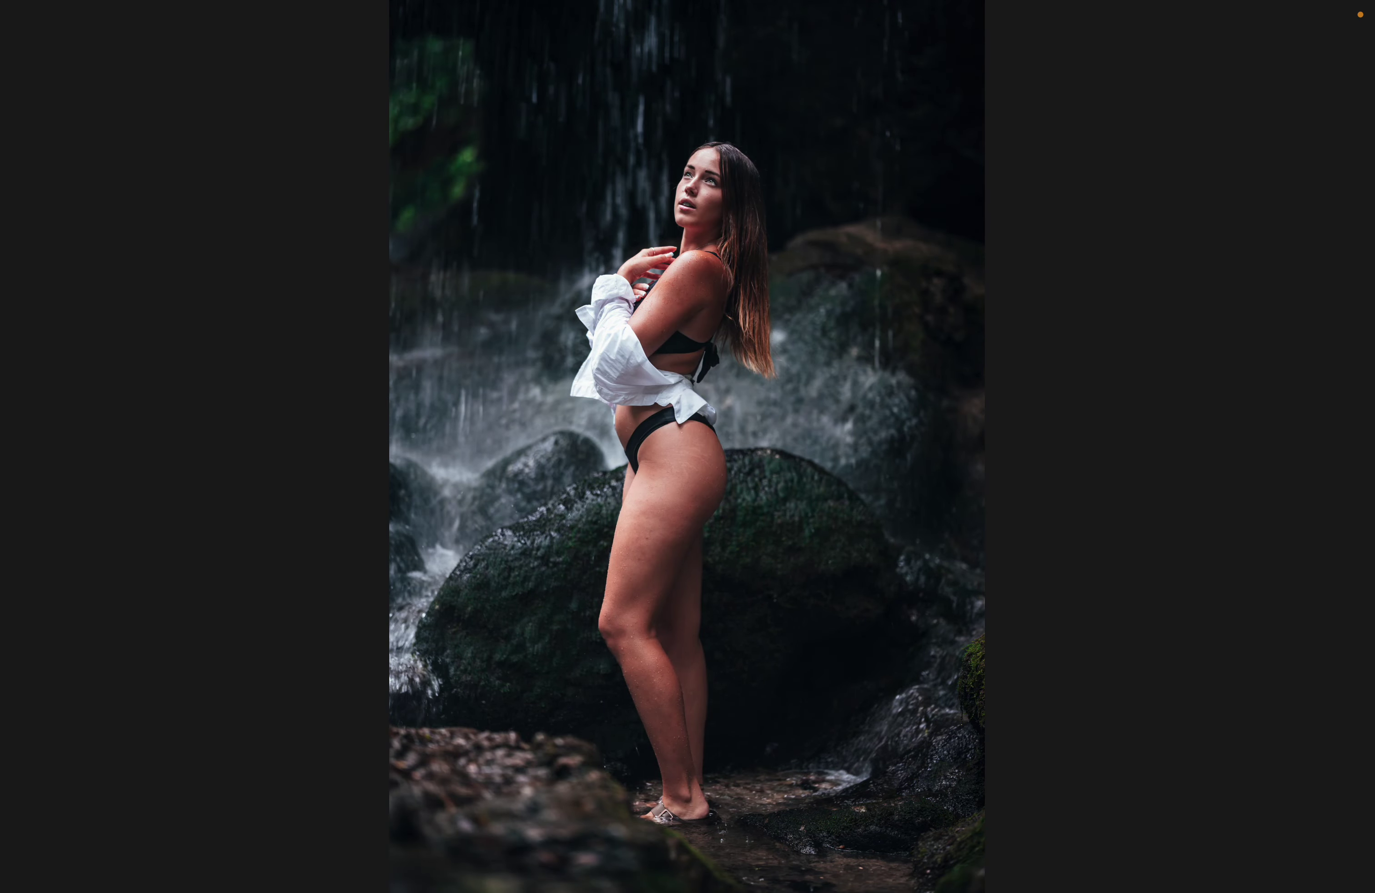
pyautogui.press('\\')
pyautogui.press('\\')
pyautogui.press('\\')
pyautogui.press('\\')
pyautogui.press('f')
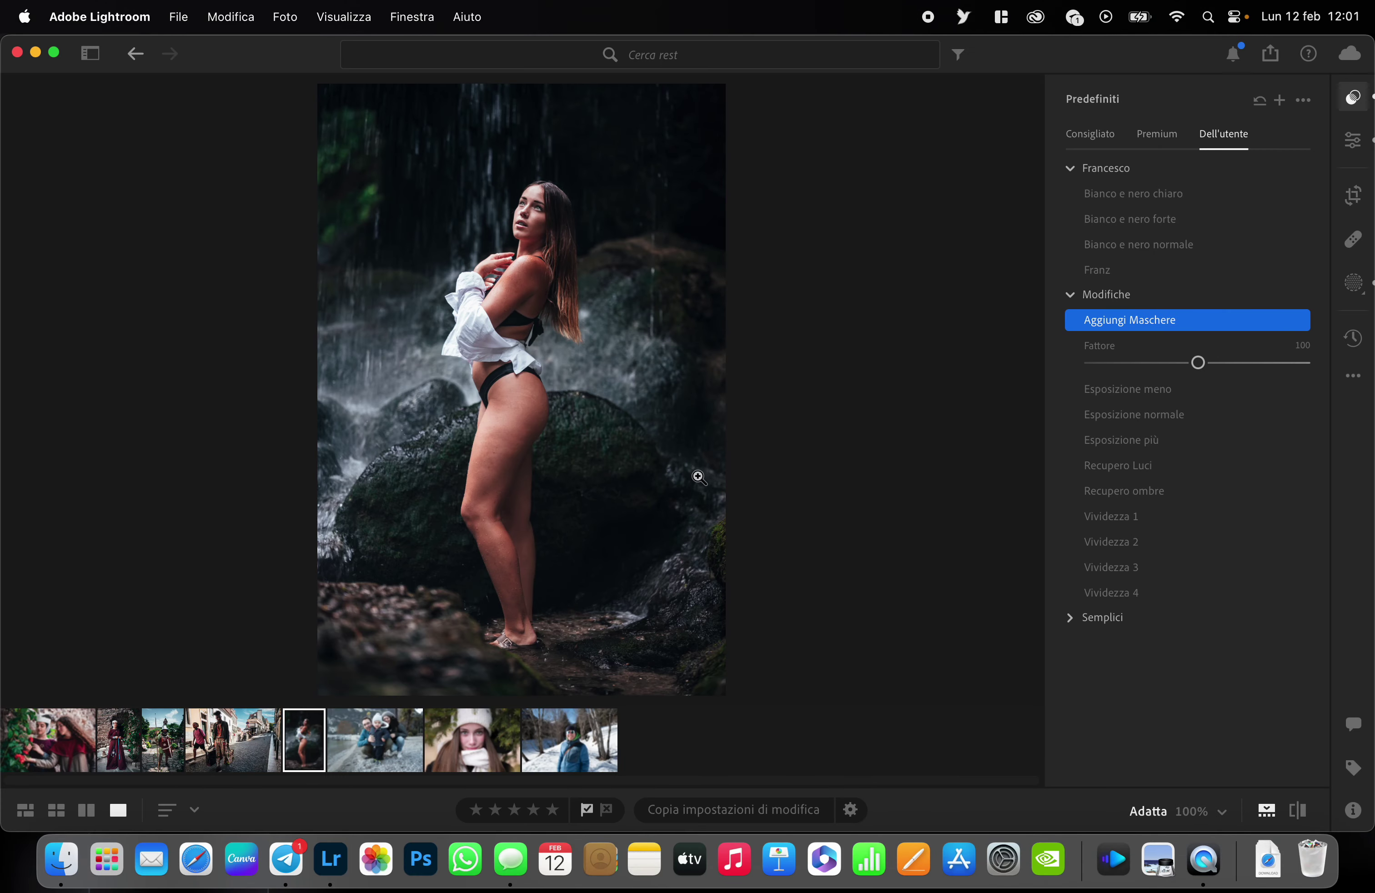
pyautogui.click(385, 731)
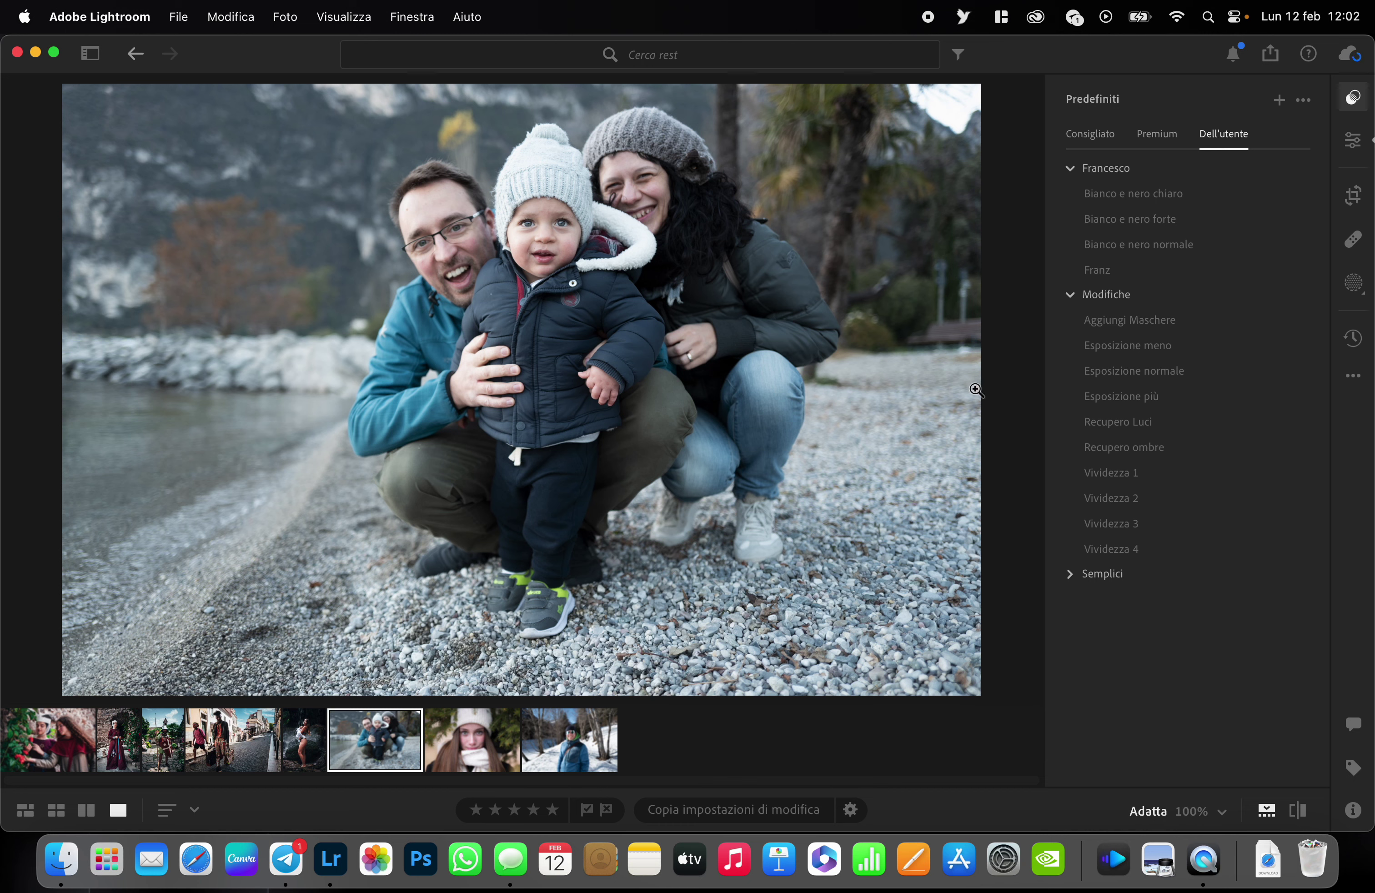
# Apply Franz, Aggiungi Maschere, Vividezza 4 and Esposizione meno at 77 to the family photo
pyautogui.click(1093, 351)
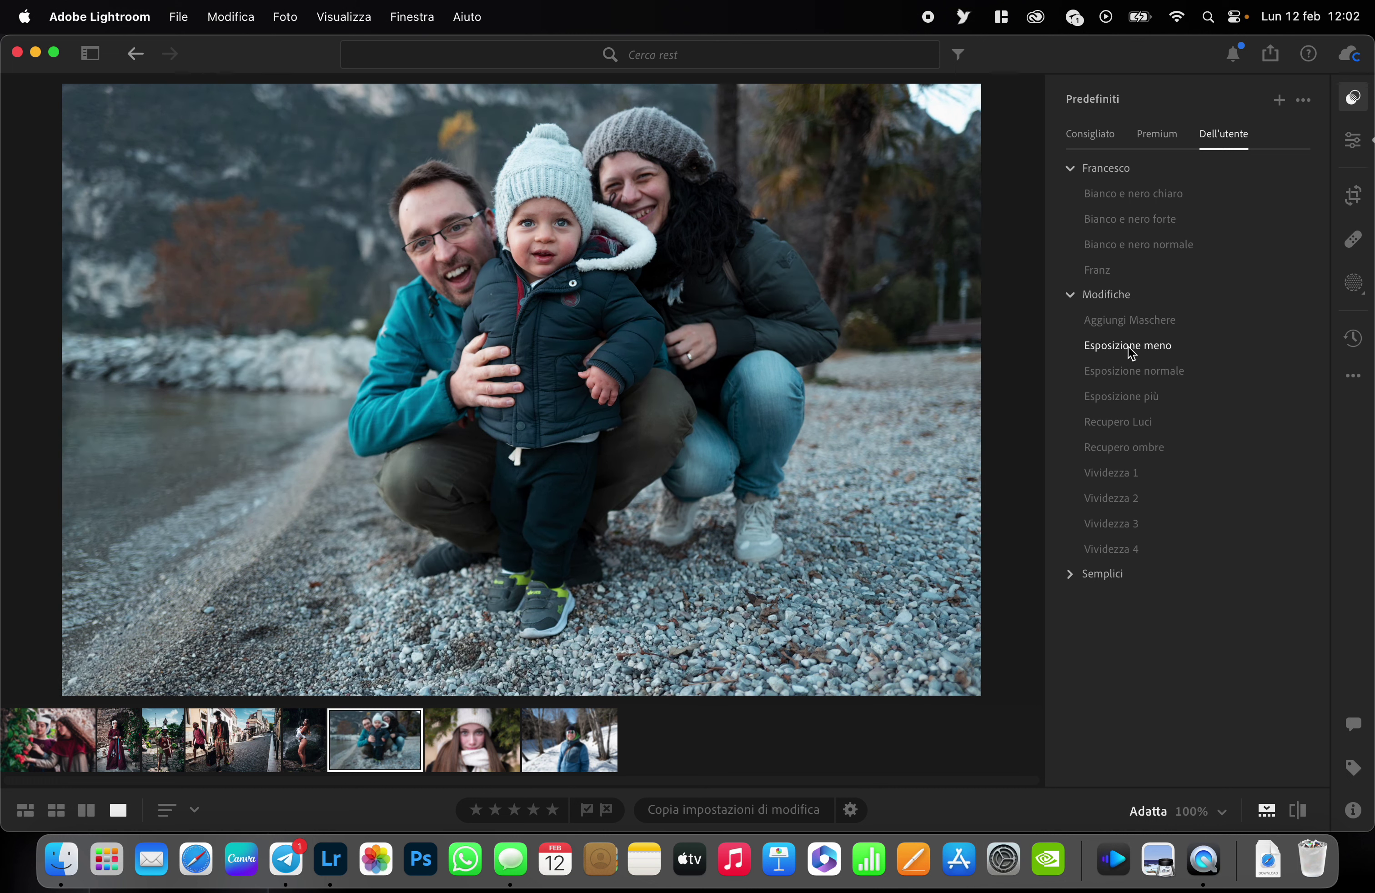
pyautogui.click(1132, 350)
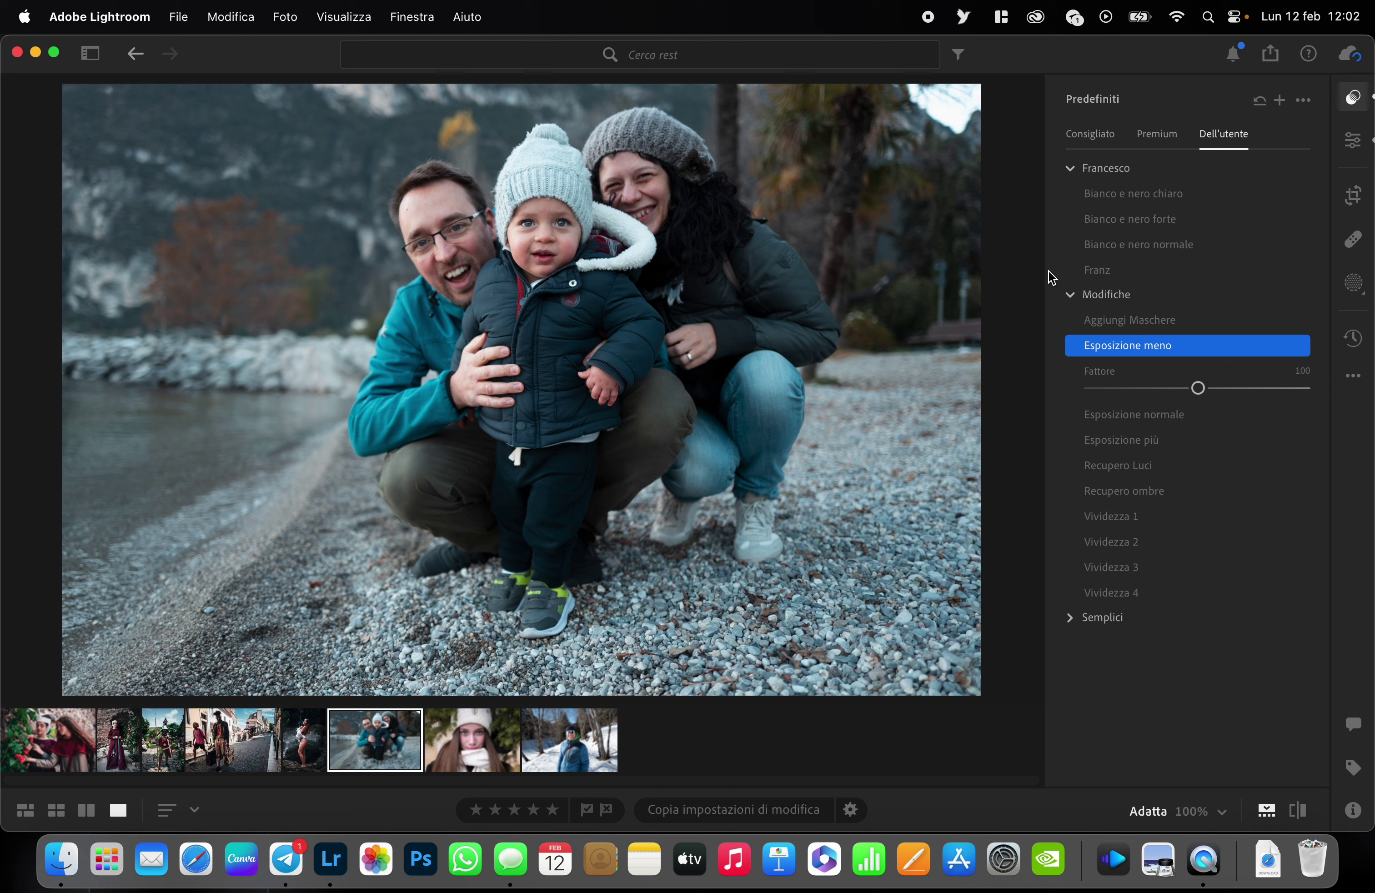
pyautogui.click(1123, 271)
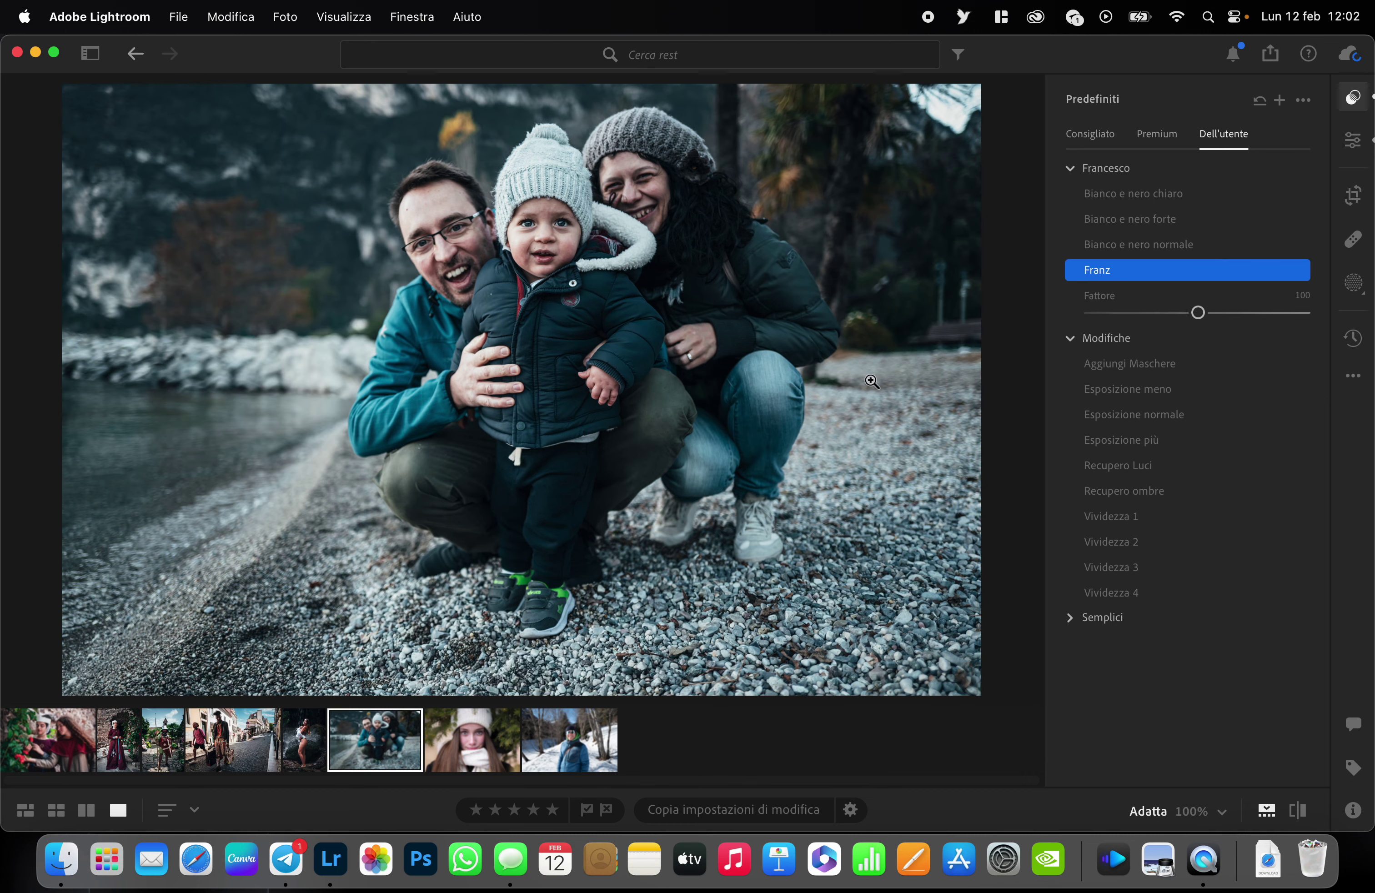
pyautogui.click(1124, 364)
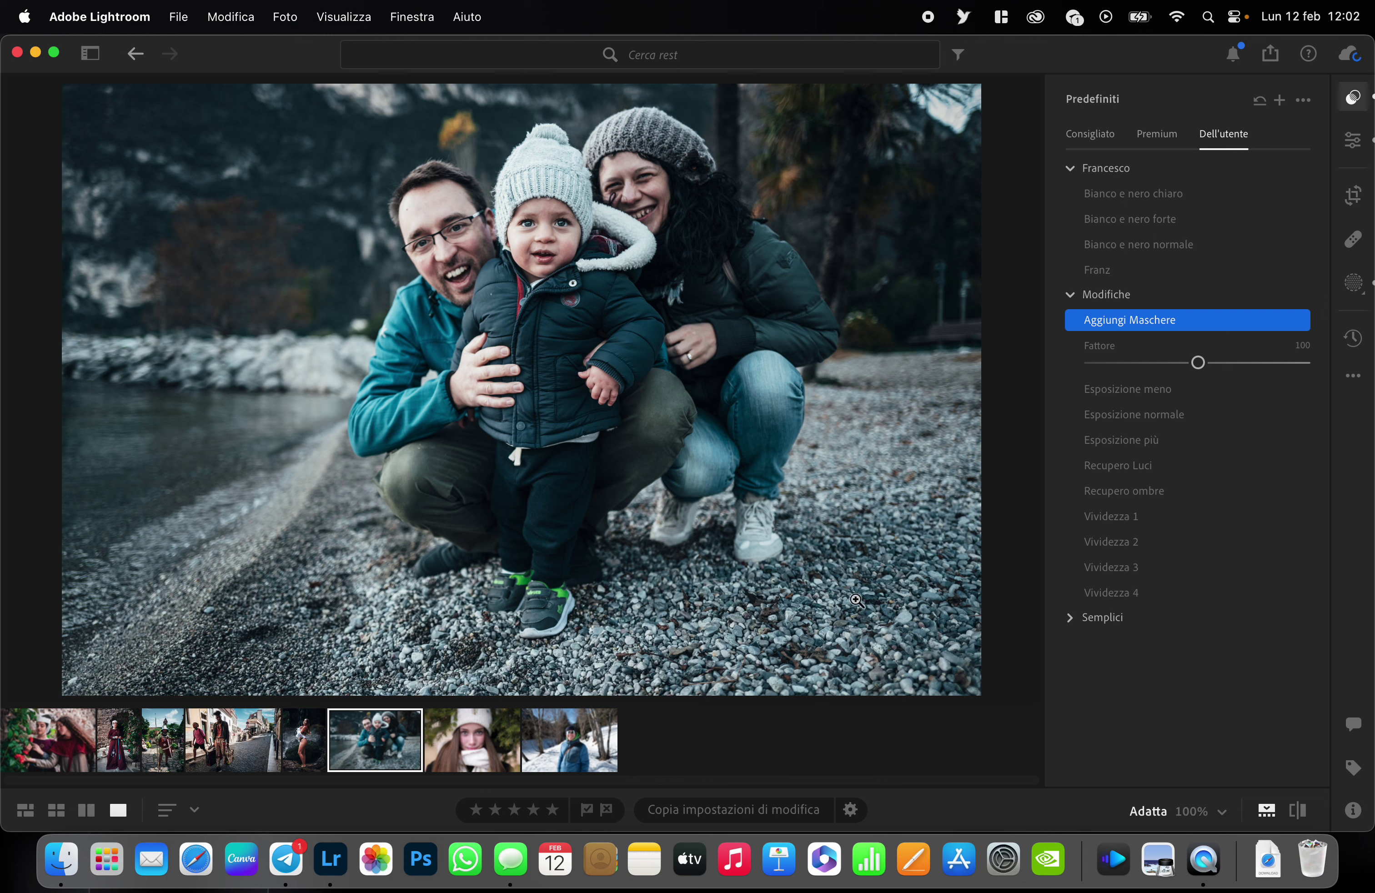
pyautogui.click(1137, 598)
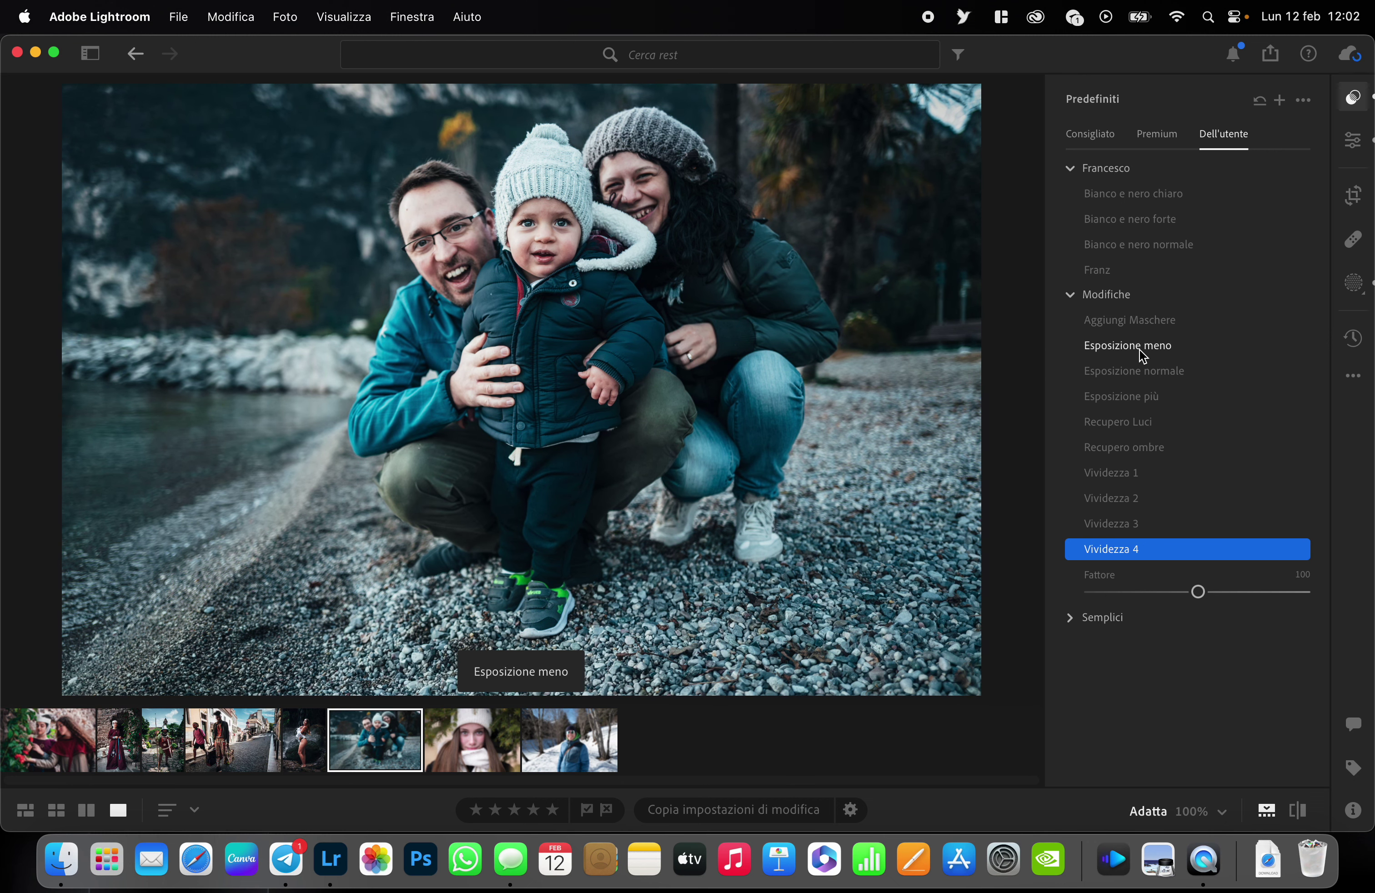
pyautogui.click(1143, 348)
pyautogui.moveTo(1198, 388)
pyautogui.mouseDown()
pyautogui.moveTo(1221, 388)
pyautogui.moveTo(1175, 388)
pyautogui.mouseUp()
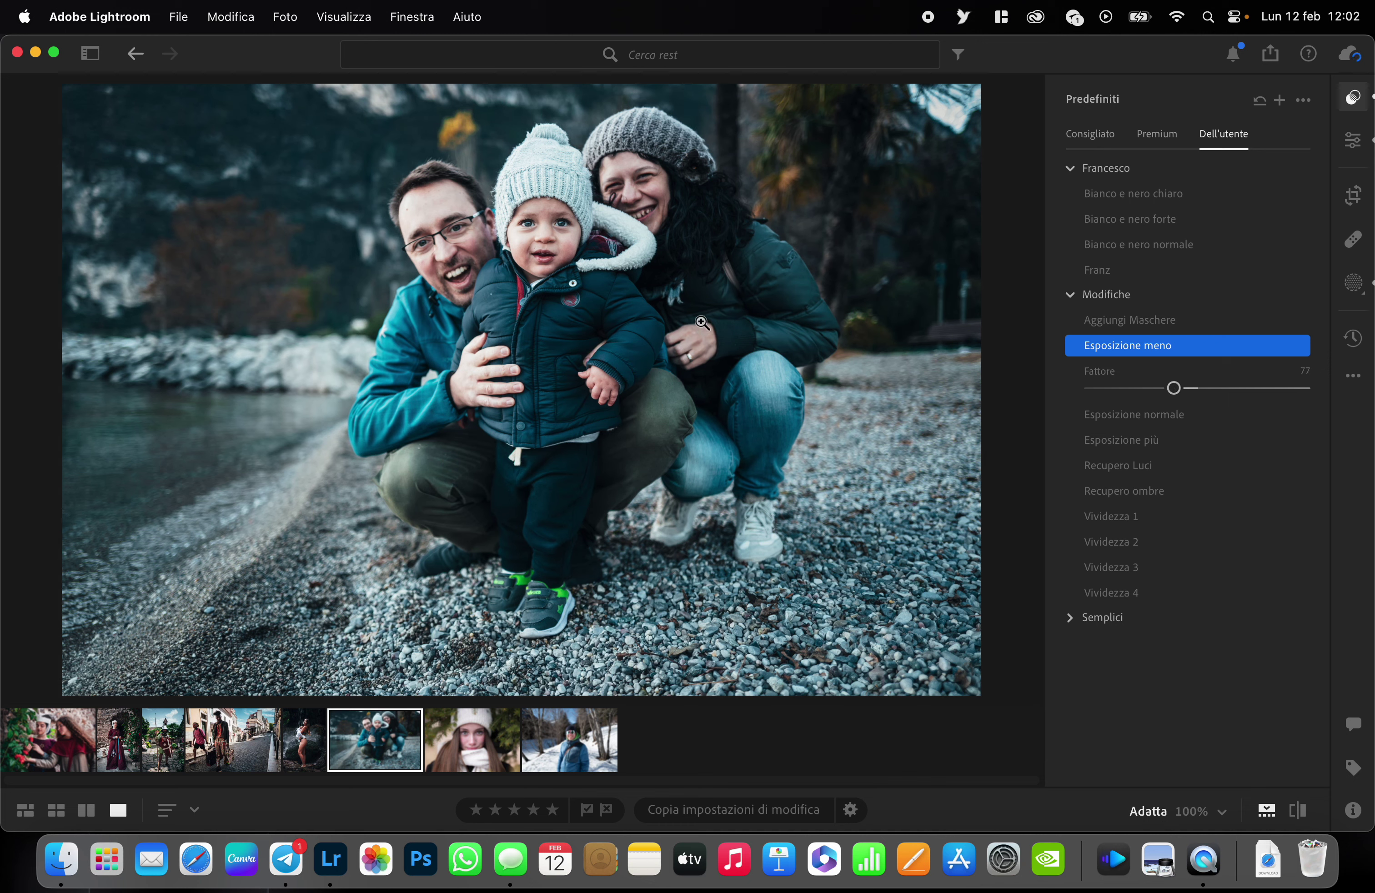
# Compare the graded family photo with its original full screen, then move to the white-hat portrait
pyautogui.press('f')
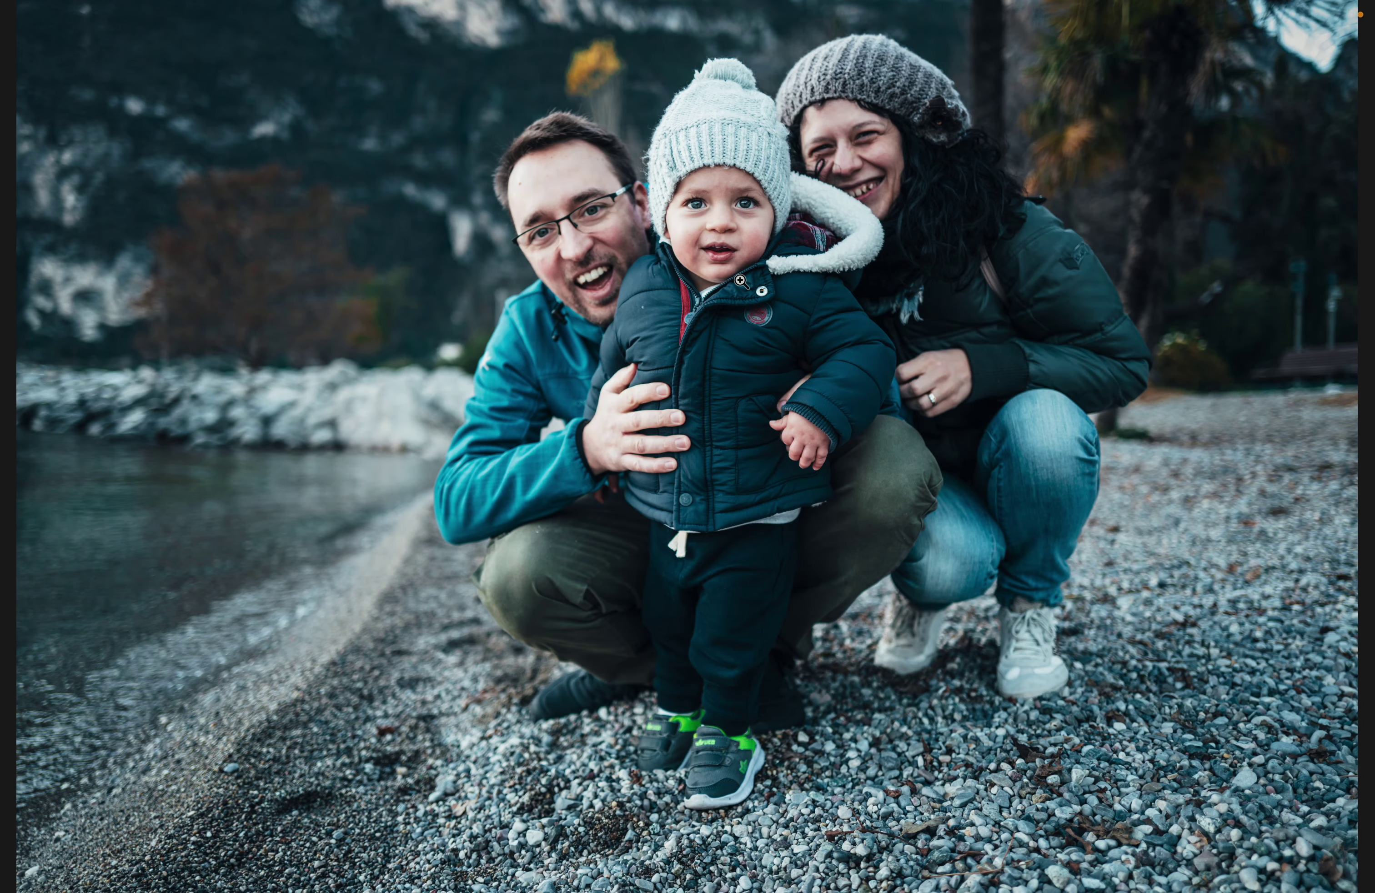
pyautogui.press('\\')
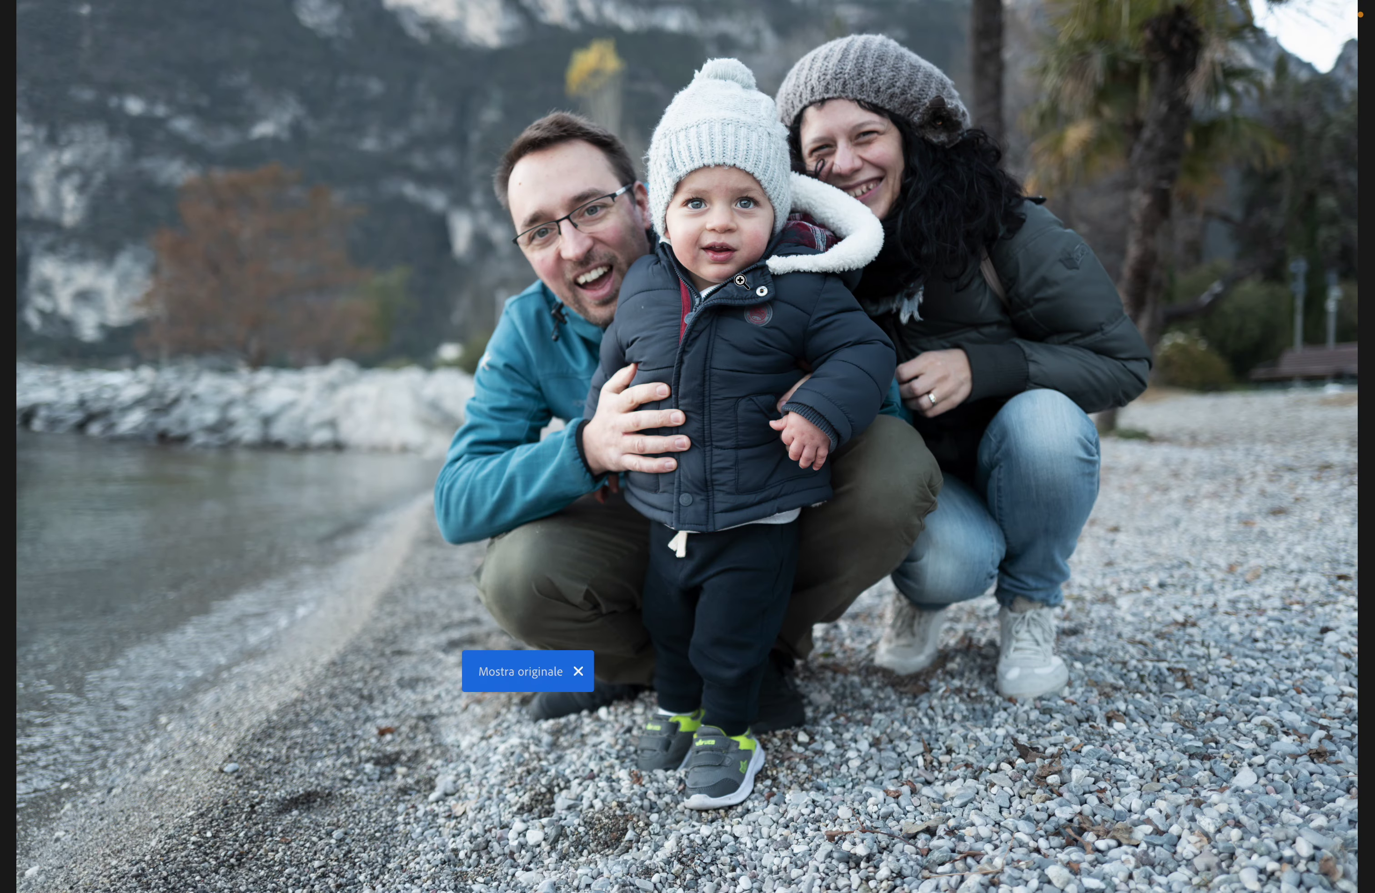
pyautogui.press('\\')
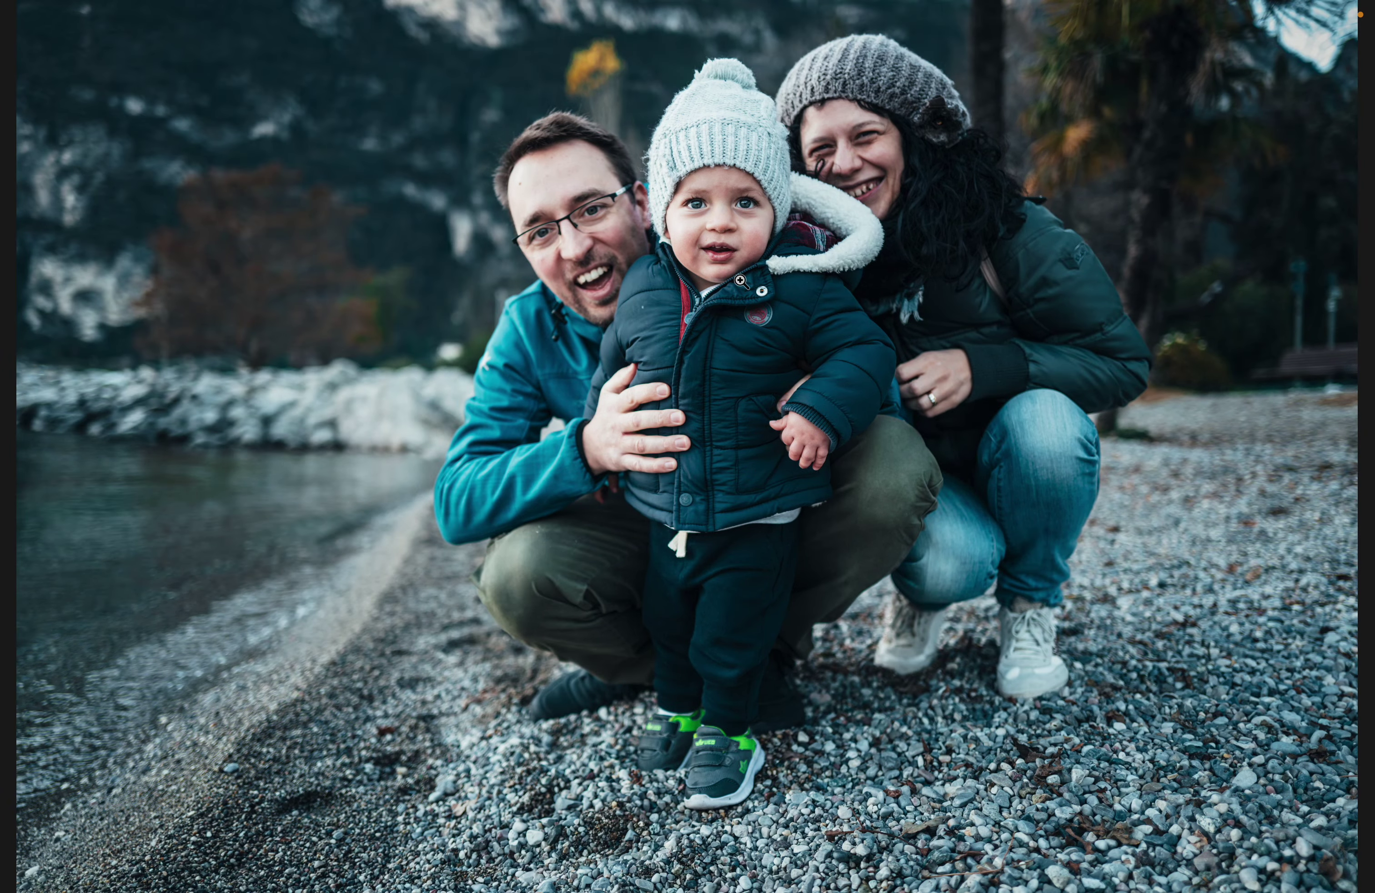
pyautogui.press('f')
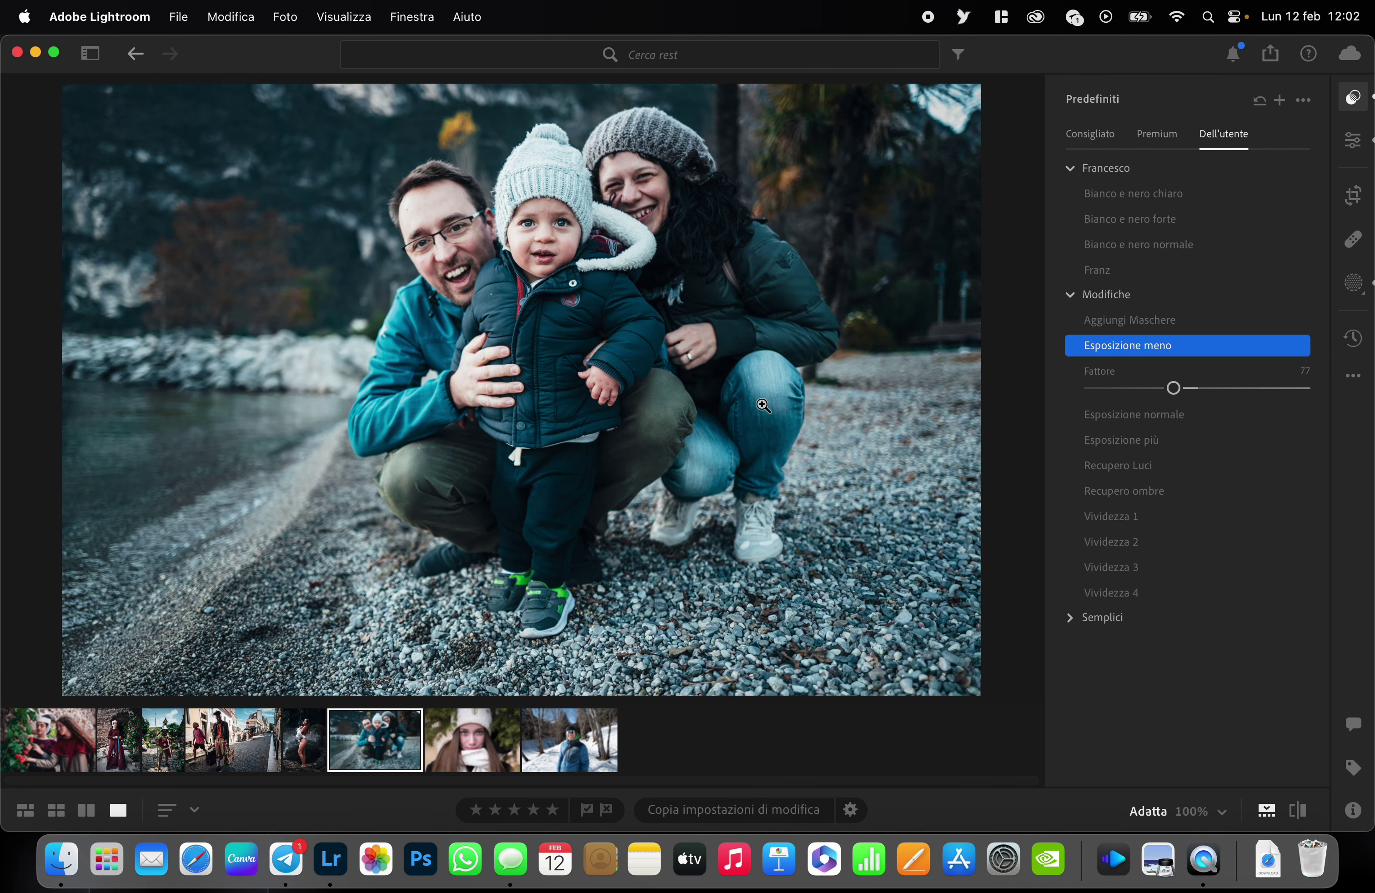
pyautogui.press('Right')
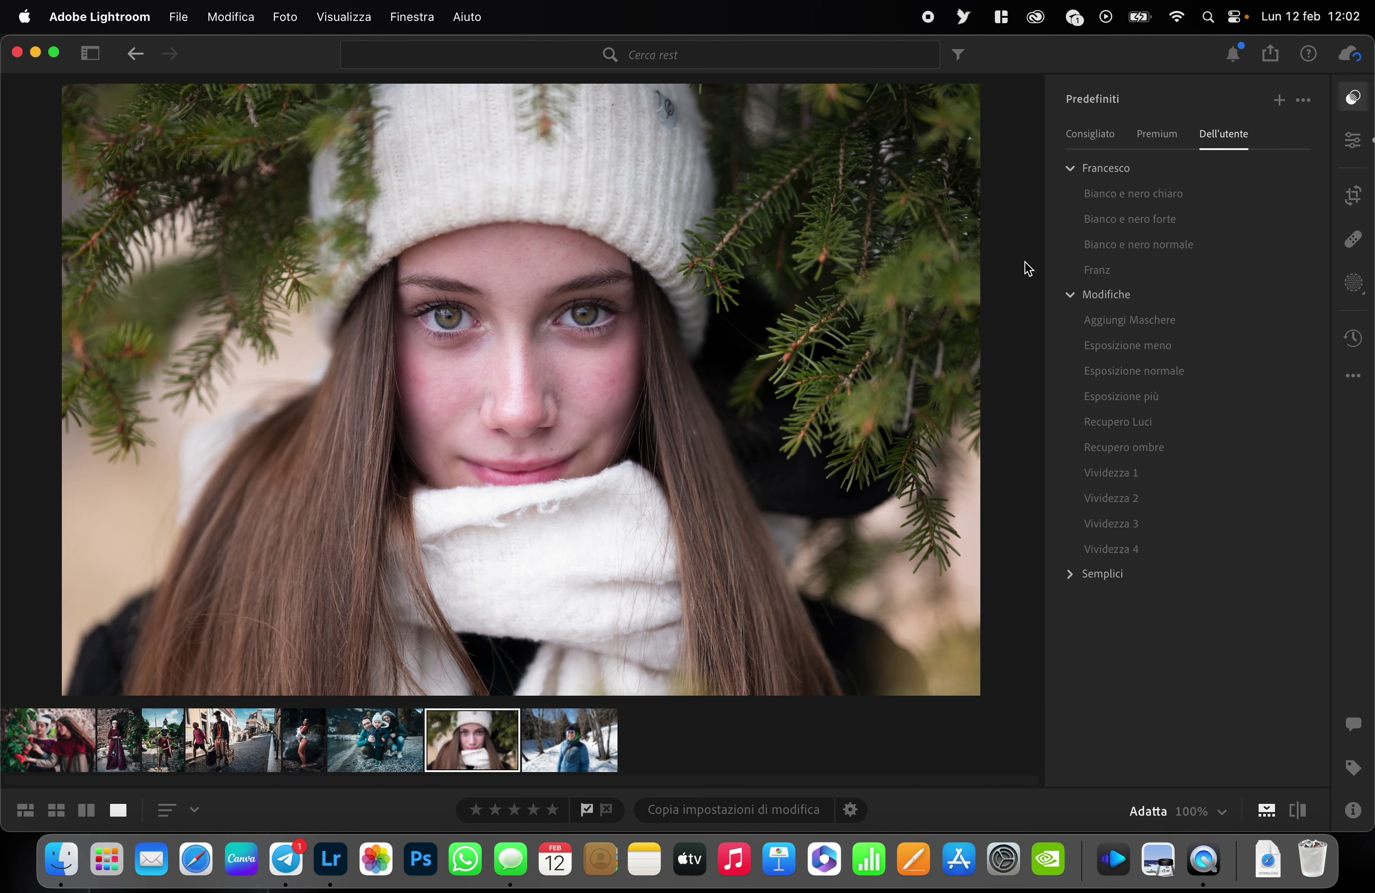
# Apply Franz and Aggiungi Maschere to the fir-branch white-hat portrait, then open the man-in-snow photo
pyautogui.click(1131, 270)
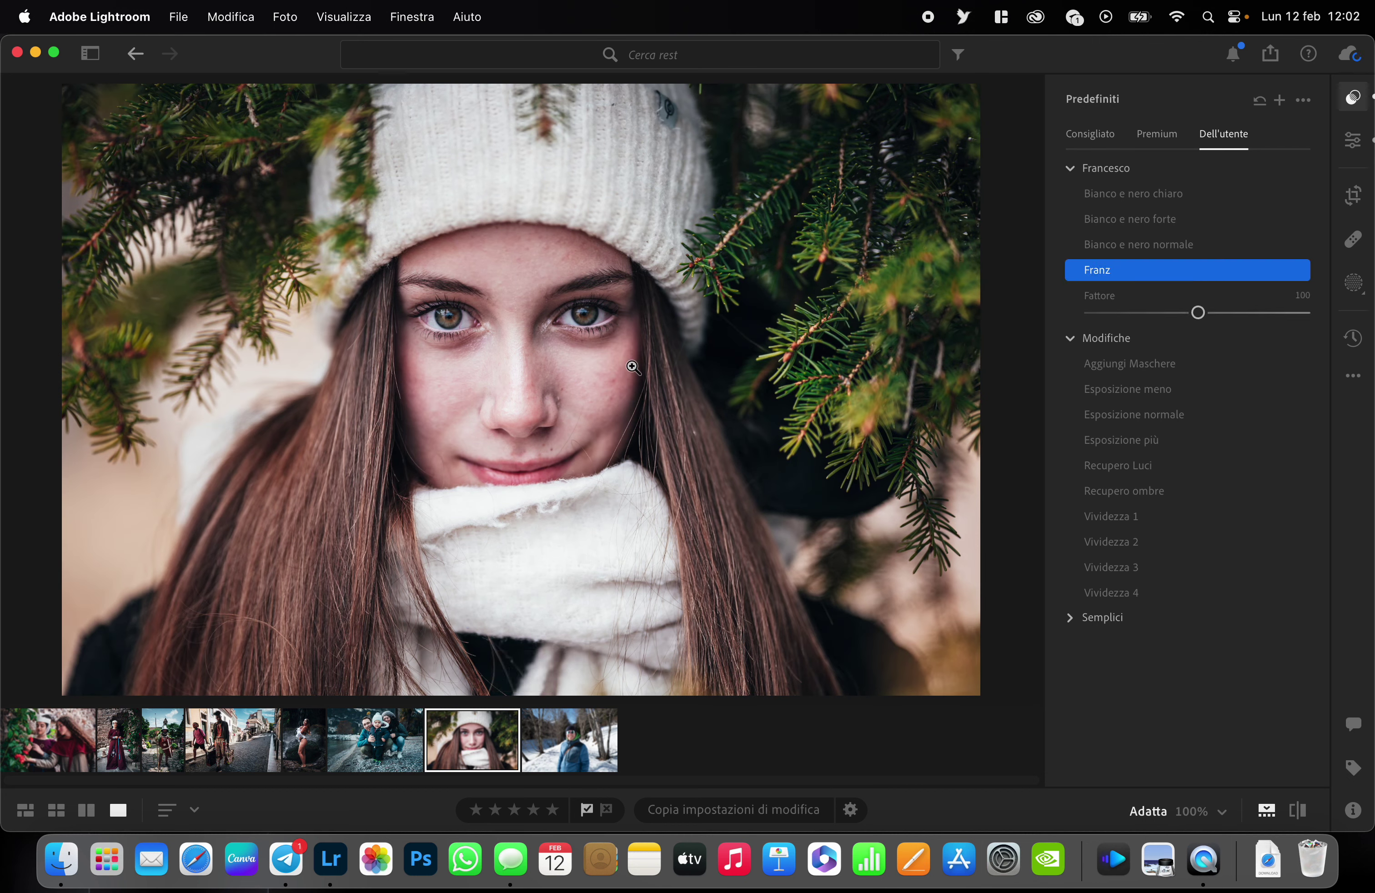
pyautogui.click(1110, 364)
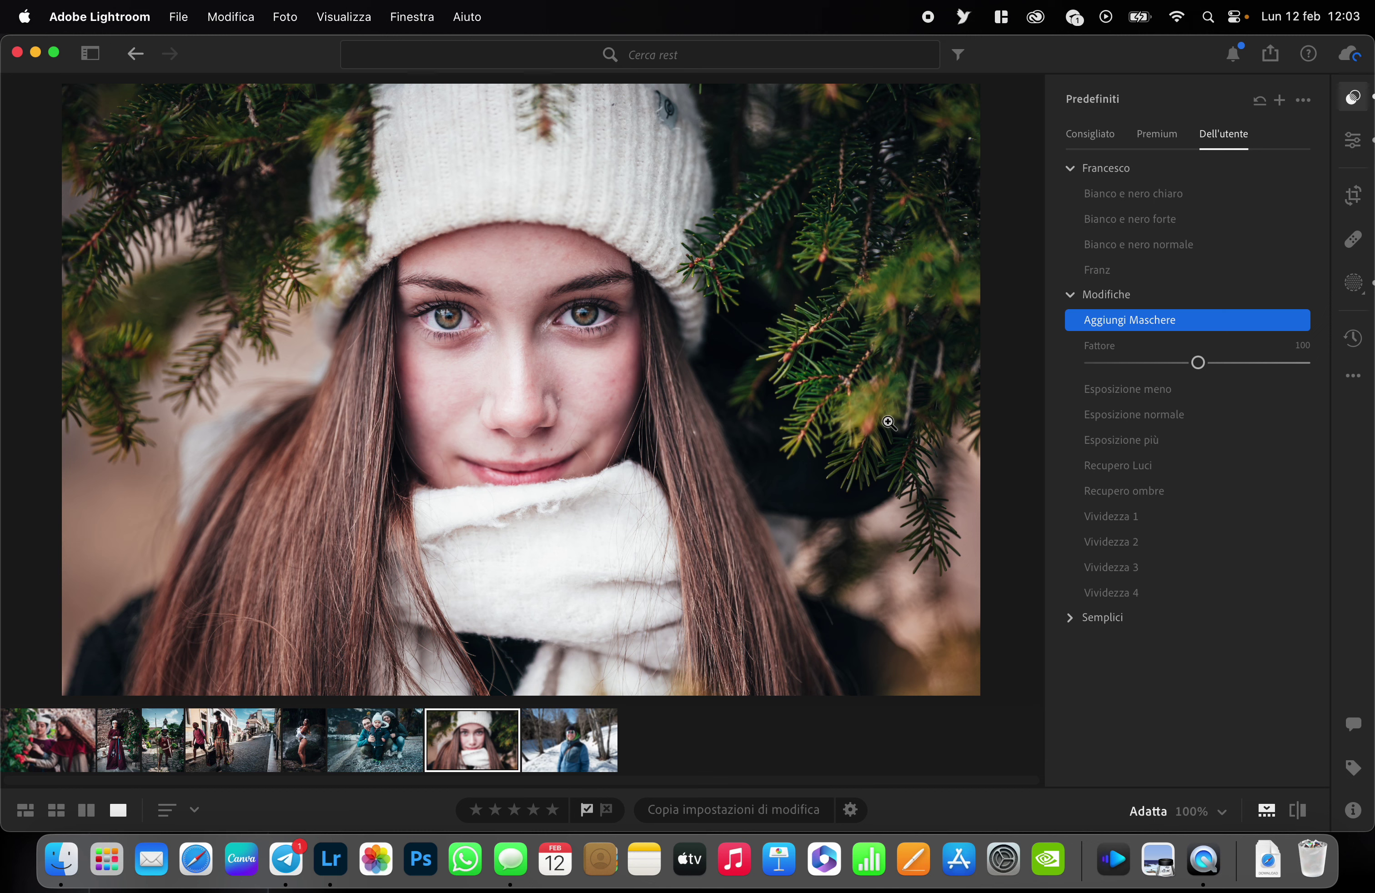
pyautogui.click(587, 736)
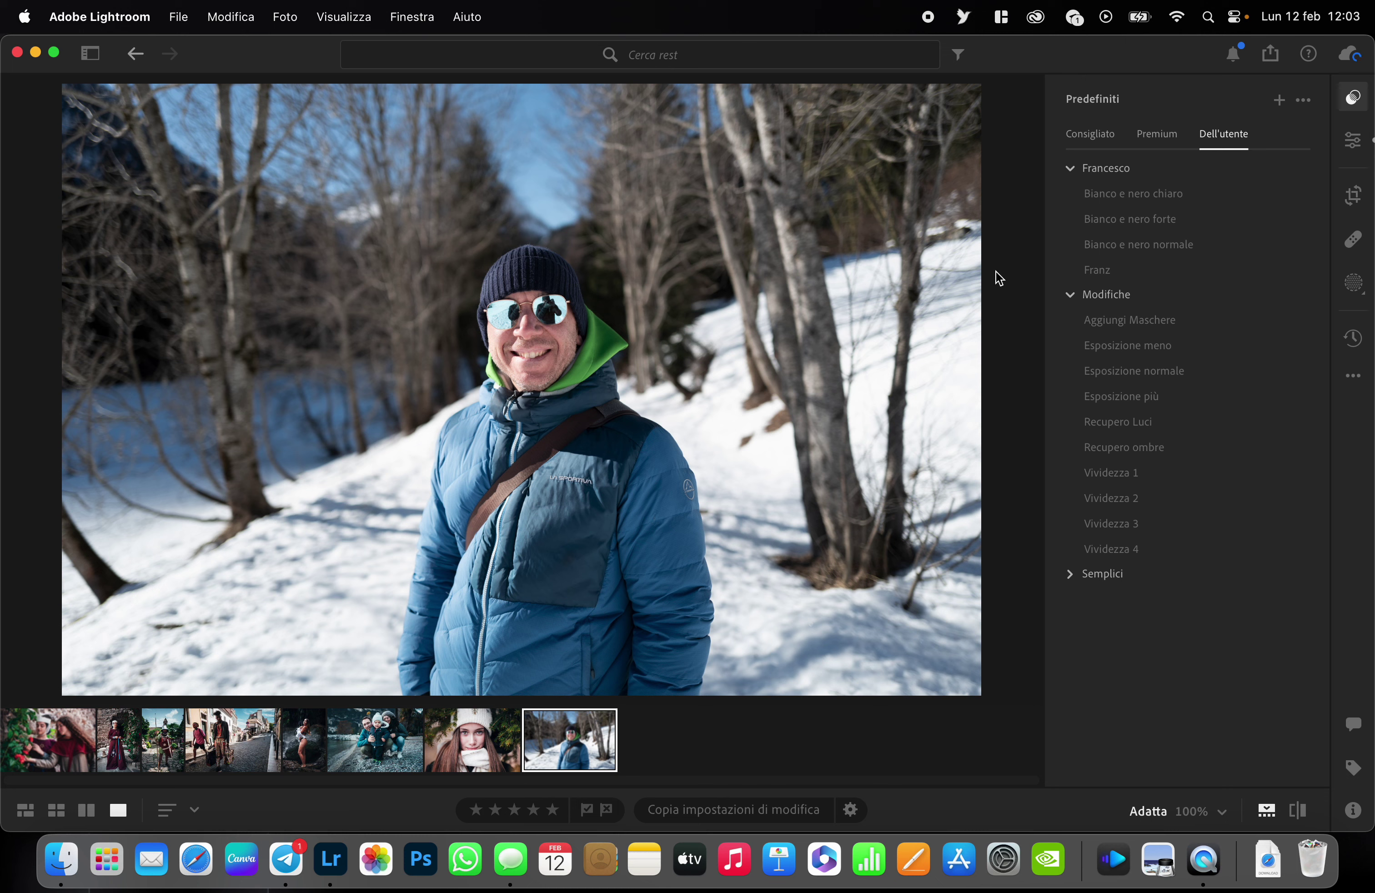
# Apply the Franz, Aggiungi Maschere and Recupero Luci presets to the blue-jacket snow photo
pyautogui.click(1097, 270)
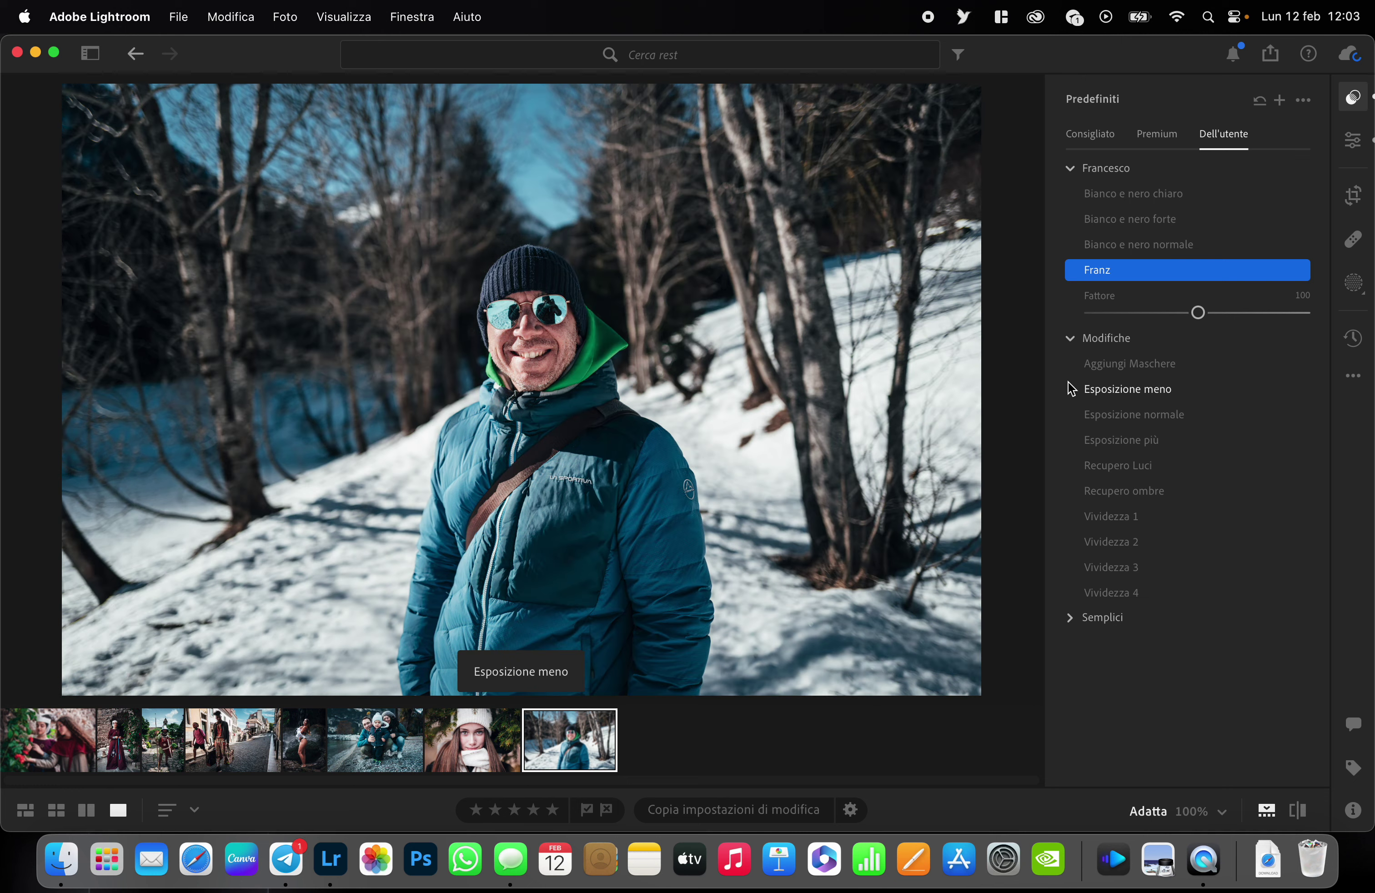
pyautogui.click(1097, 363)
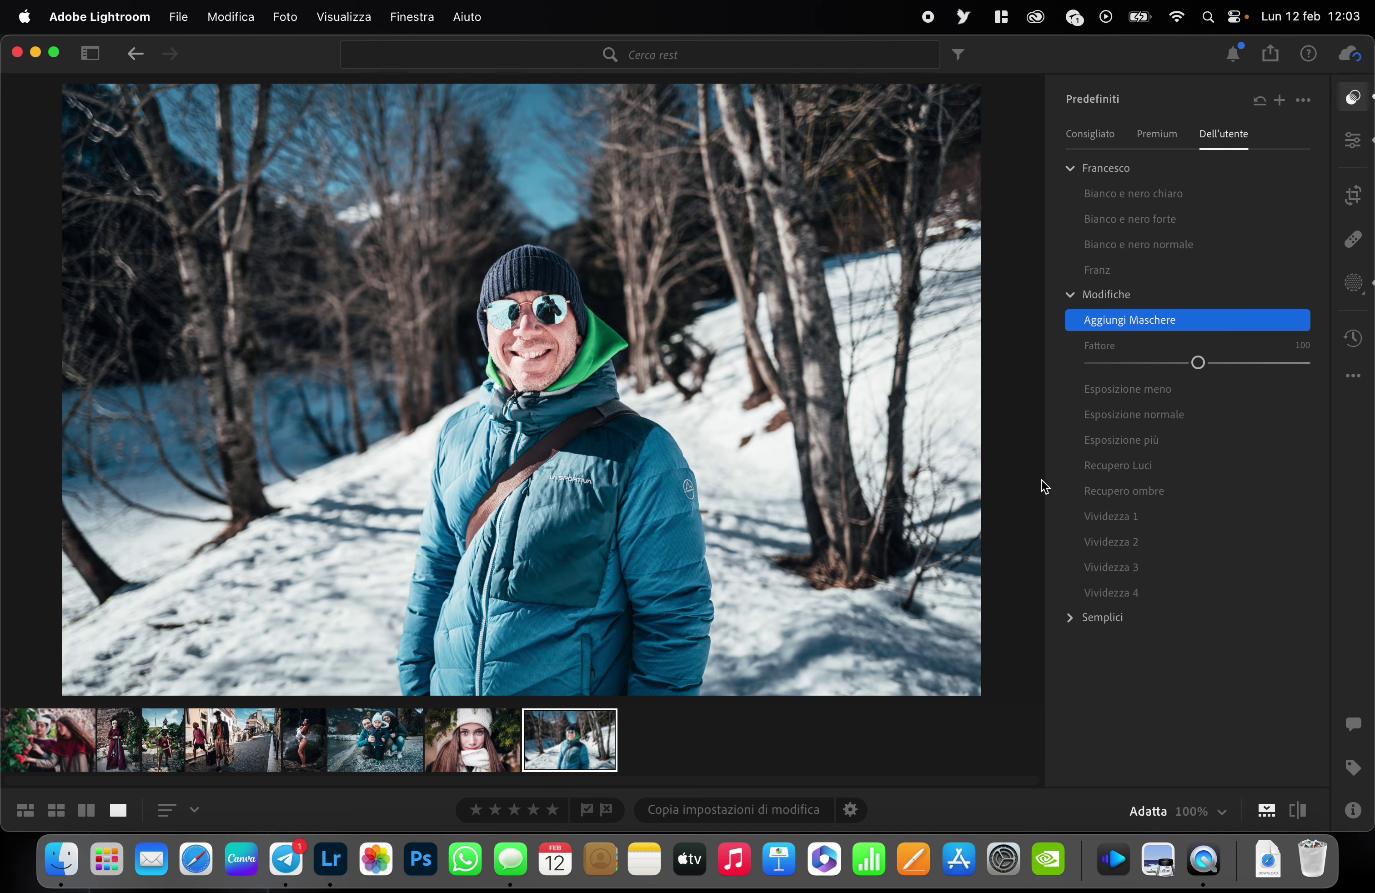
pyautogui.click(1093, 468)
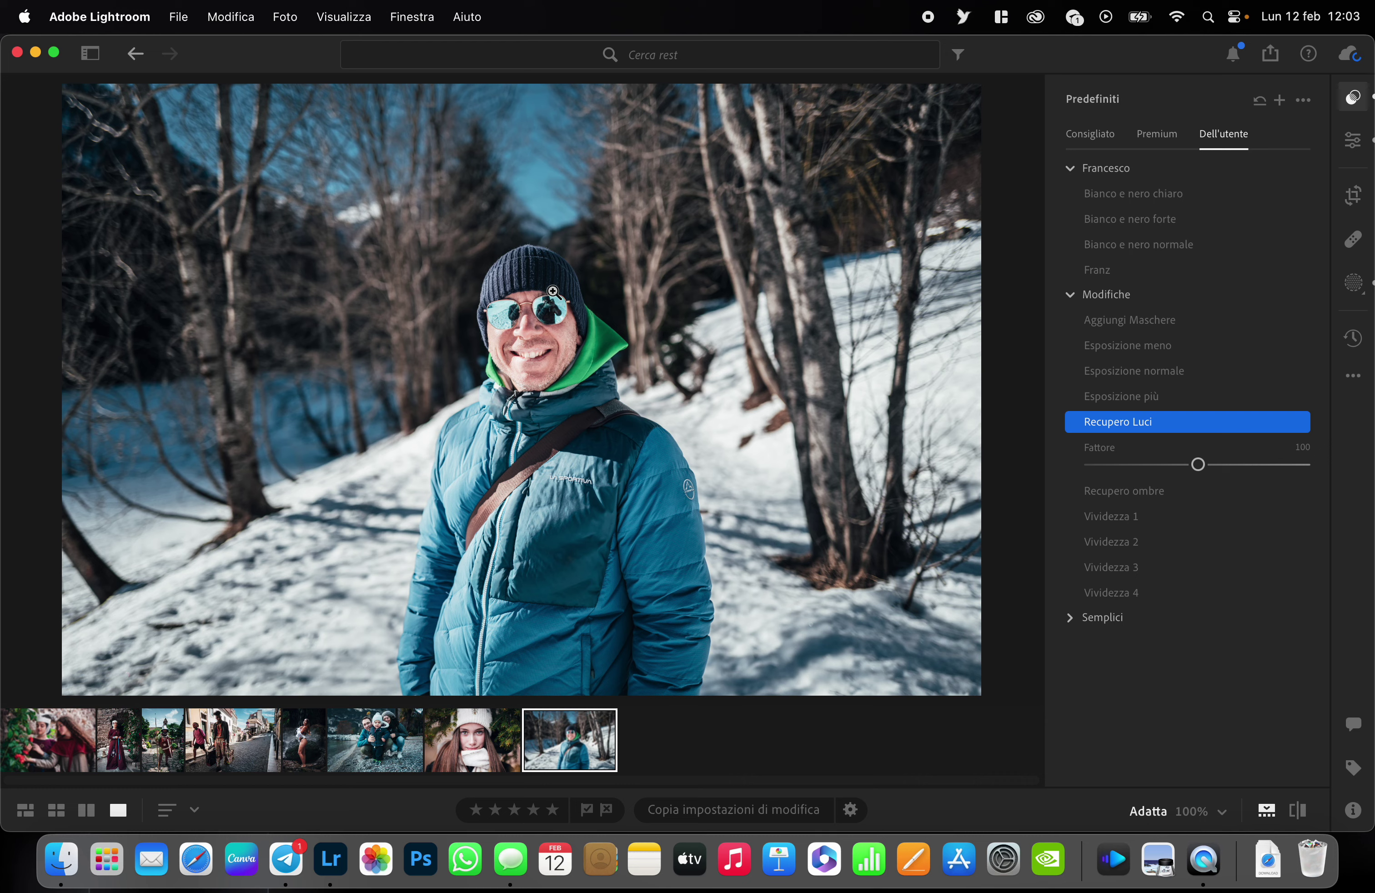
# Preview the snow photo full screen, then apply the Franz preset again
pyautogui.press('f')
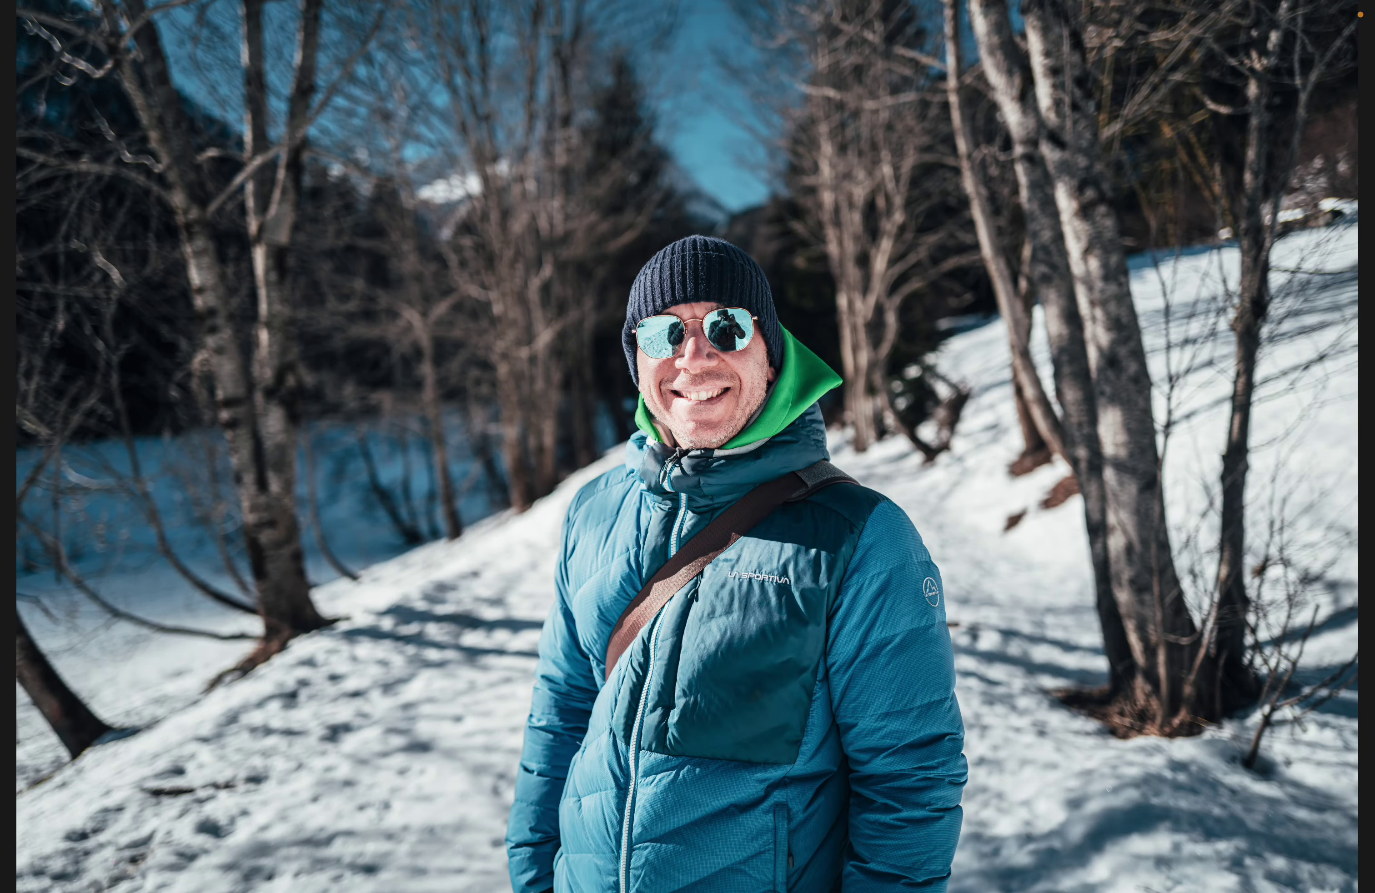
pyautogui.press('f')
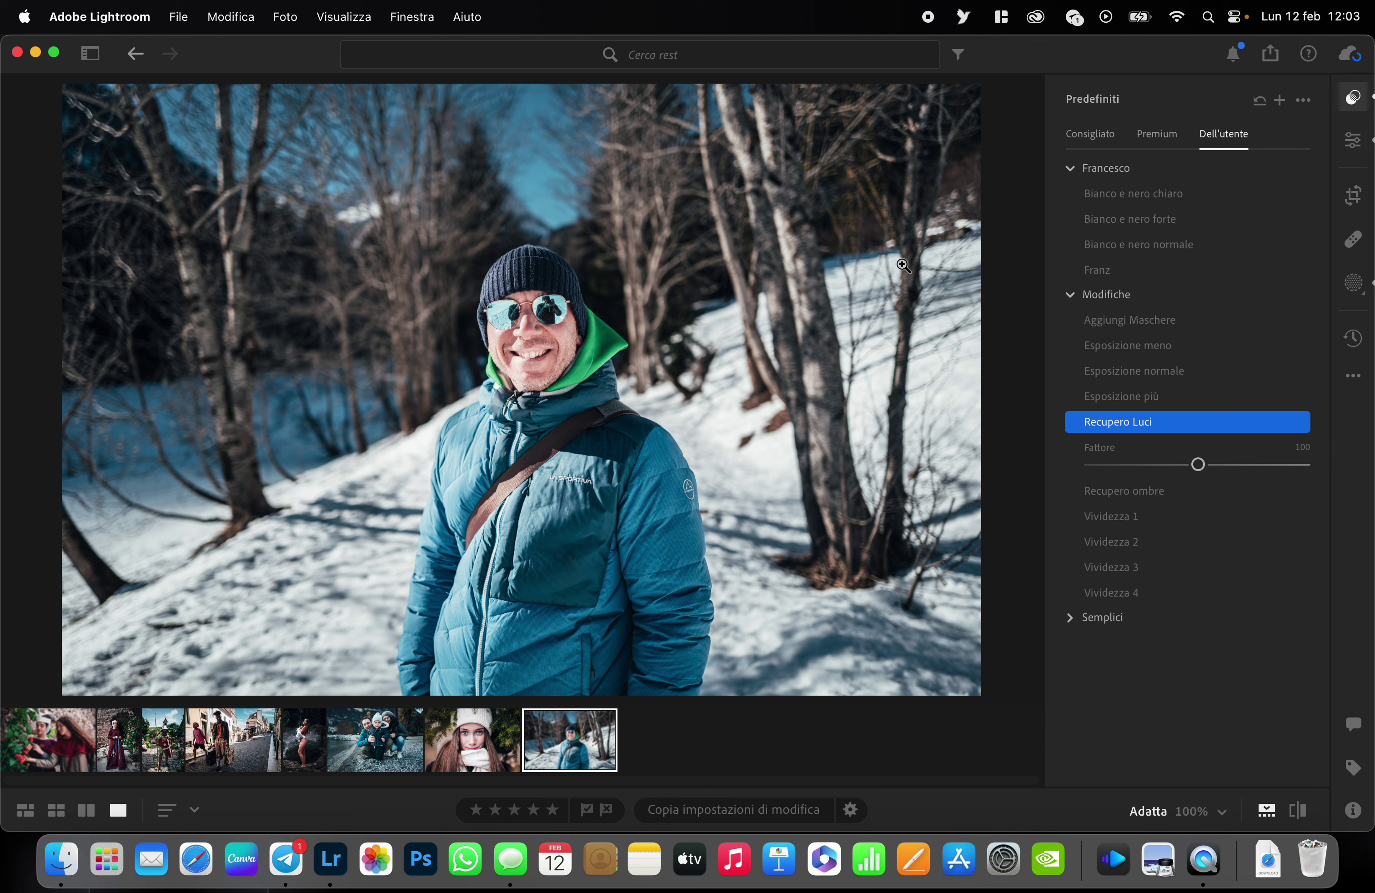
pyautogui.click(1091, 271)
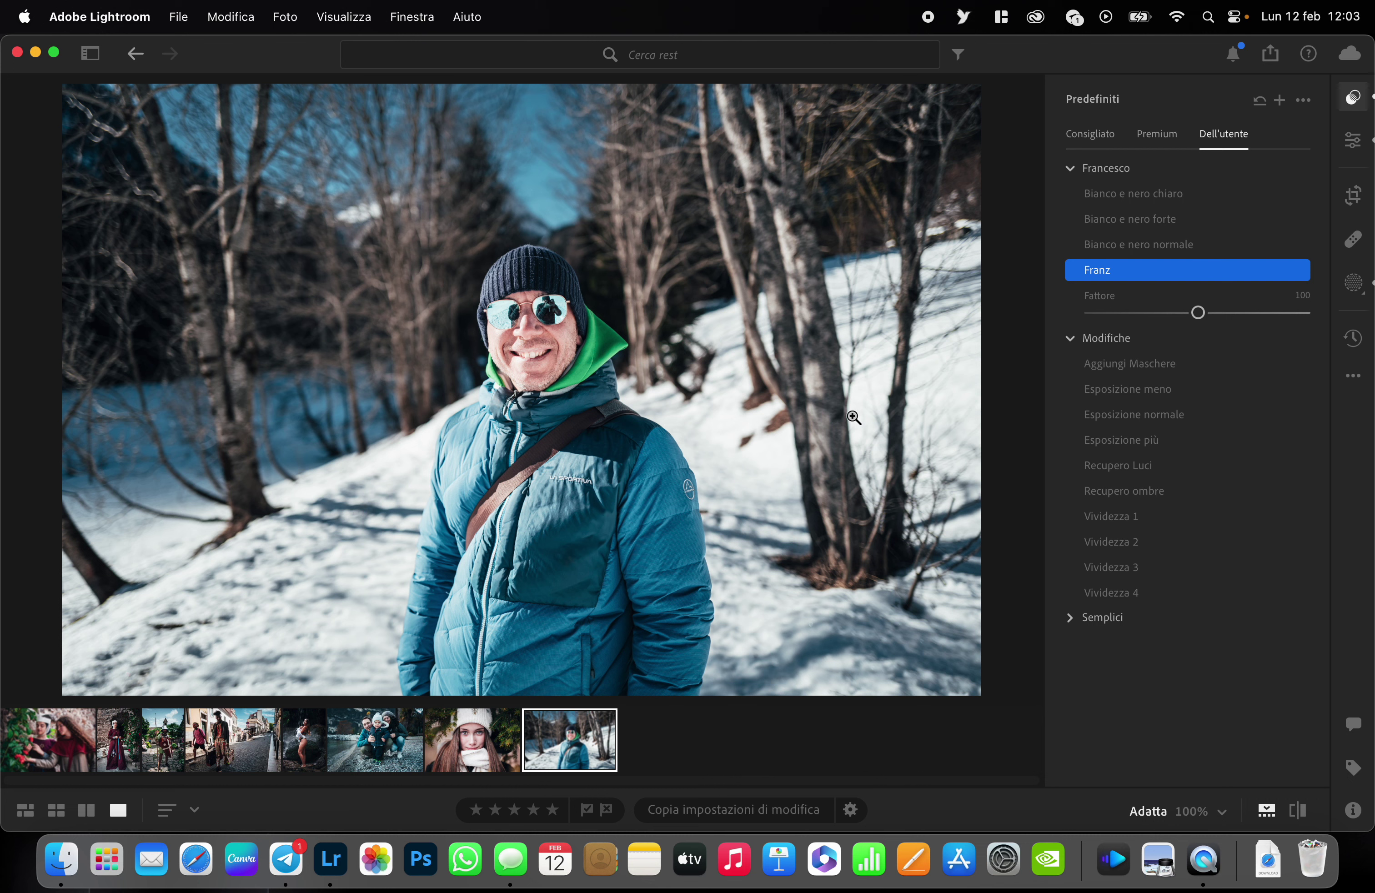
# Set the blue hue in the colour mixer to +27
pyautogui.click(1354, 139)
pyautogui.scroll(-2, 1218, 406)
pyautogui.scroll(-10, 1179, 556)
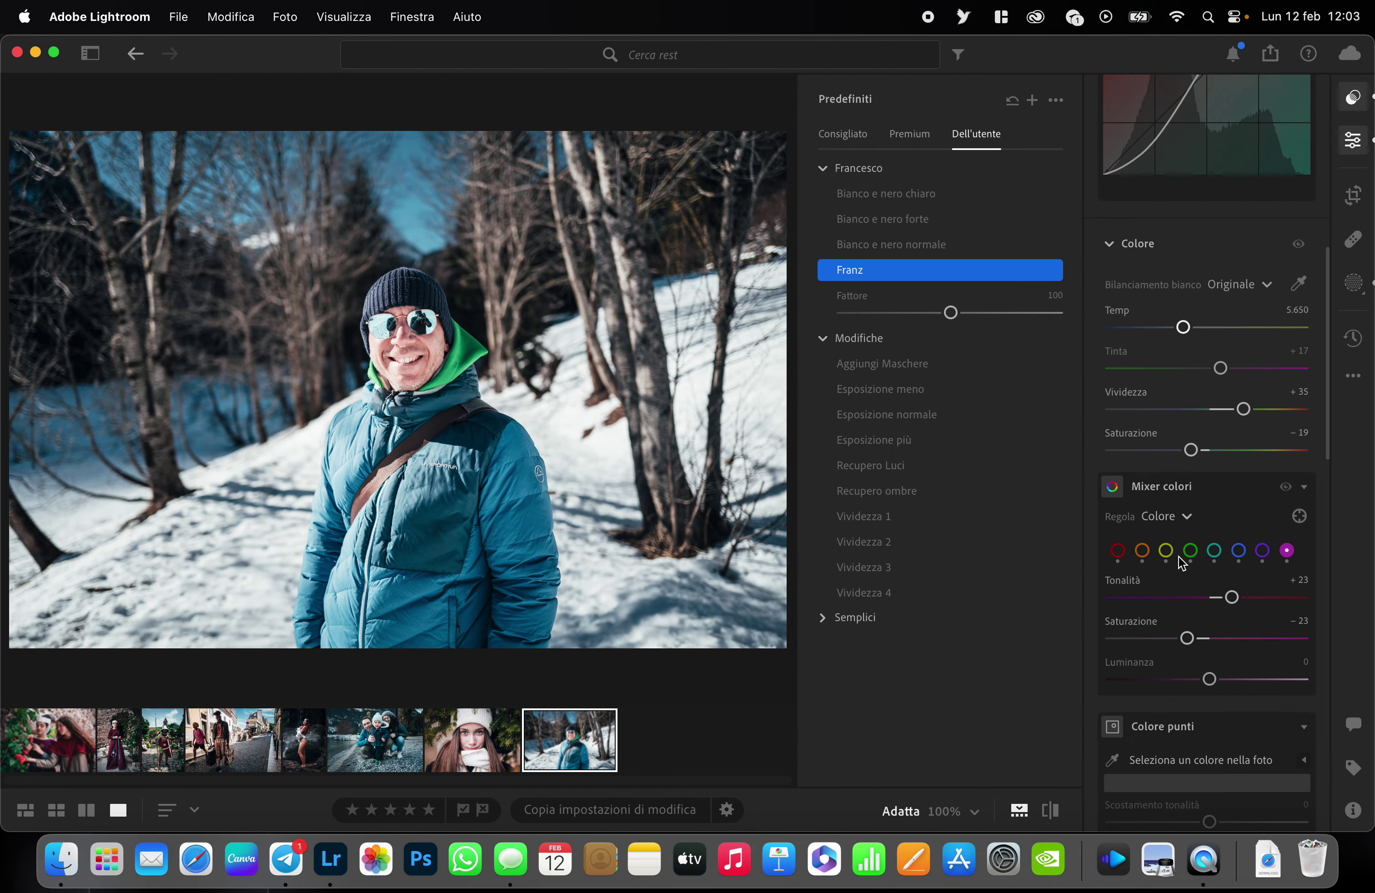
pyautogui.click(1244, 485)
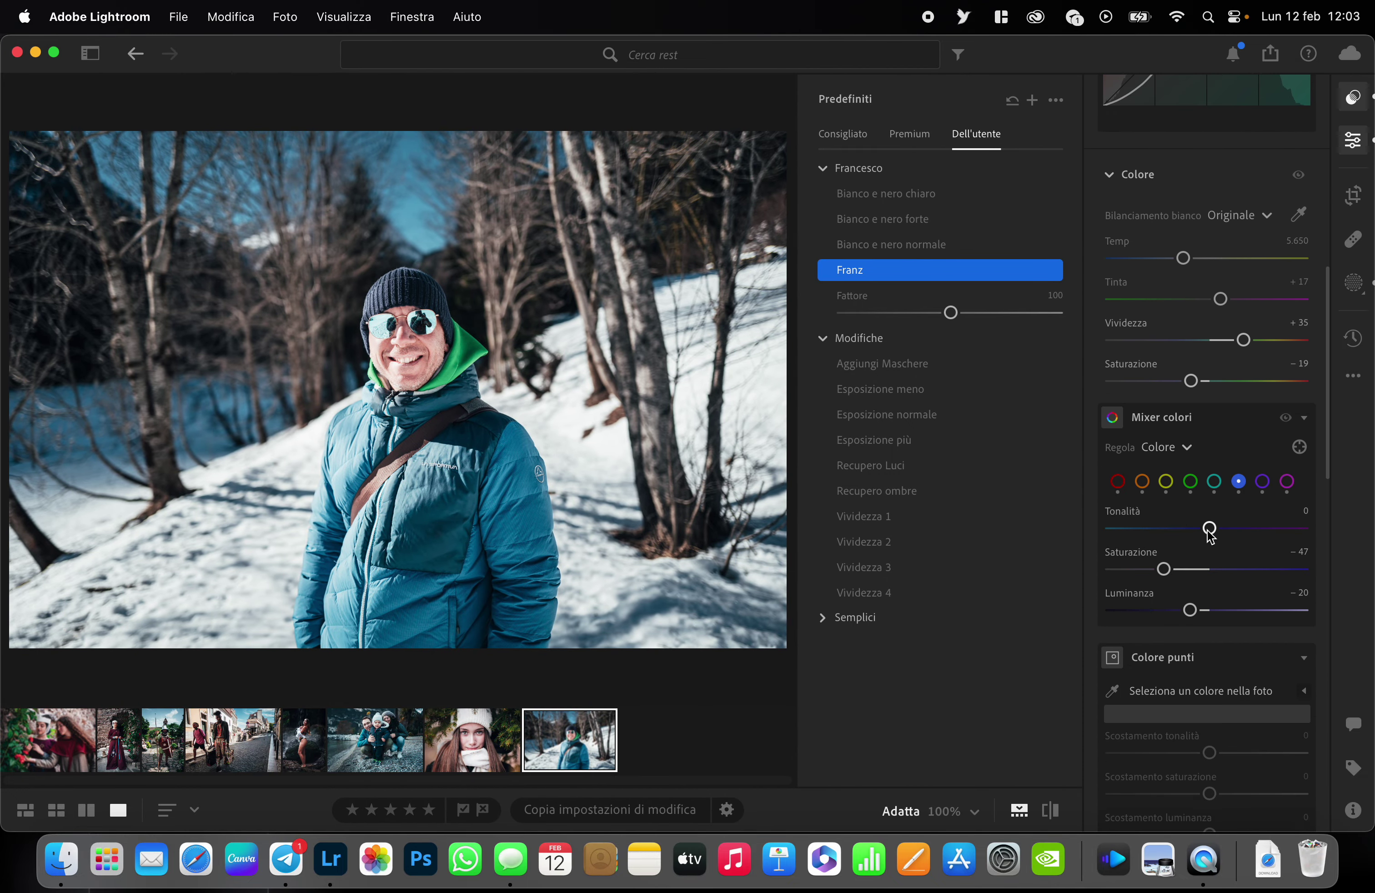
pyautogui.moveTo(1211, 528); pyautogui.dragTo(1238, 529)
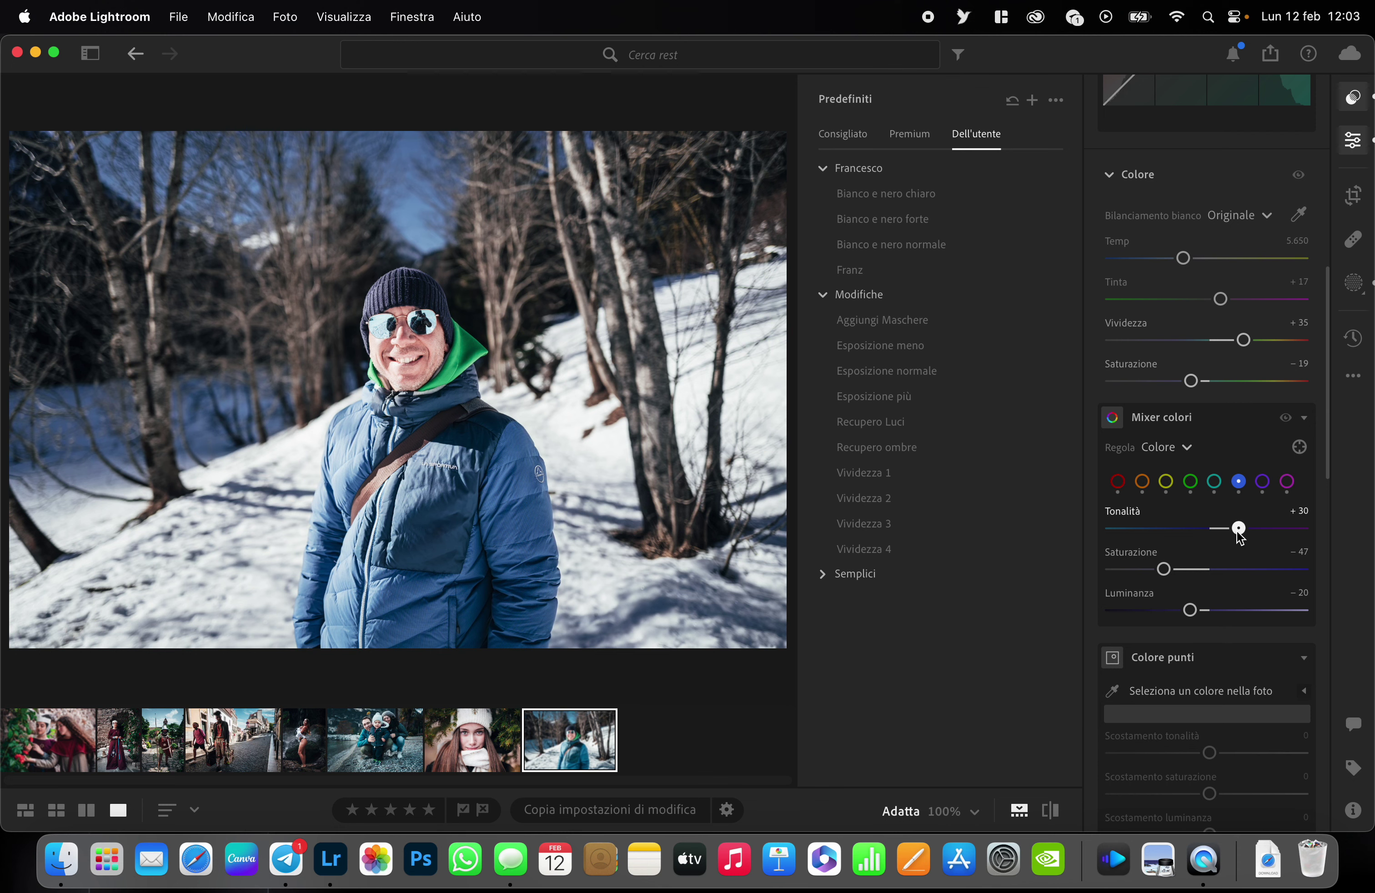
pyautogui.moveTo(1237, 531); pyautogui.dragTo(1234, 531)
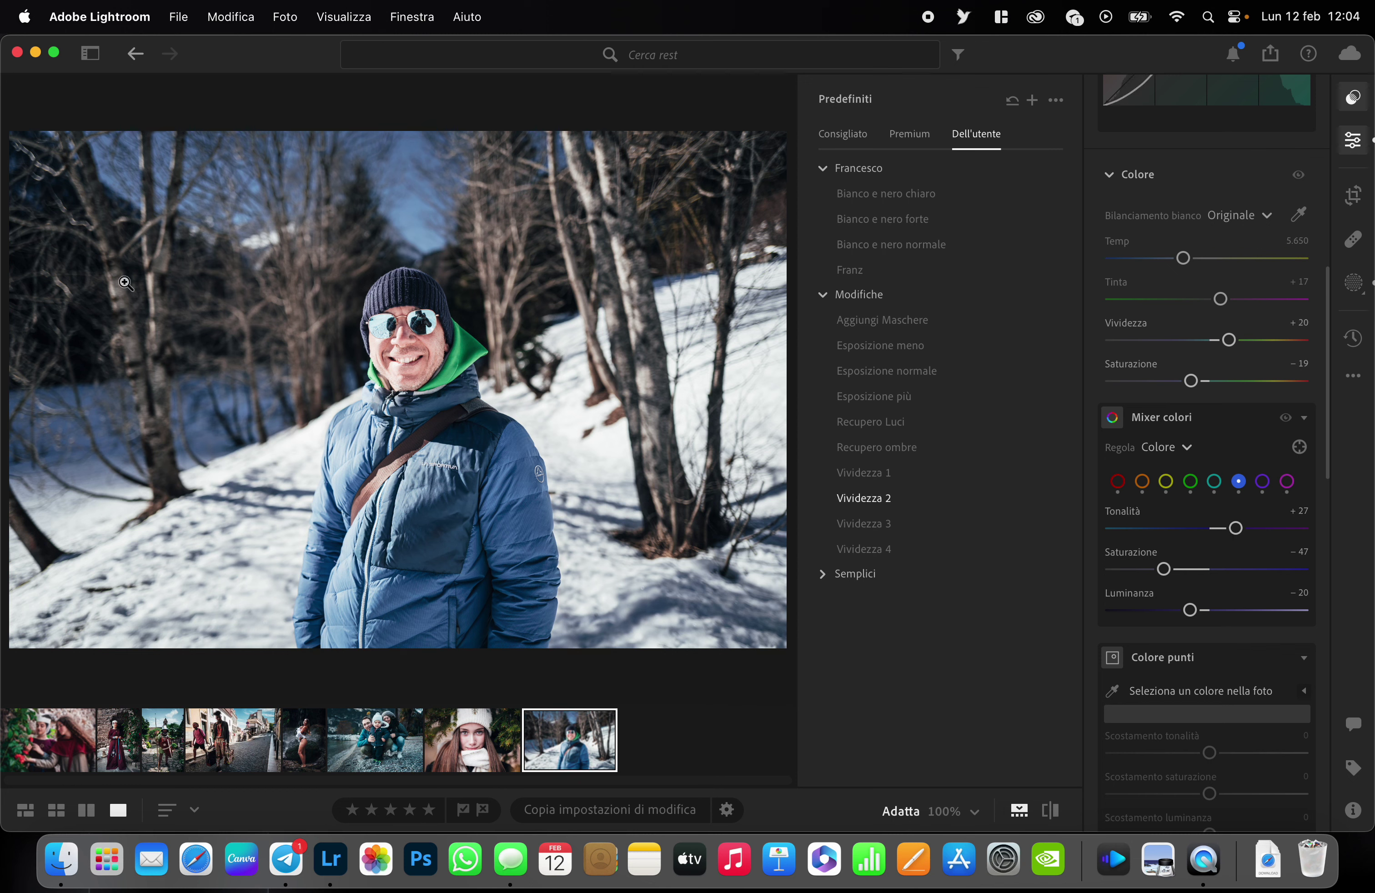
# Apply the Vividezza 2 and Aggiungi Maschere presets, then bring up the version history
pyautogui.click(864, 498)
pyautogui.click(884, 320)
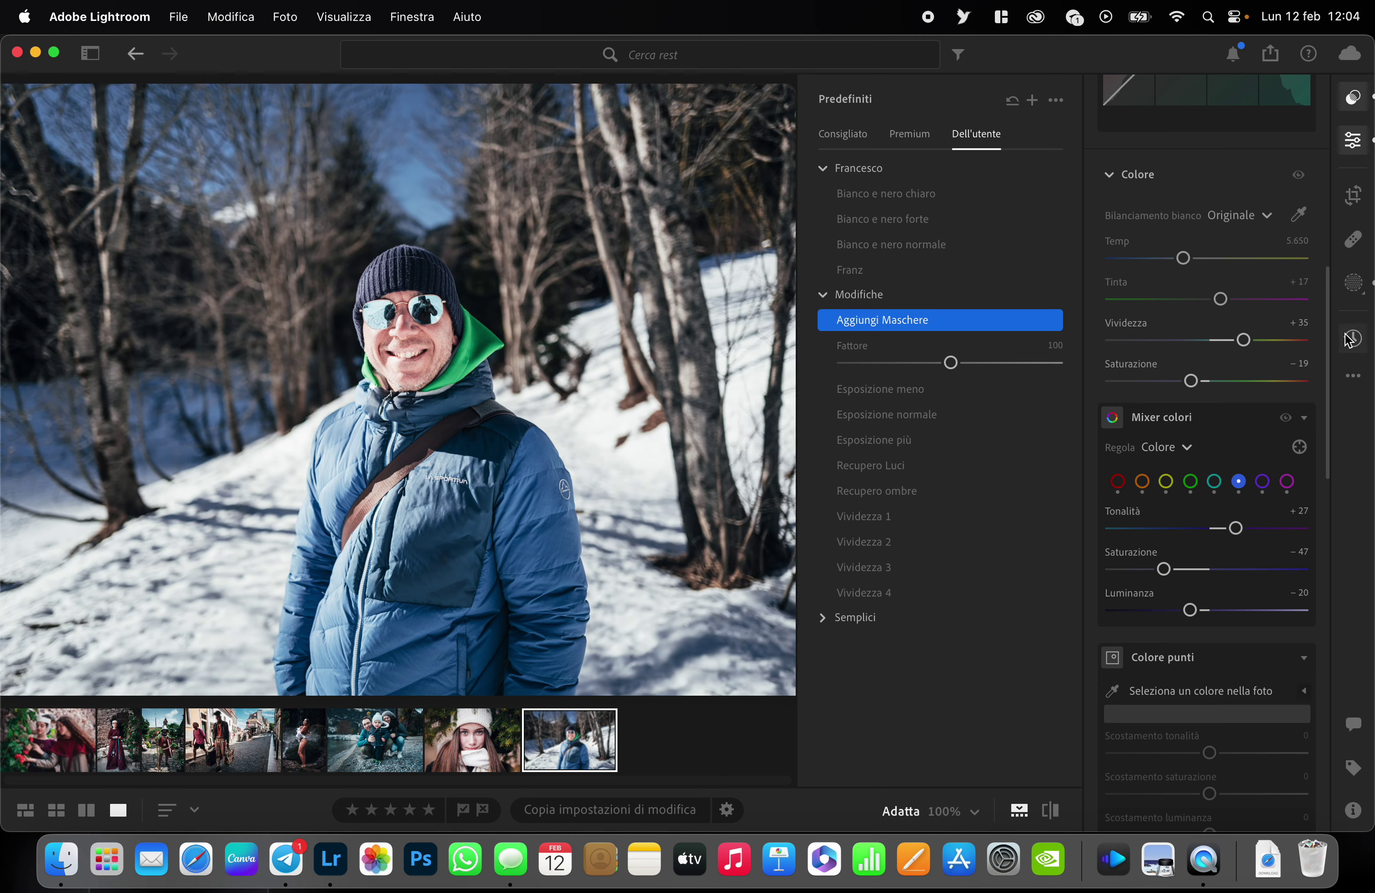
pyautogui.click(1353, 338)
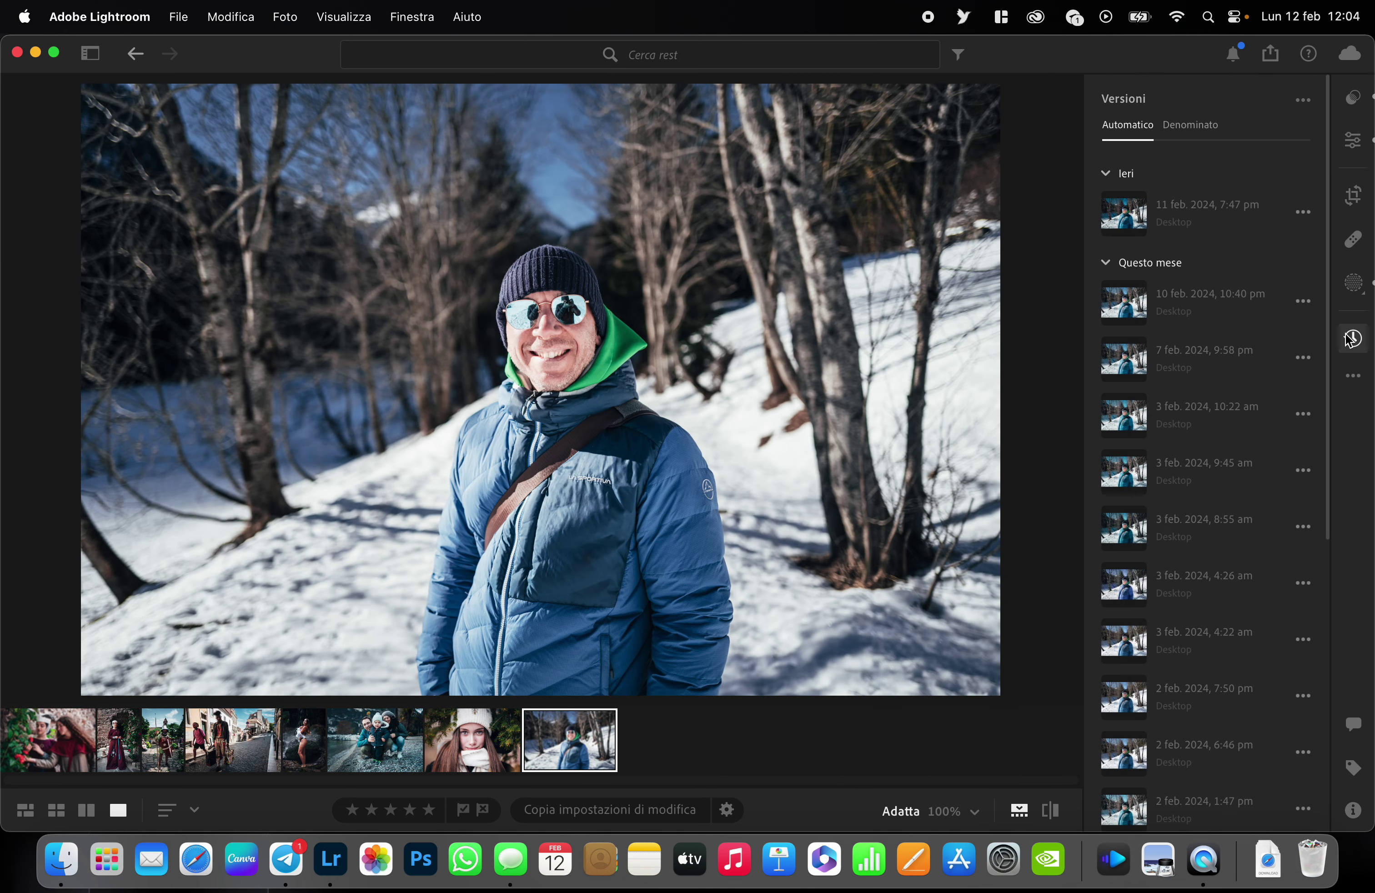
# Review the Cielo, Pelle, Soggetto and Sfondo masks, then close the masking panel
pyautogui.click(1354, 285)
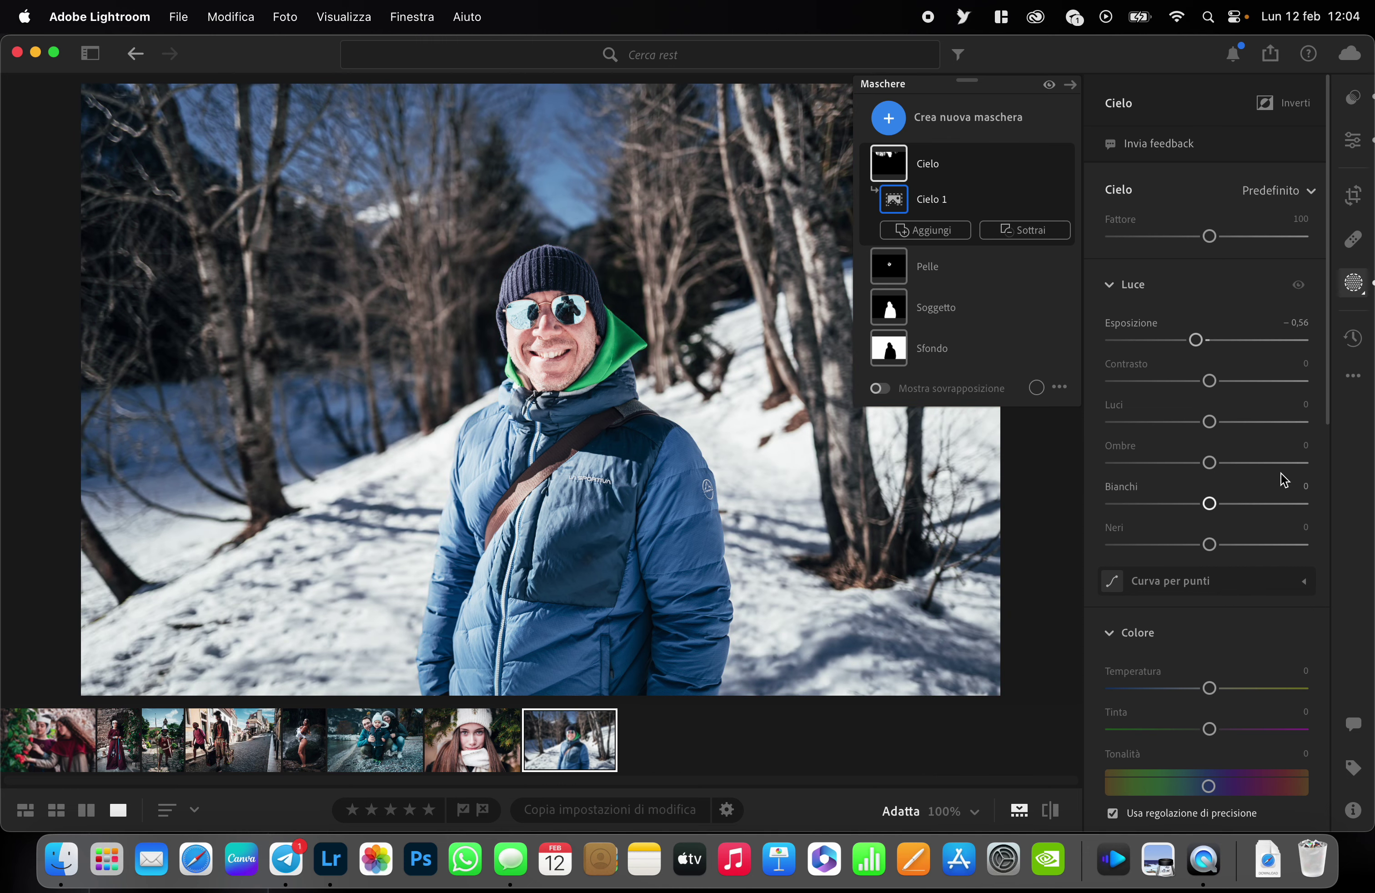
pyautogui.click(1354, 283)
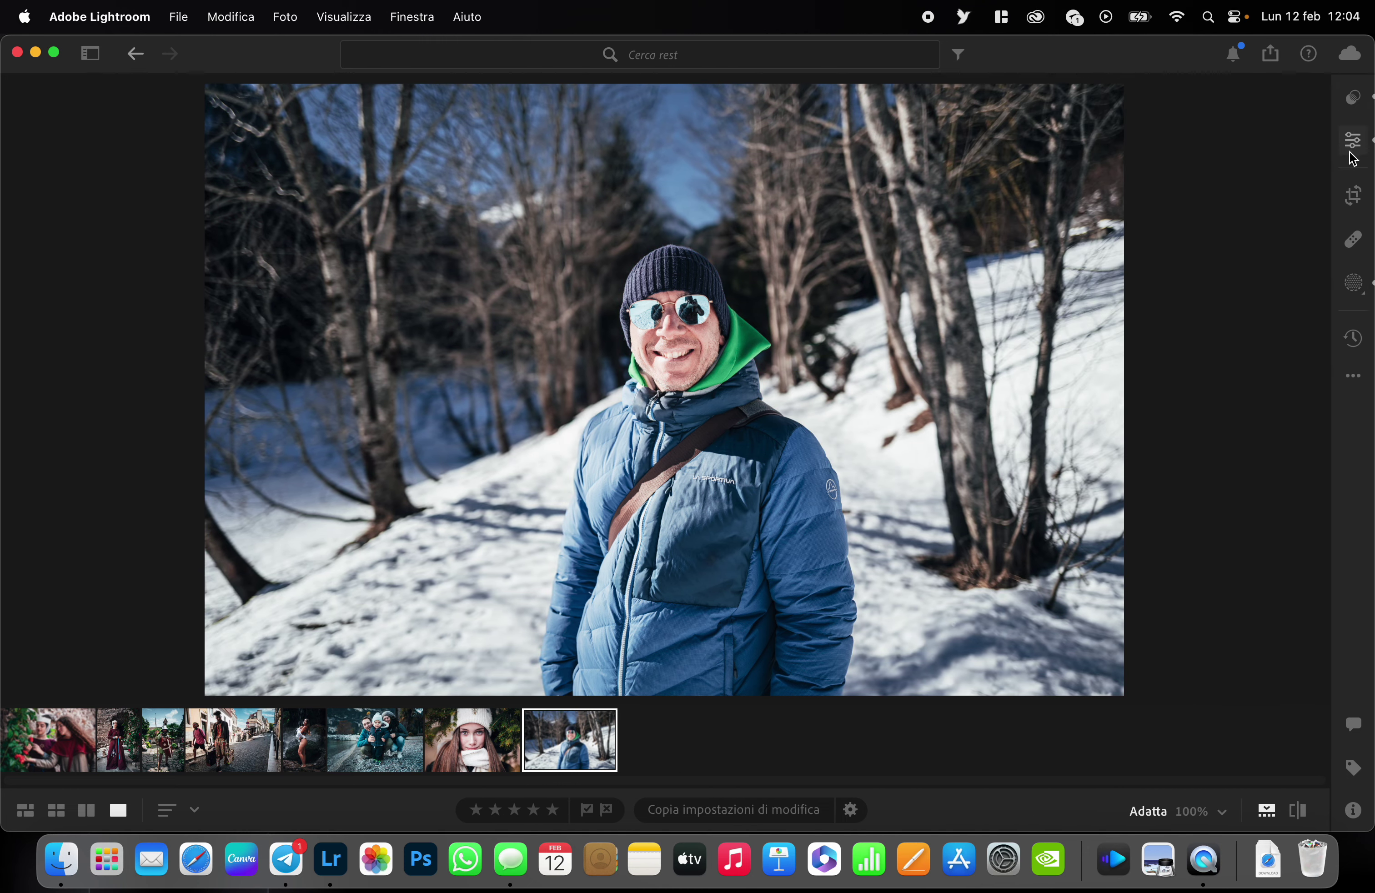
# Apply the Franz user preset to the snowy portrait and lower its amount to about 58
pyautogui.click(1353, 99)
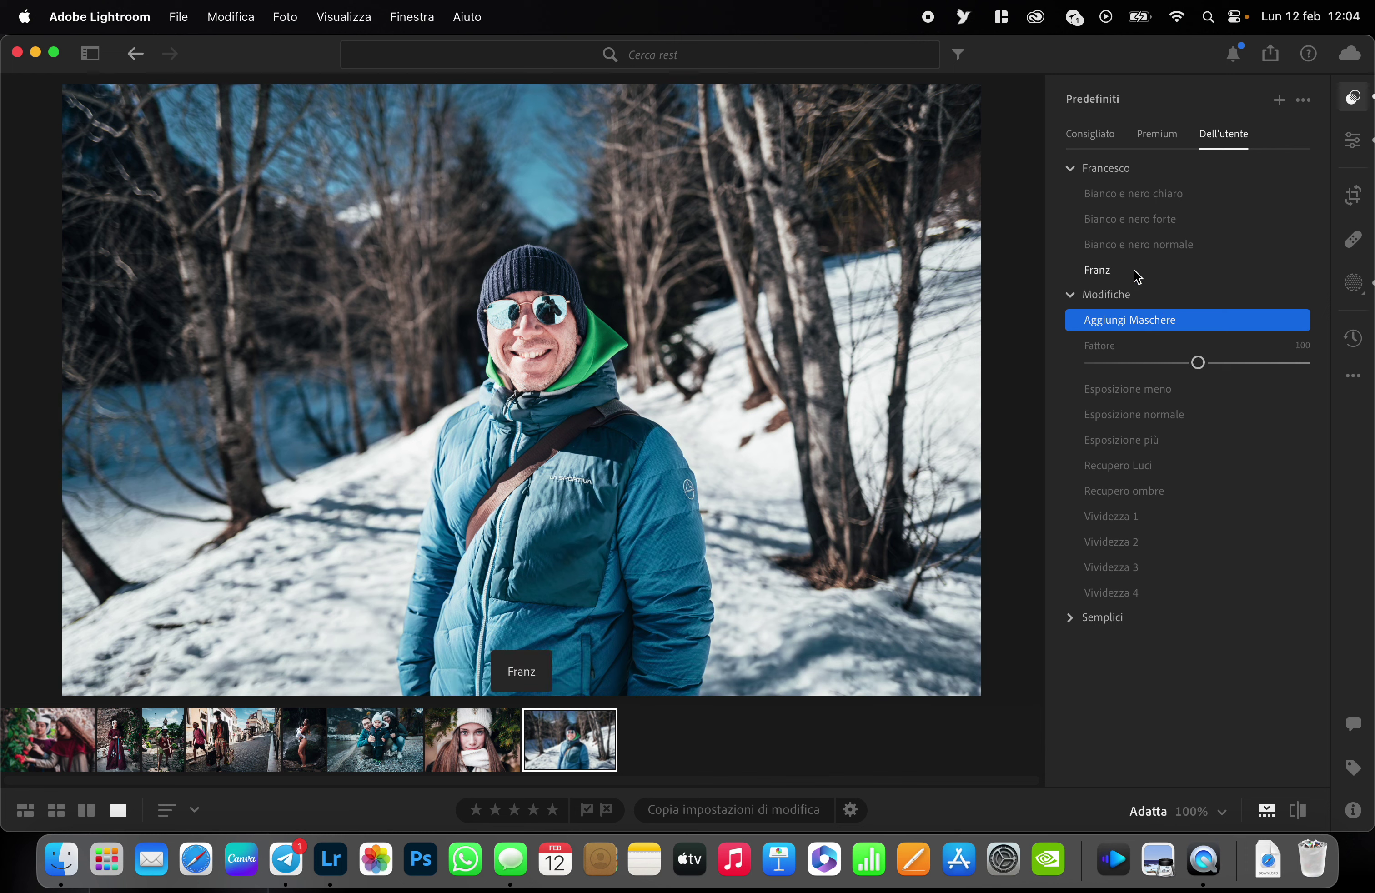
pyautogui.click(1136, 270)
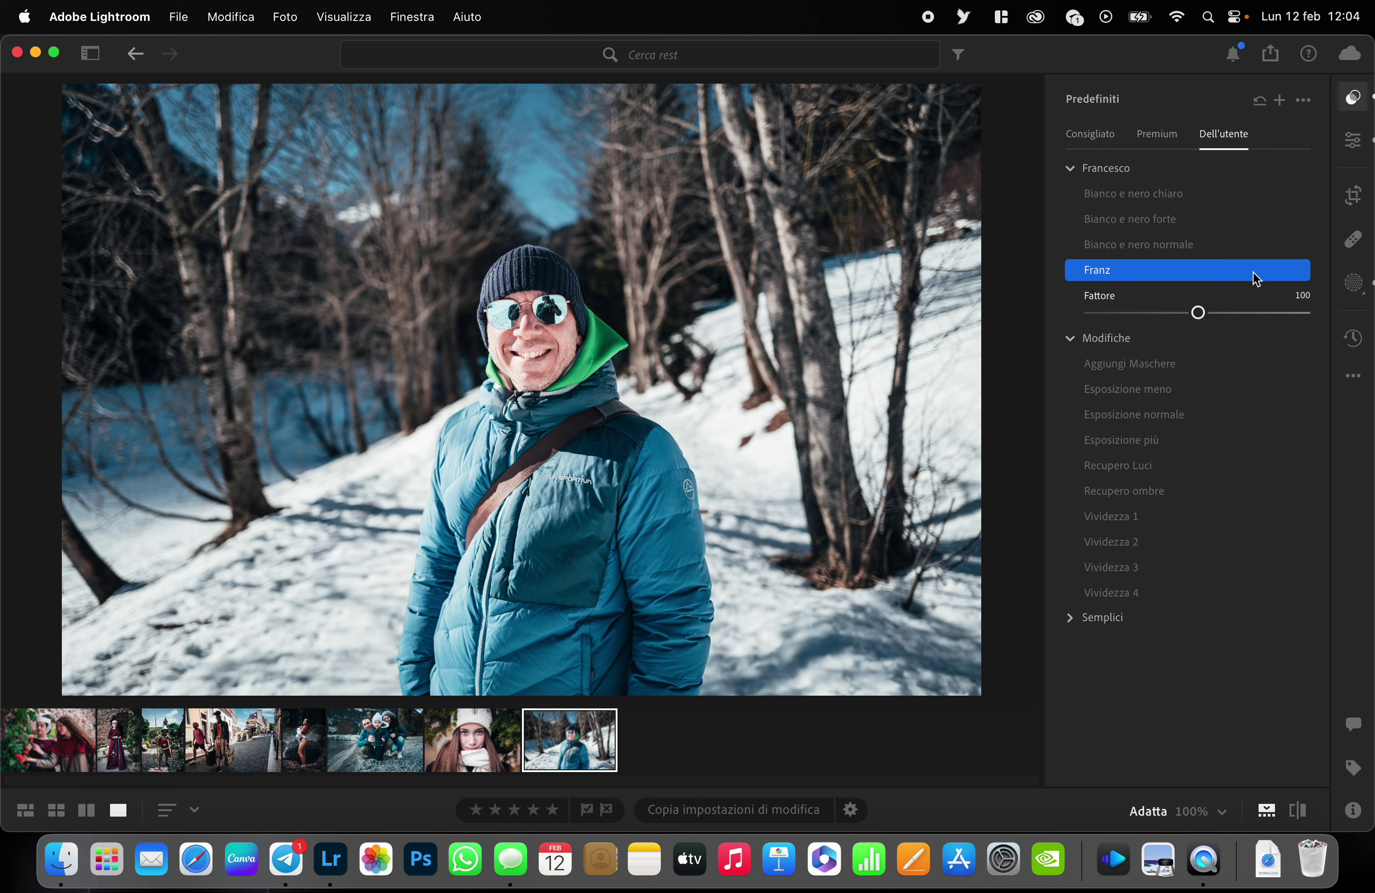
pyautogui.moveTo(1199, 314); pyautogui.dragTo(1154, 314)
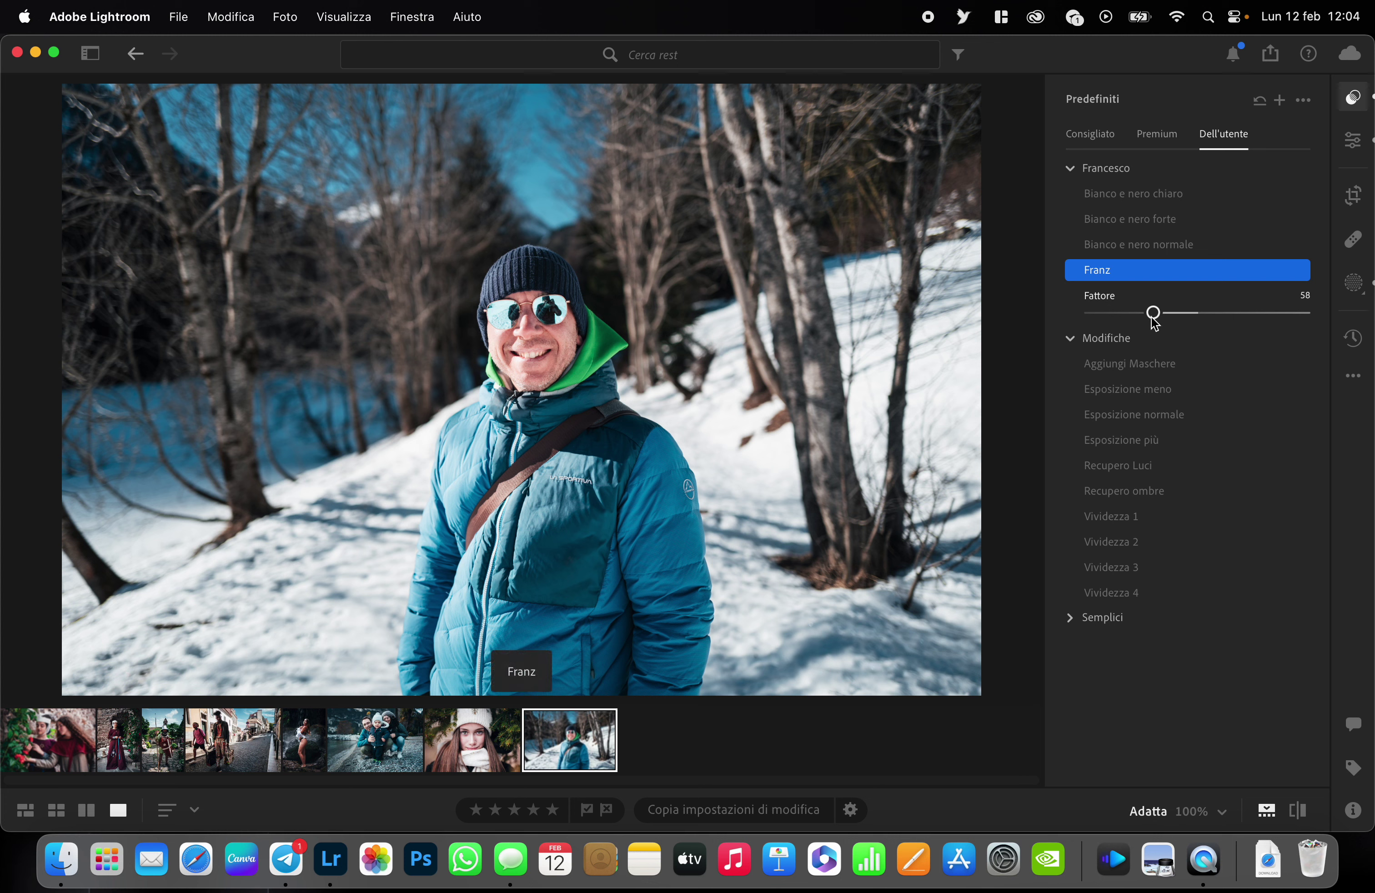
pyautogui.moveTo(1154, 314)
pyautogui.mouseDown()
pyautogui.moveTo(1291, 322)
pyautogui.moveTo(1148, 320)
pyautogui.mouseUp()
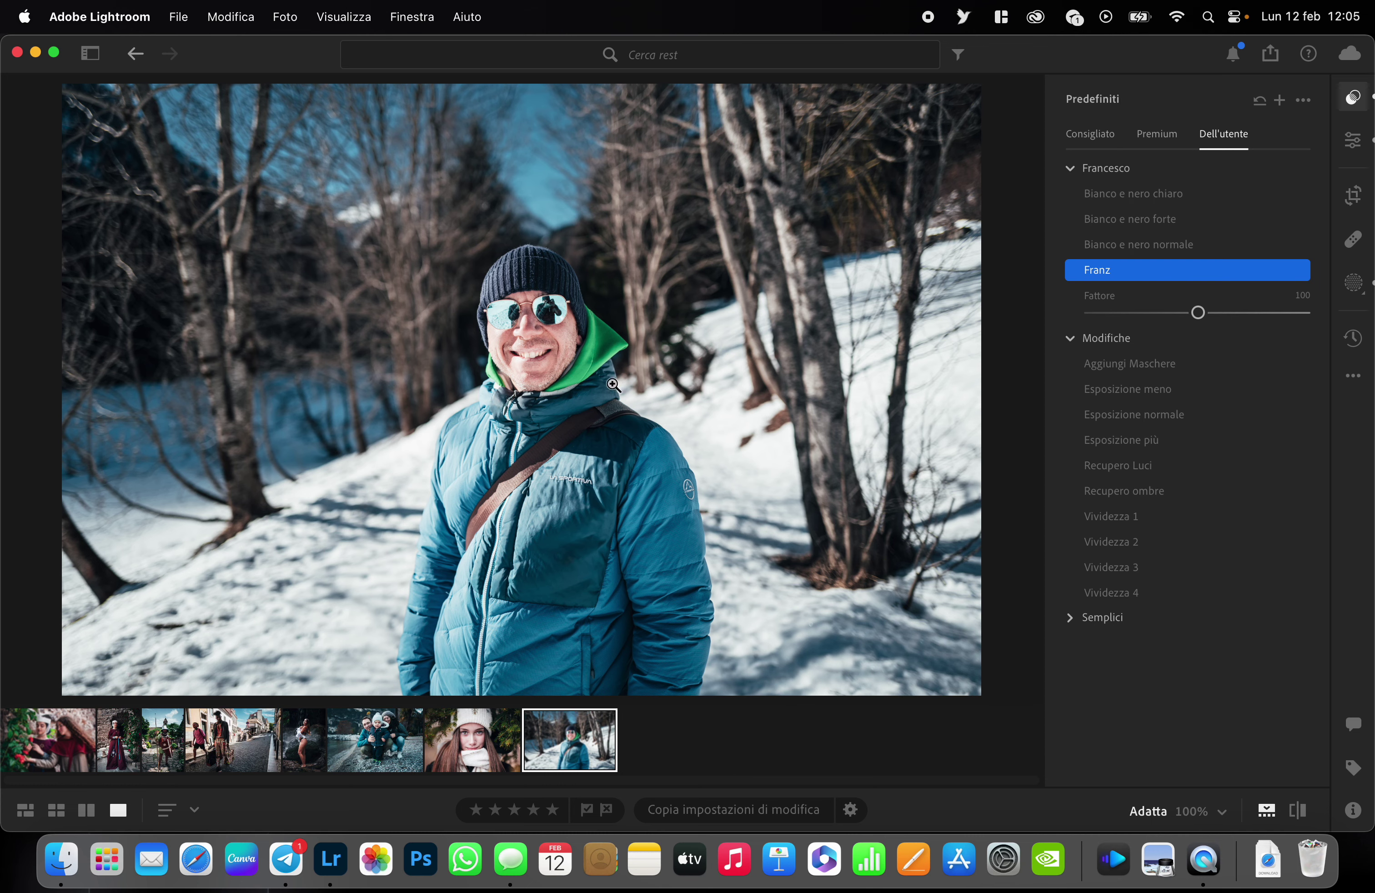
# Browse the filmstrip thumbnails and settle on the family photo on the pebble beach
pyautogui.click(486, 750)
pyautogui.click(373, 730)
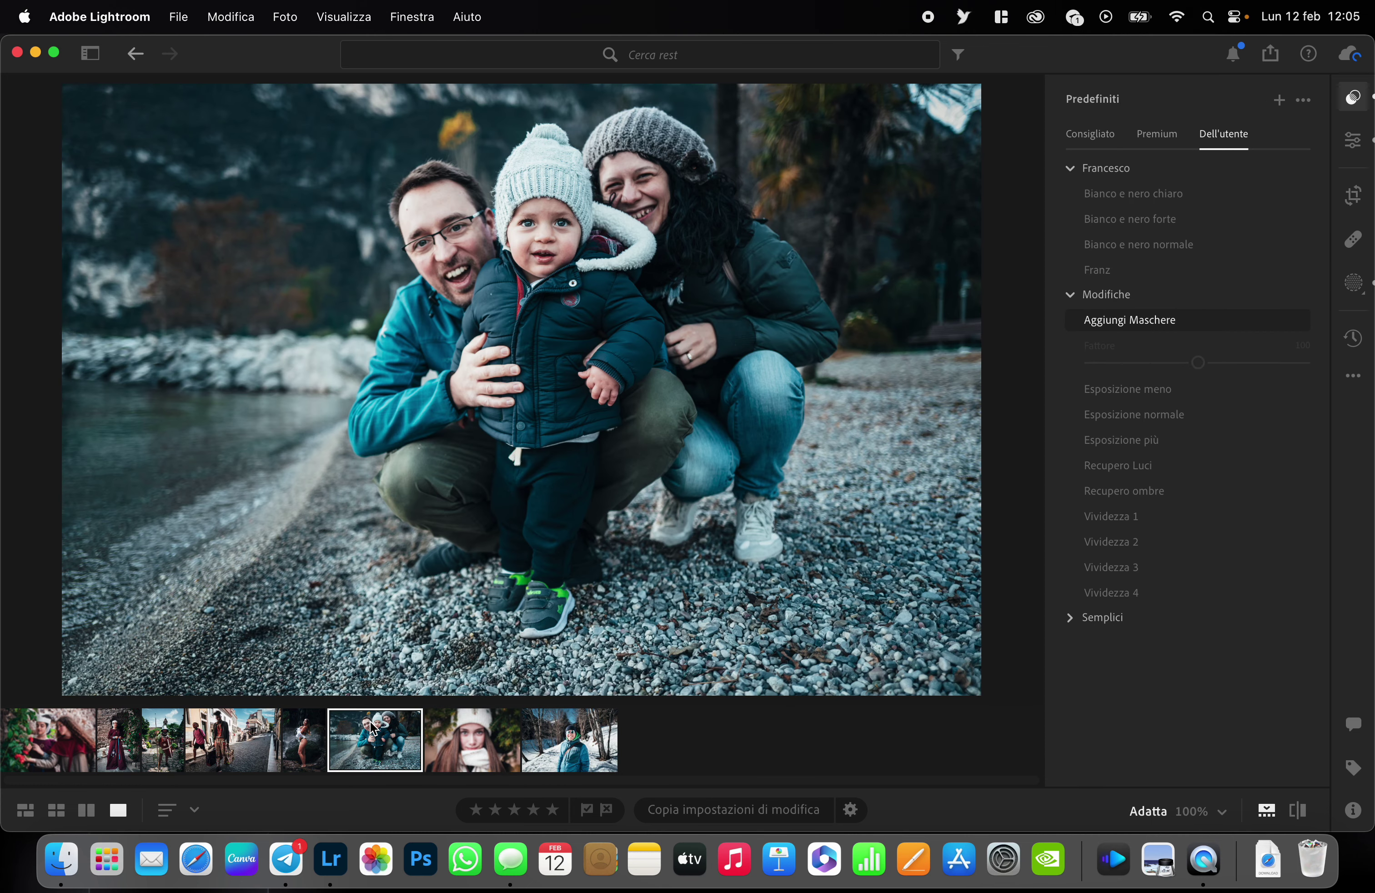
pyautogui.click(295, 741)
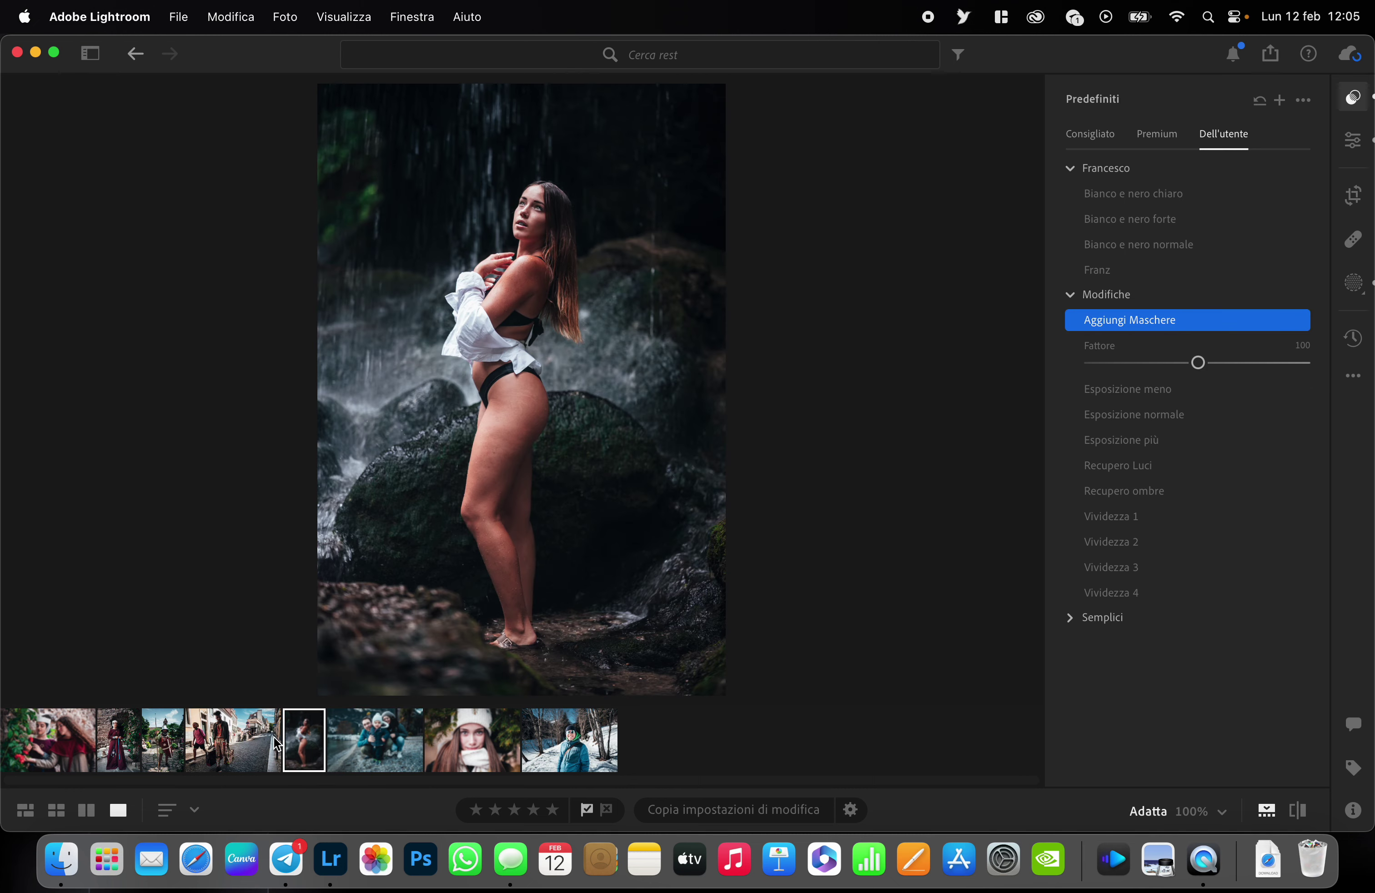
pyautogui.click(405, 740)
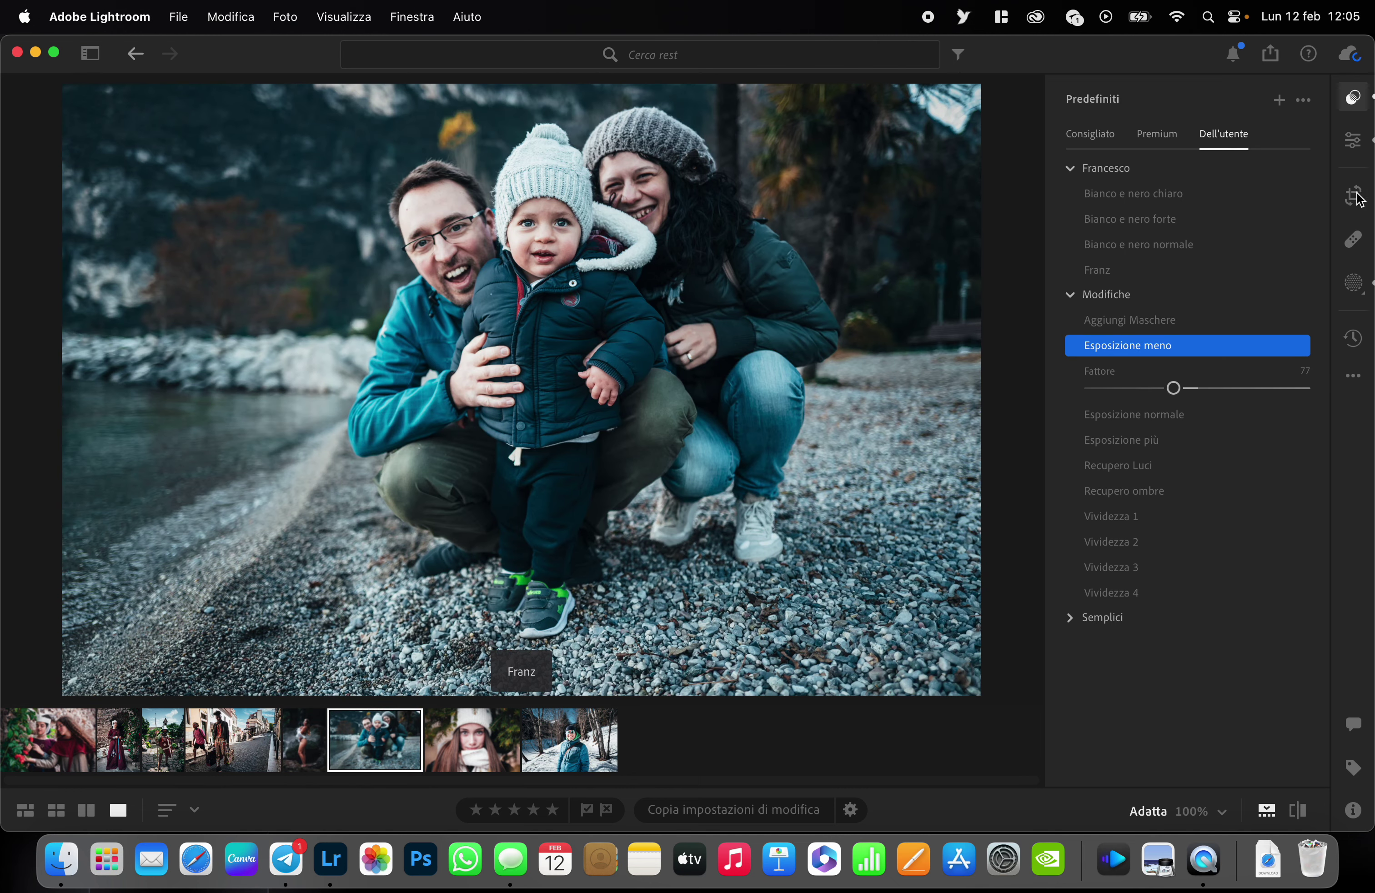
# Try a warmer colour temperature on the family photo, then return Temp to 8.000
pyautogui.click(1357, 150)
pyautogui.scroll(-4, 1206, 406)
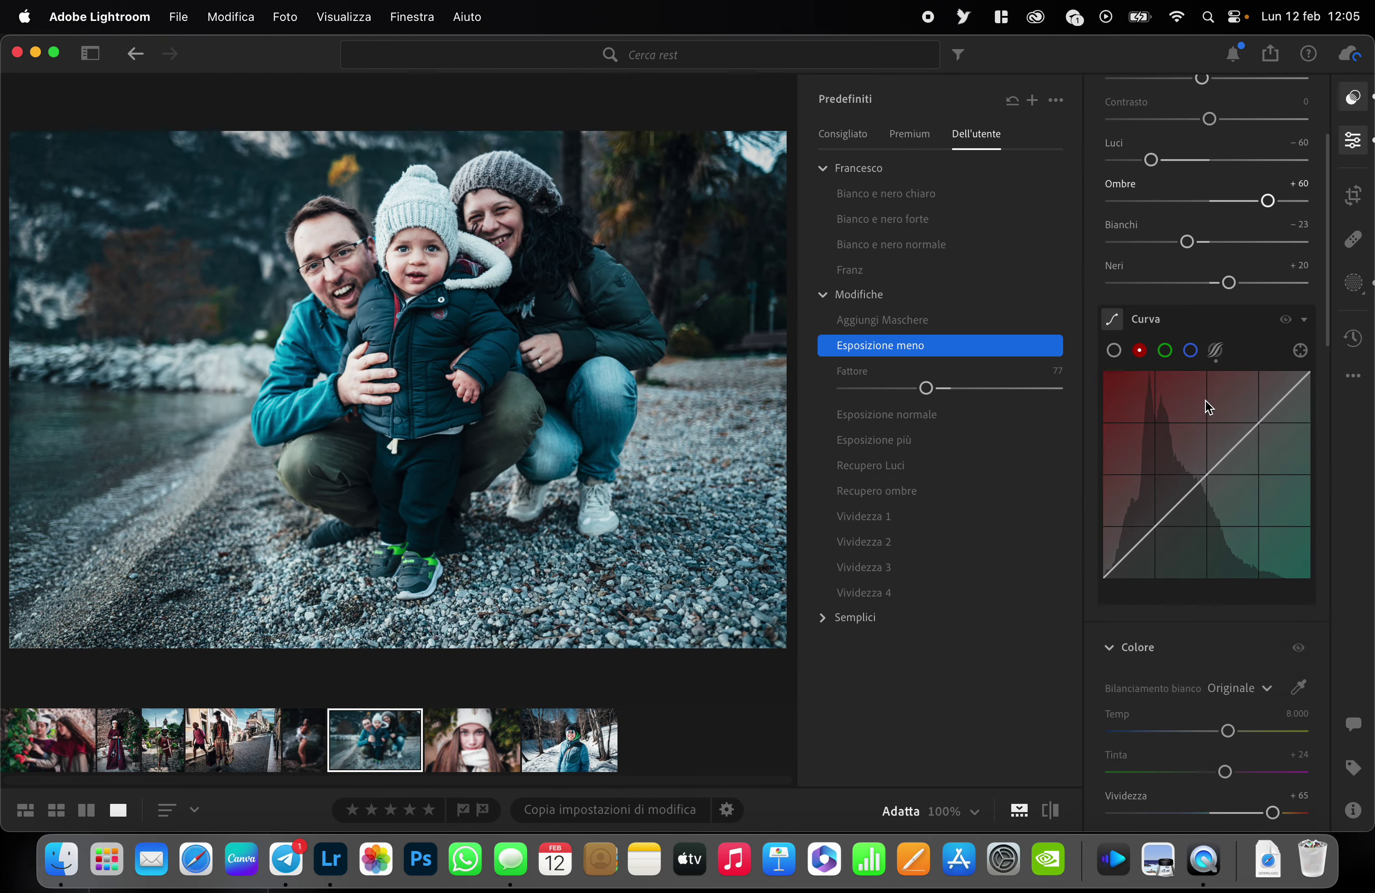
pyautogui.scroll(-10, 1206, 406)
pyautogui.scroll(5, 1215, 299)
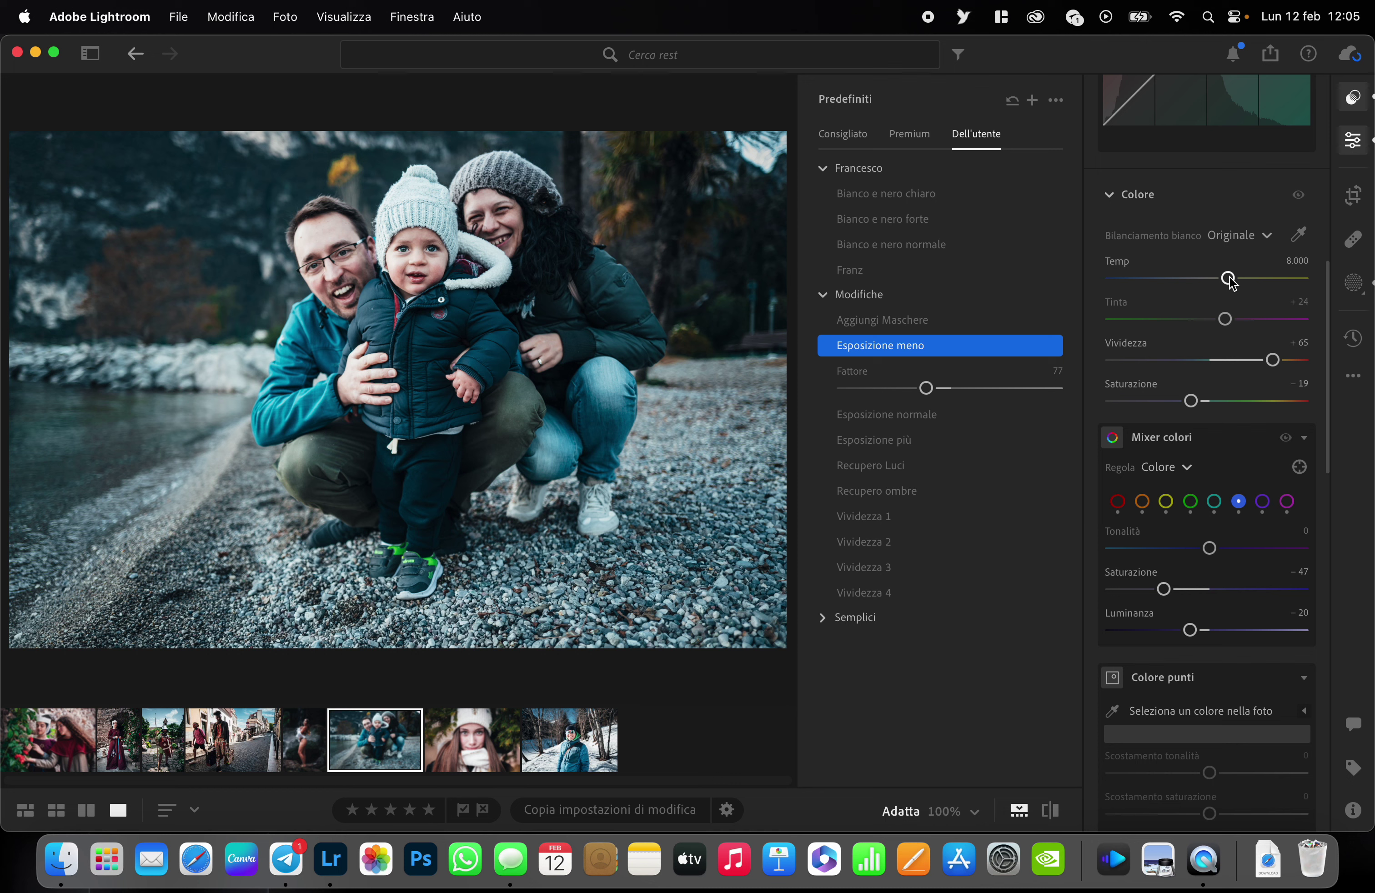
pyautogui.moveTo(1228, 280)
pyautogui.mouseDown()
pyautogui.moveTo(1183, 283)
pyautogui.moveTo(1281, 280)
pyautogui.moveTo(1268, 276)
pyautogui.mouseUp()
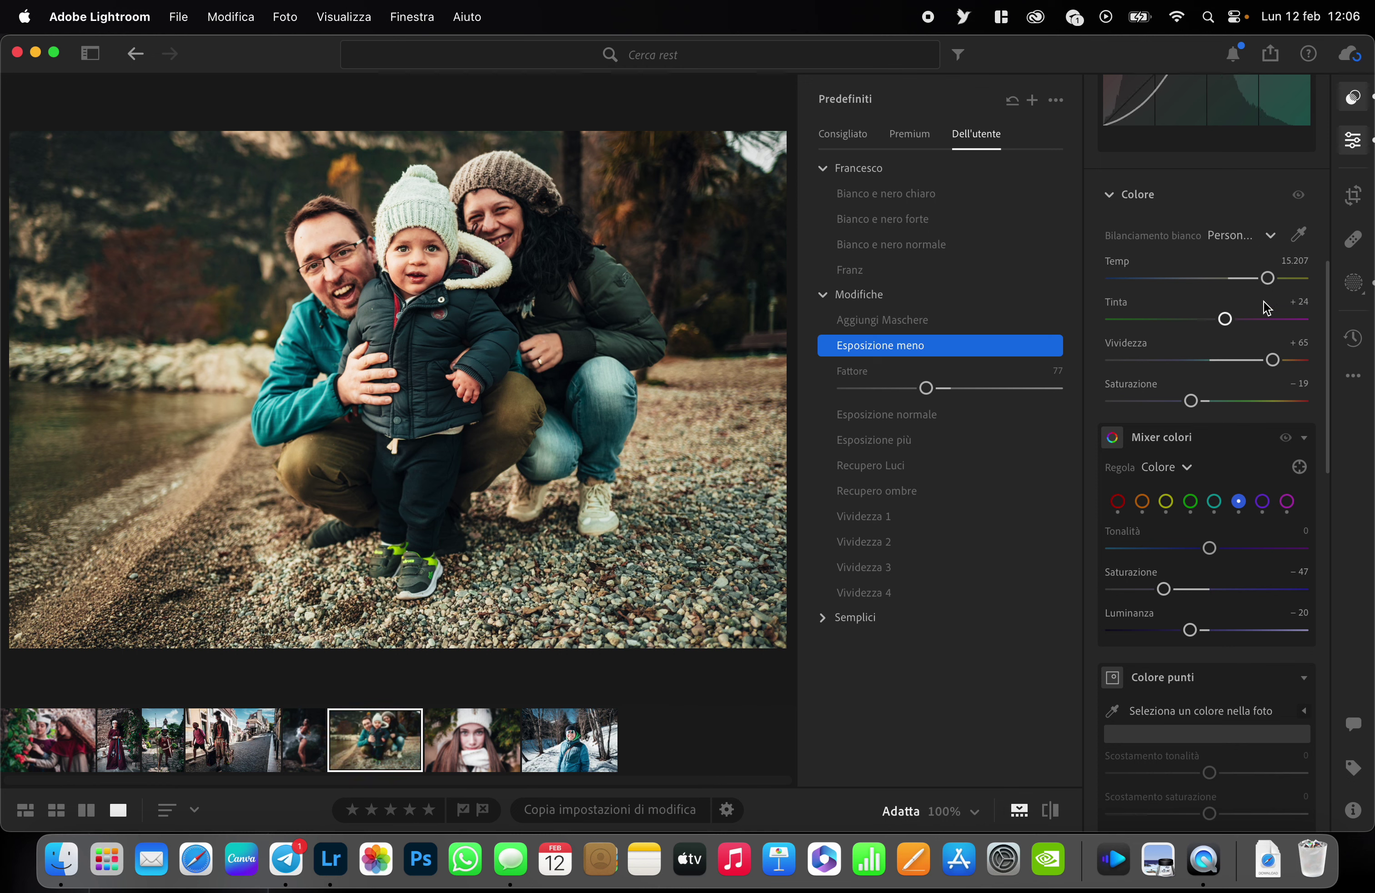
pyautogui.moveTo(1268, 278); pyautogui.dragTo(1228, 278)
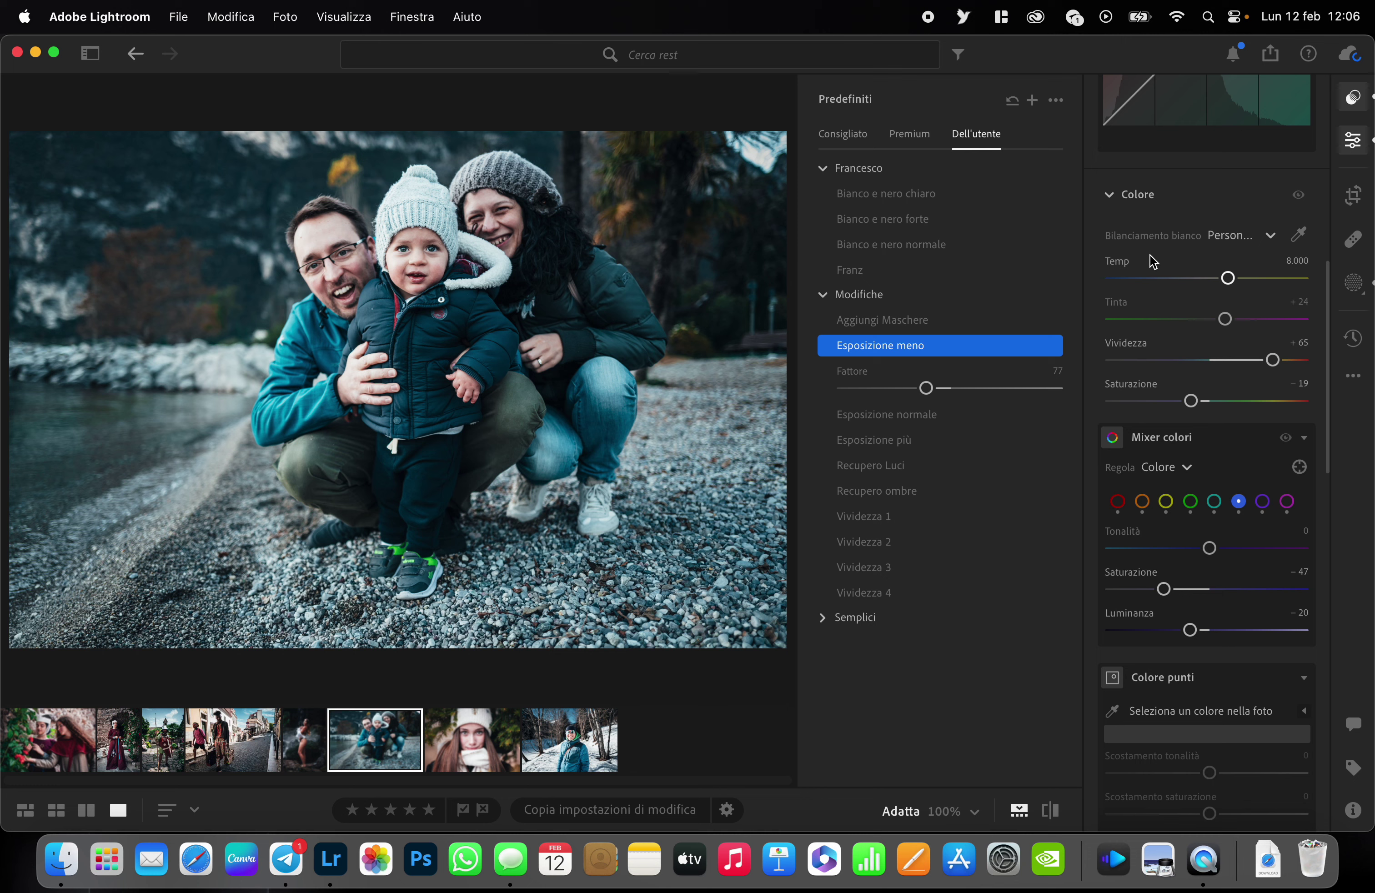